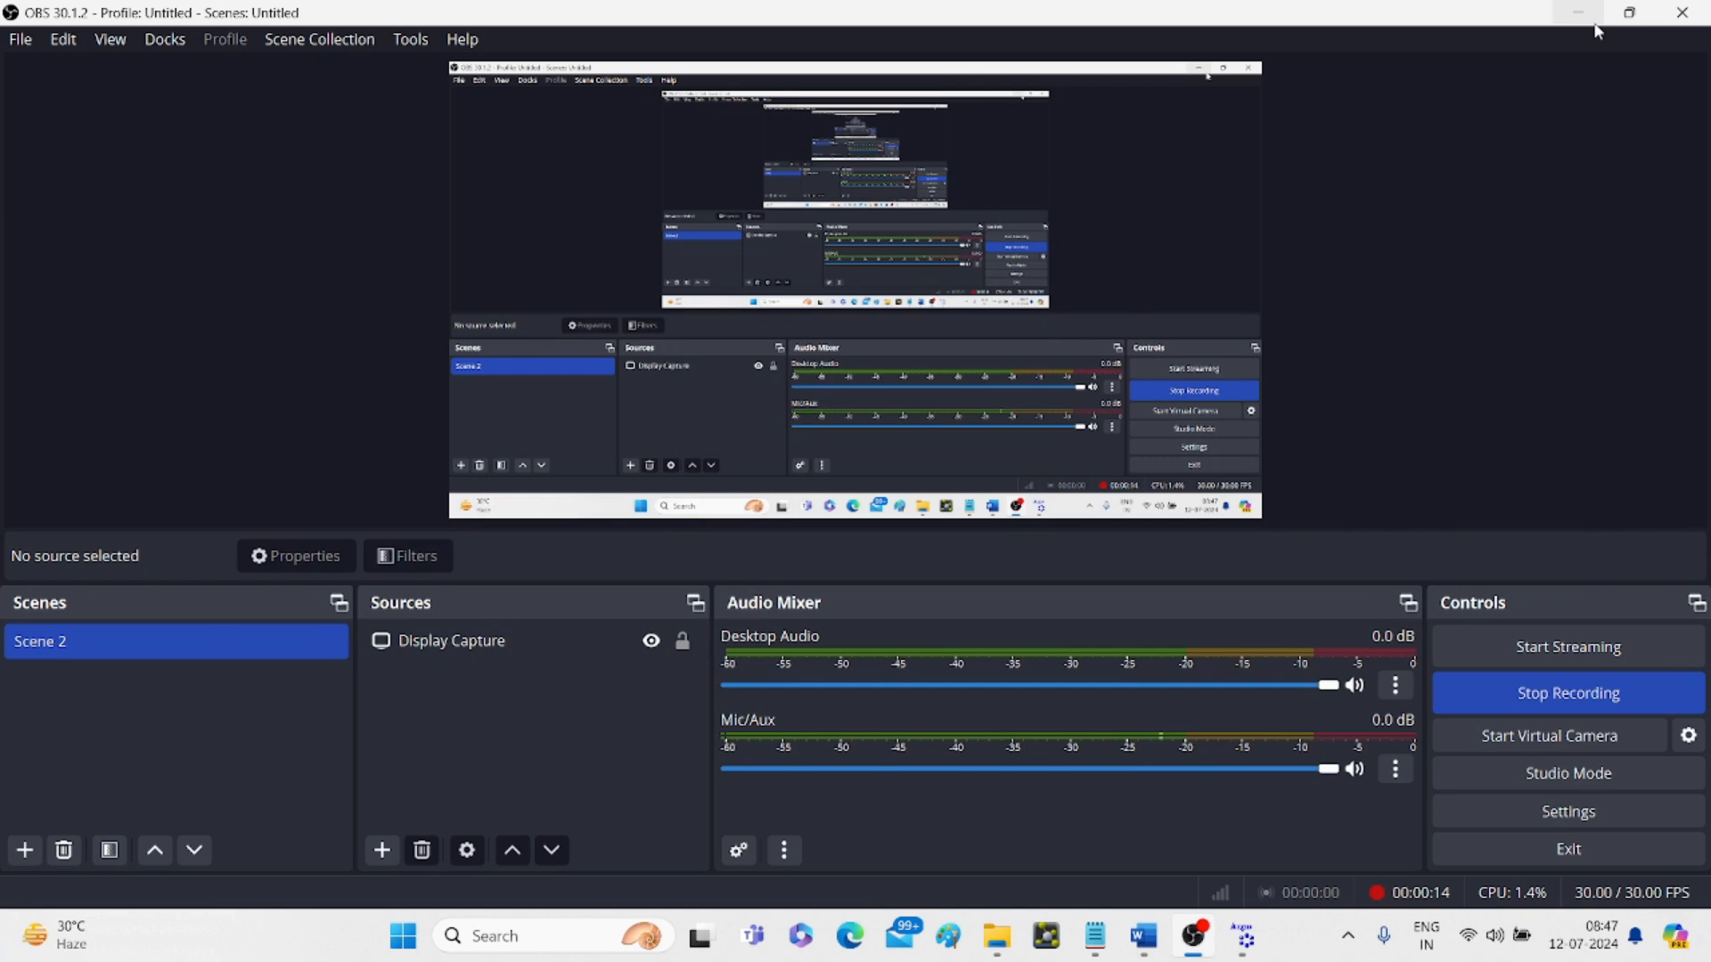
- Minimise OBS Studio so the empty ArgusLab workspace is visible
{"action": "left_click", "coordinate": [1577, 12]}
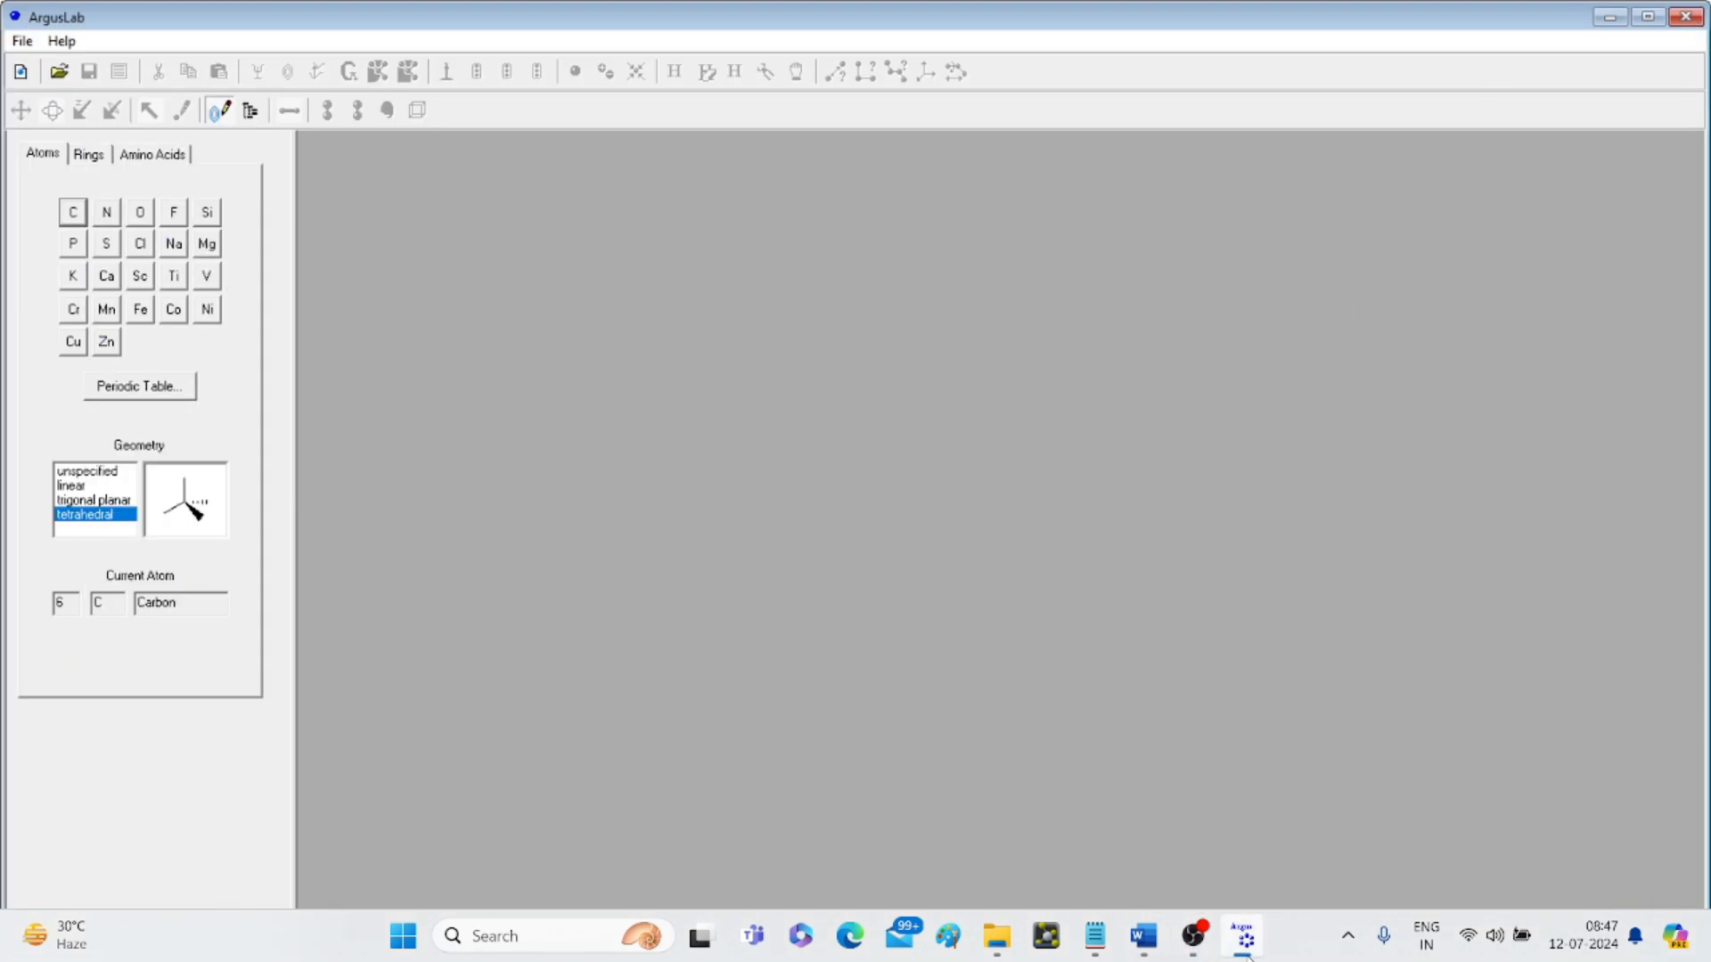
- Start a new ArgusLab molecule and delete the misplaced first carbon atom
{"action": "left_click", "coordinate": [1246, 950]}
{"action": "left_click", "coordinate": [1246, 950]}
{"action": "left_click", "coordinate": [20, 71]}
{"action": "left_click_drag", "start_coordinate": [1000, 477], "coordinate": [566, 414]}
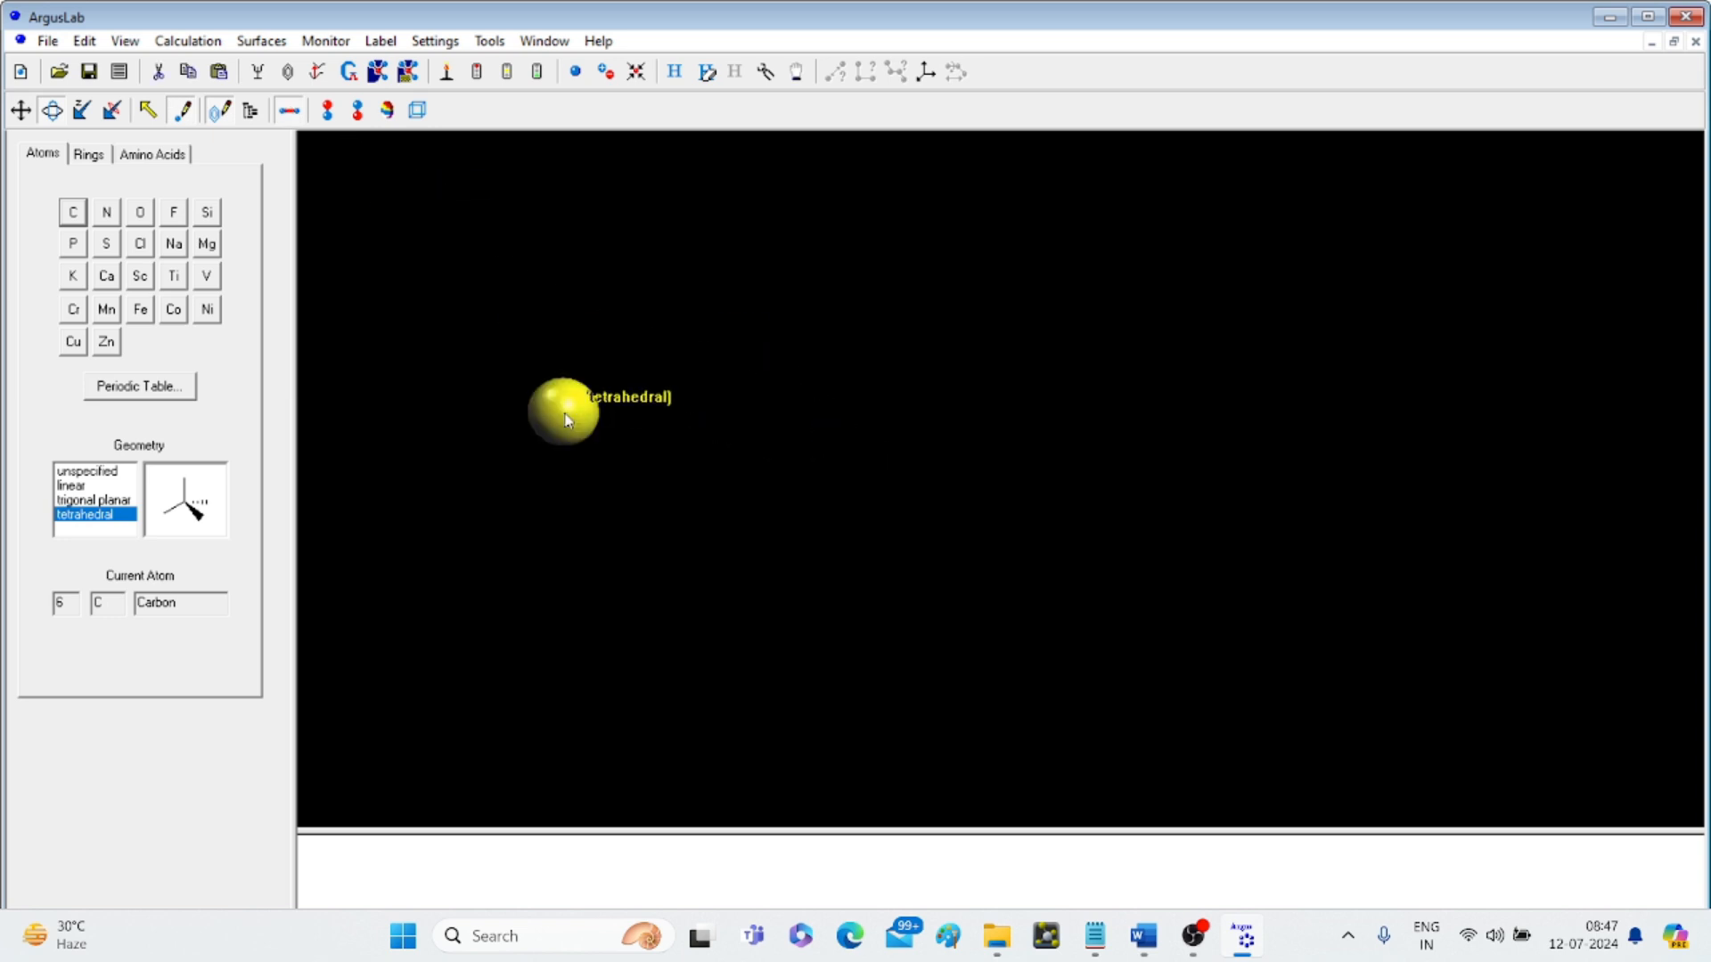
{"action": "left_click", "coordinate": [749, 407]}
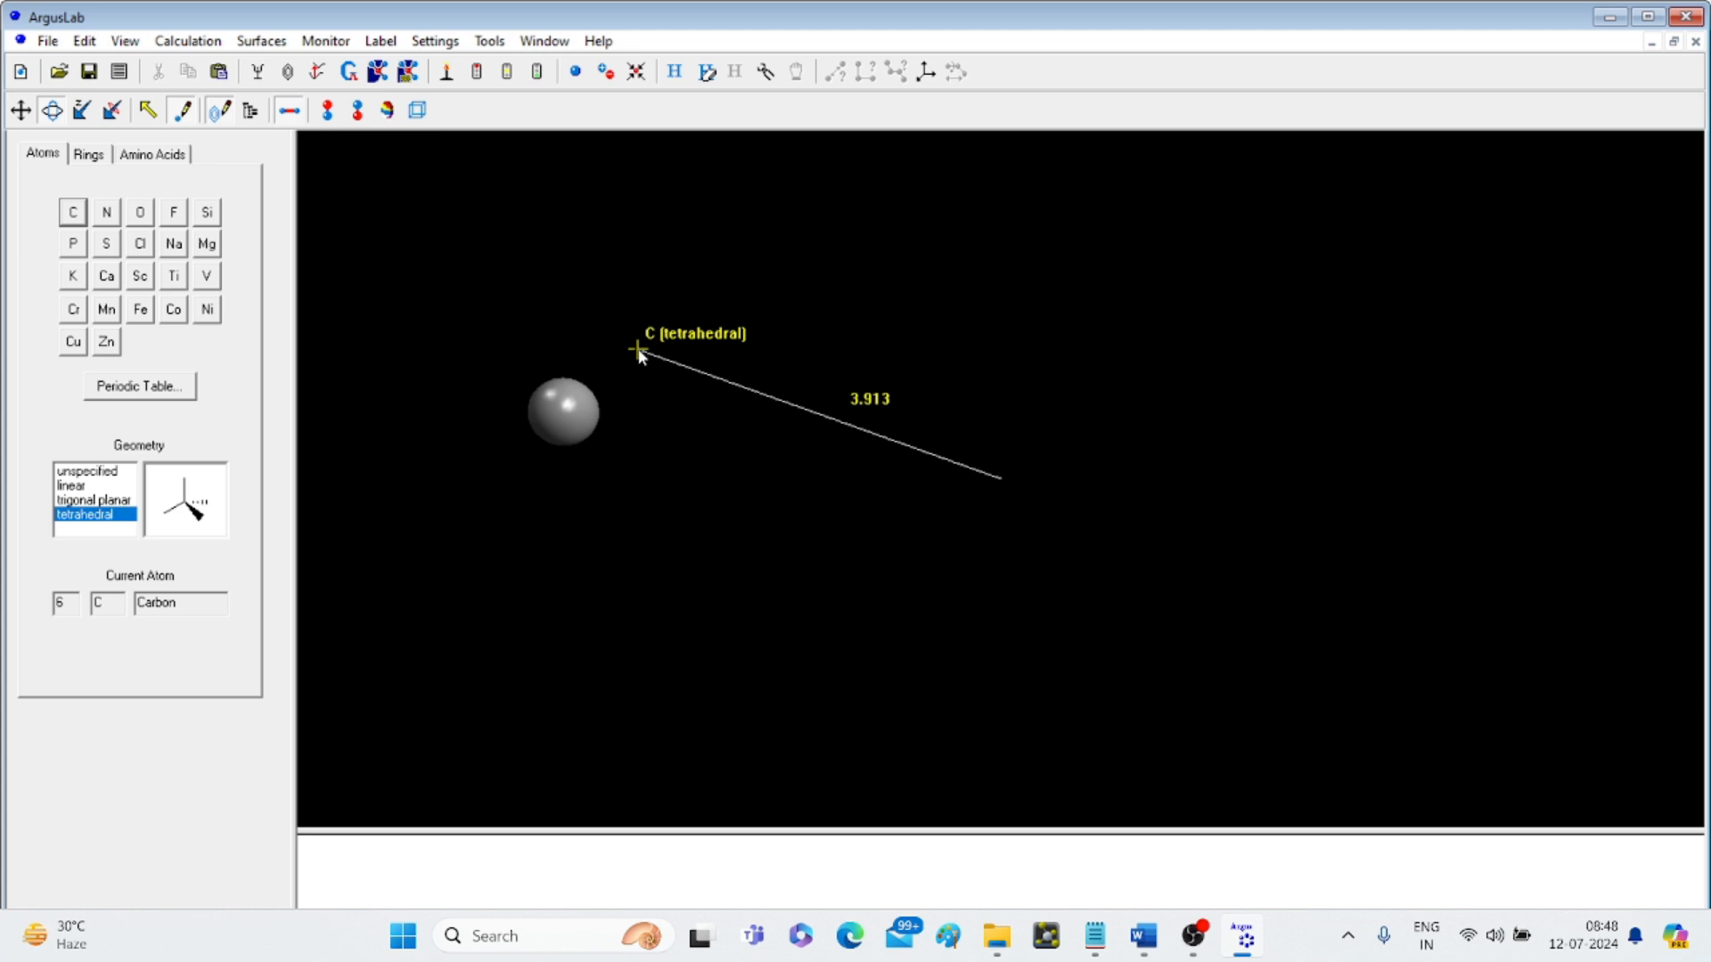
{"action": "key", "text": "ctrl+a"}
{"action": "key", "text": "Delete"}
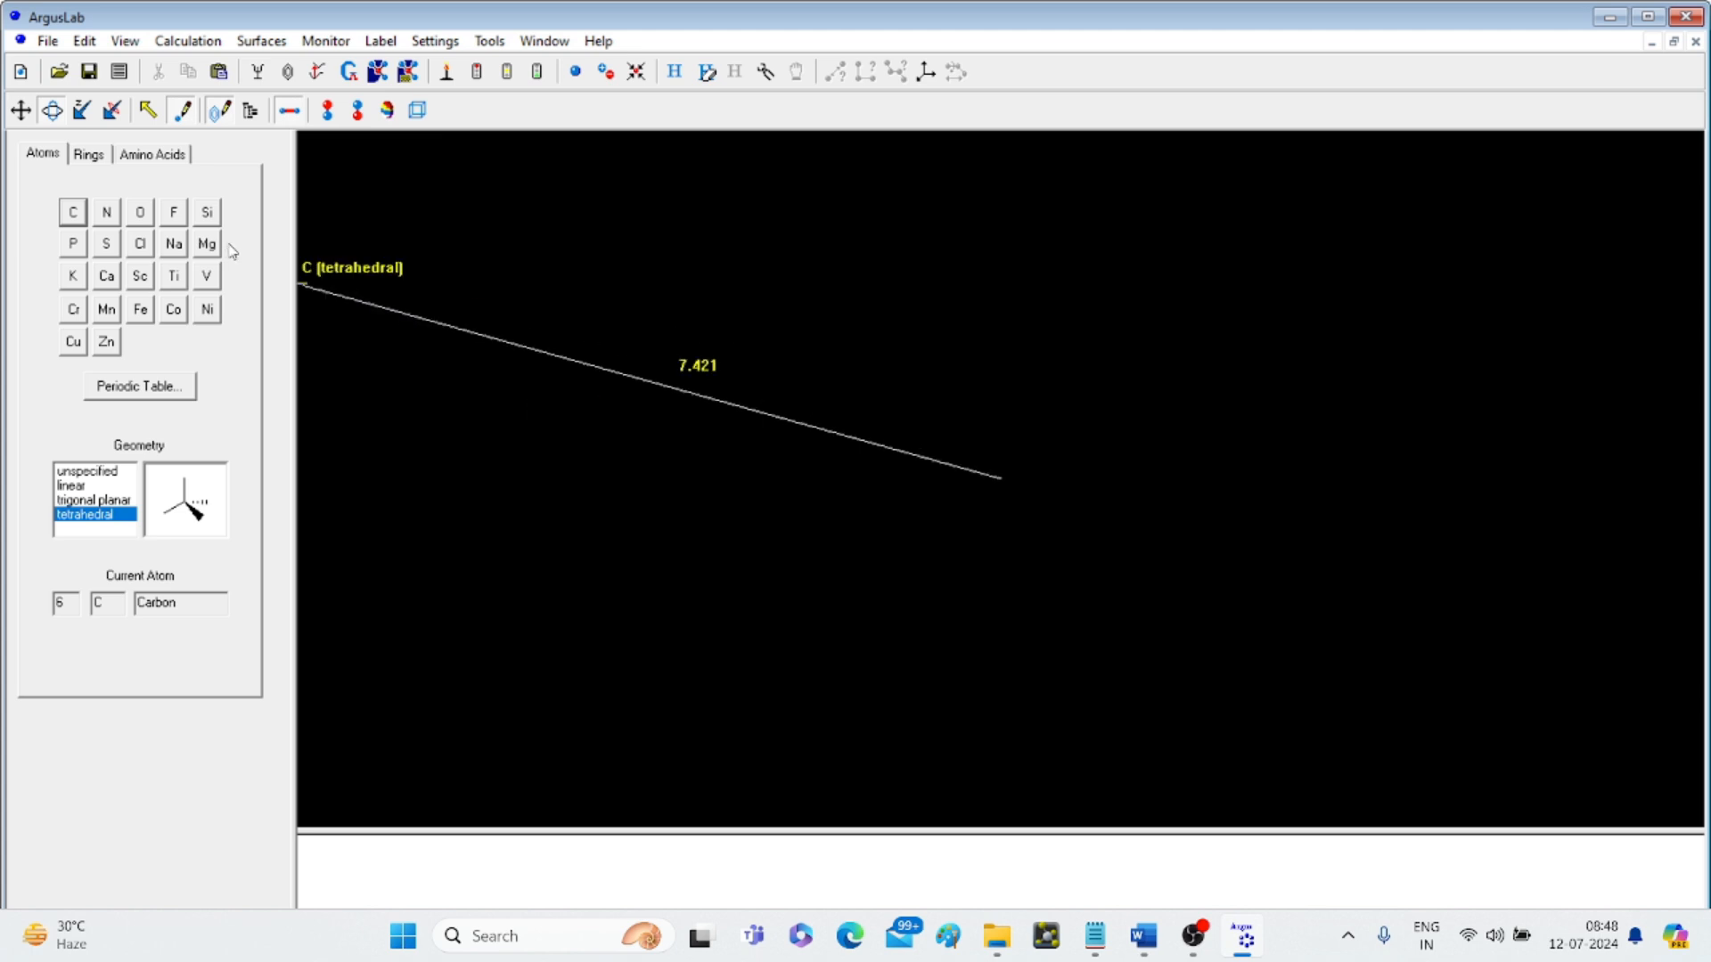
- Draw a chain of four tetrahedral carbons and add hydrogens to form butane
{"action": "left_click", "coordinate": [523, 398]}
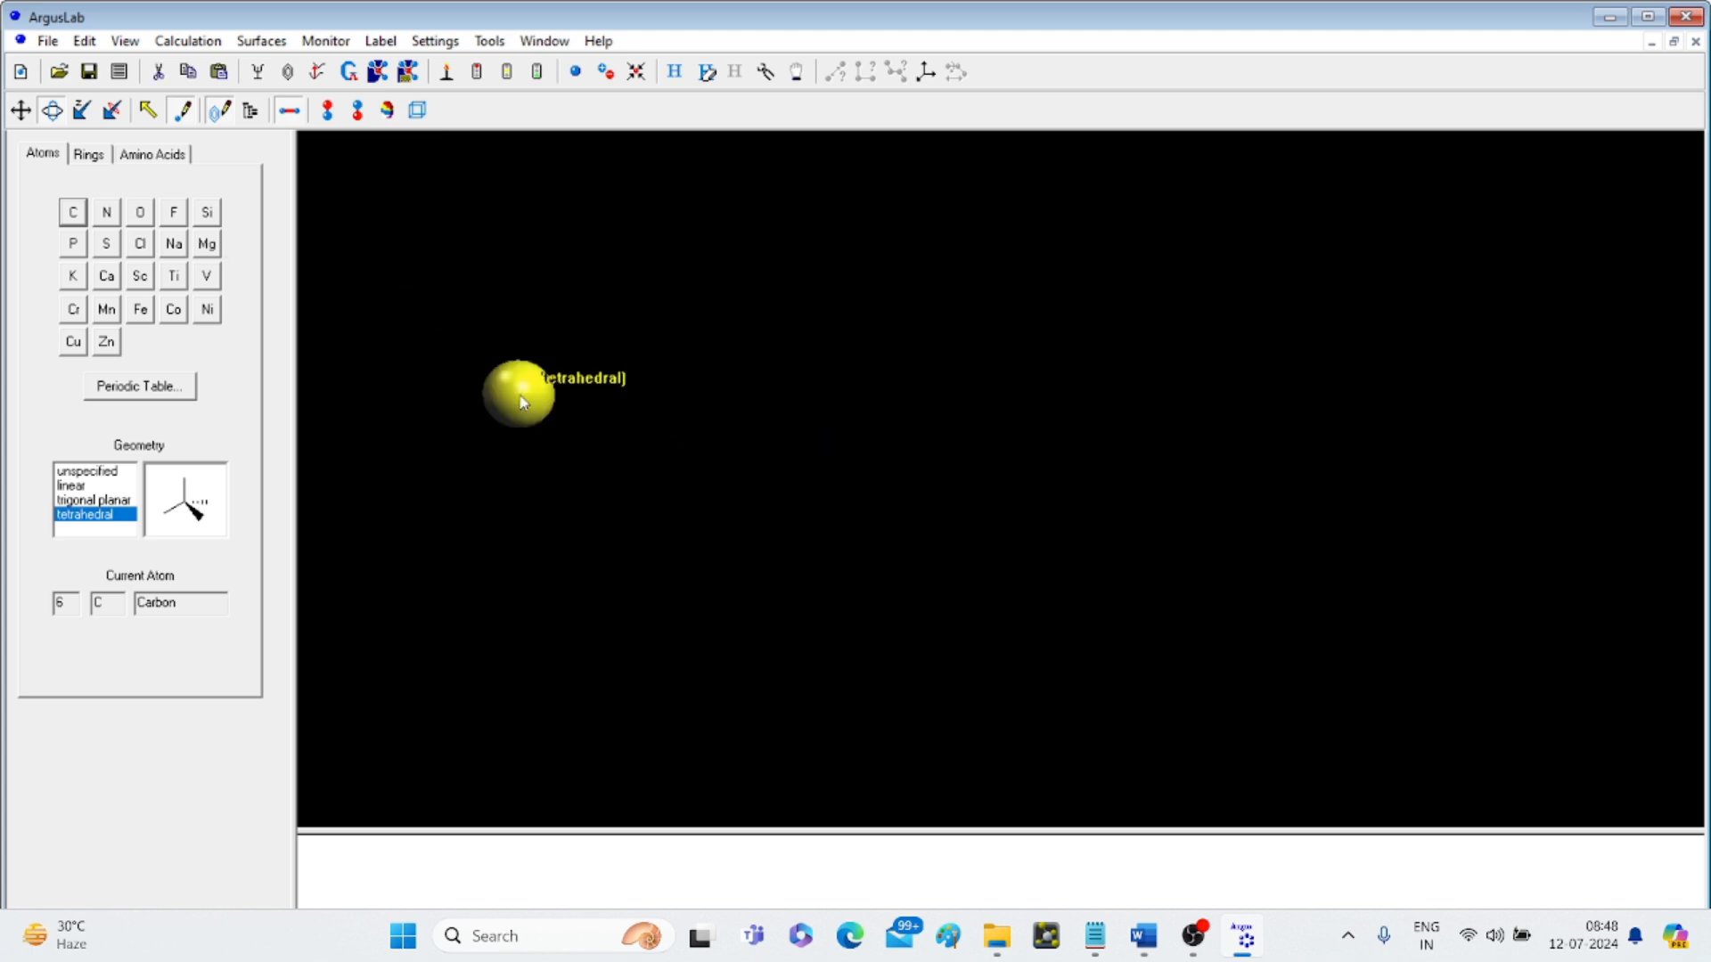
{"action": "left_click", "coordinate": [634, 388]}
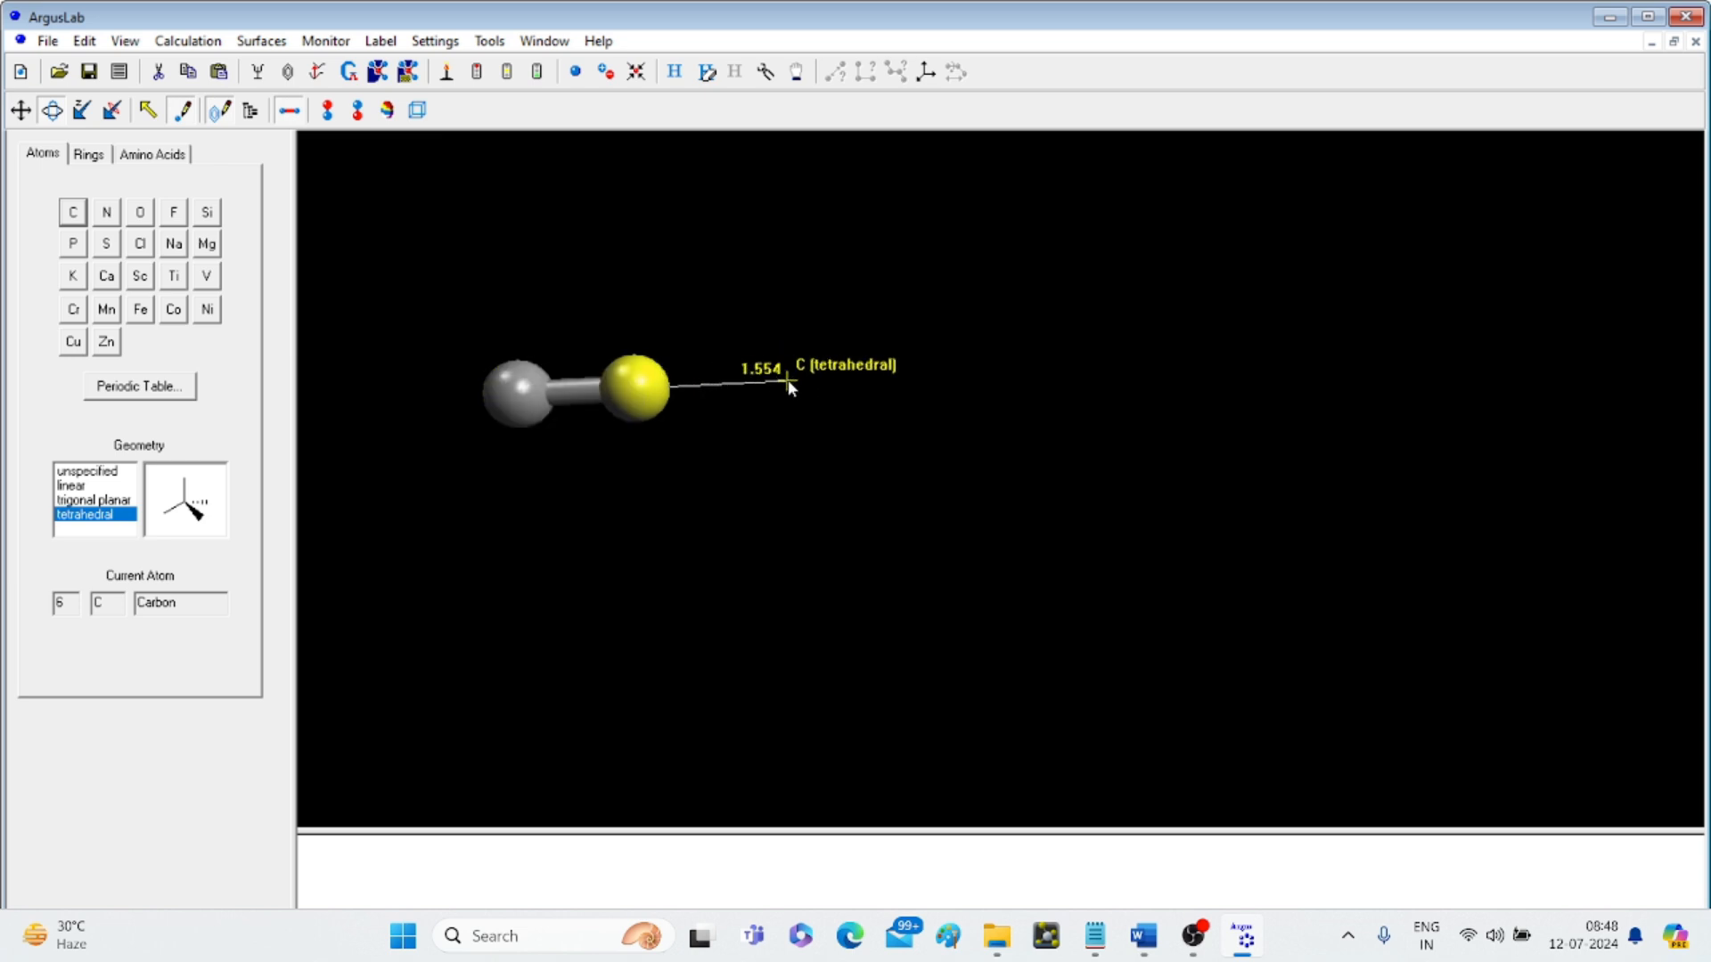
{"action": "left_click", "coordinate": [788, 380]}
{"action": "left_click", "coordinate": [961, 372]}
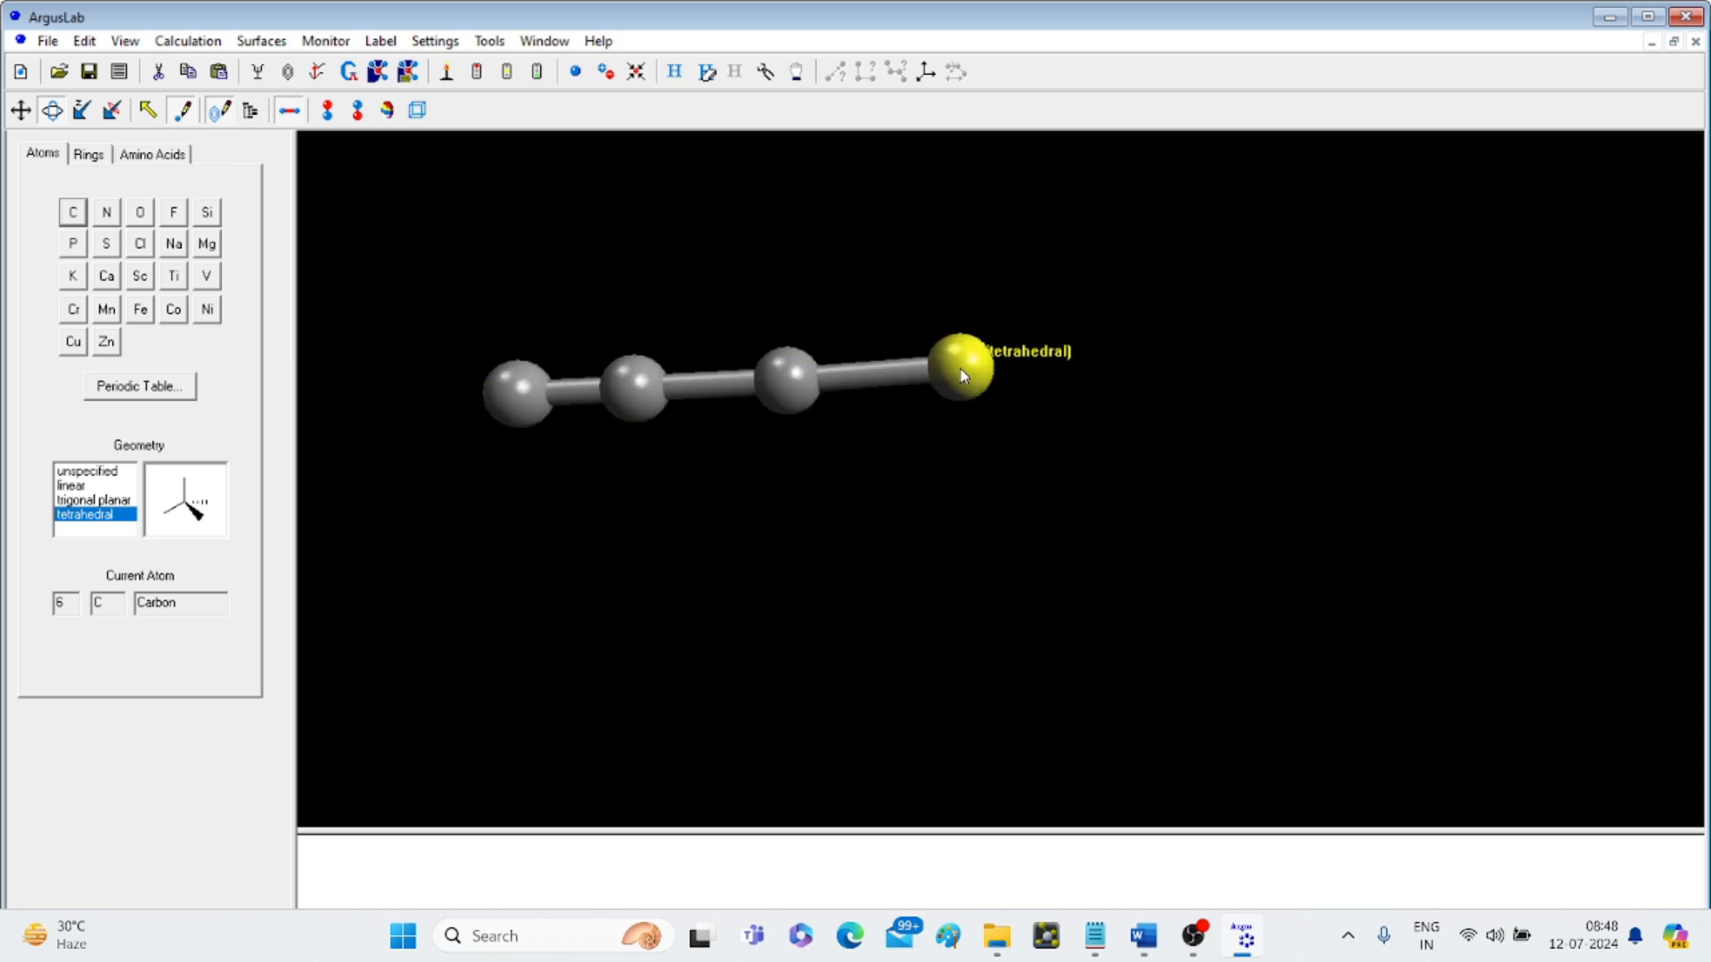
{"action": "left_click", "coordinate": [674, 74]}
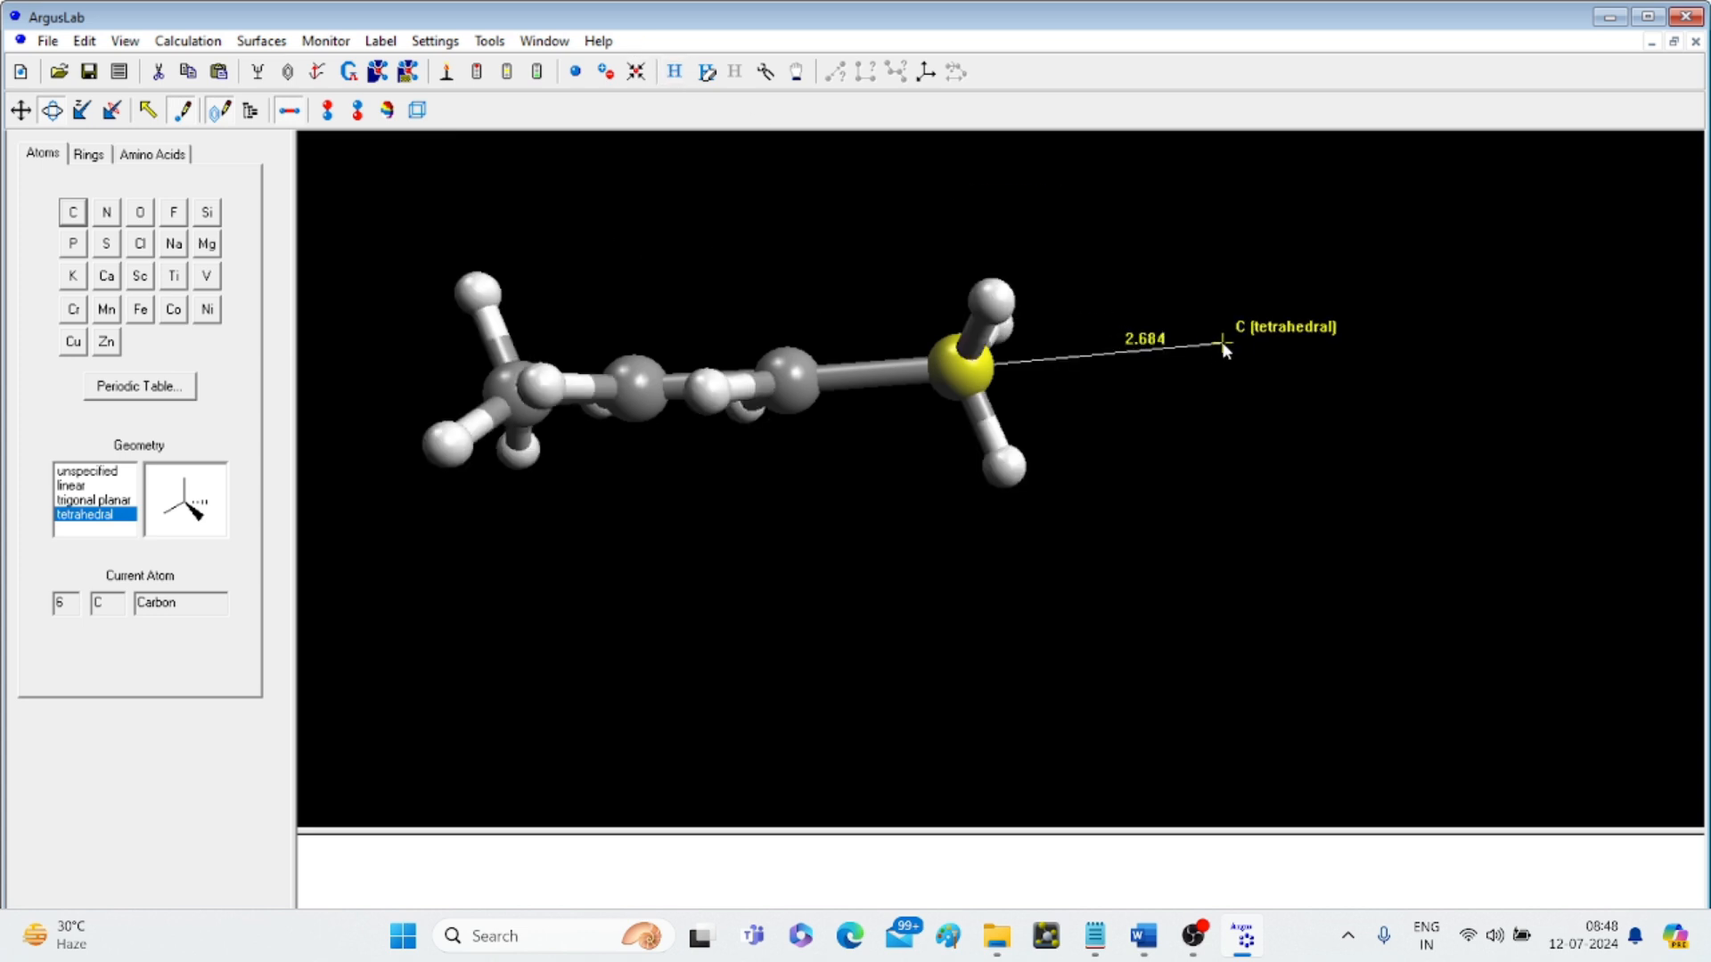
{"action": "left_click", "coordinate": [148, 110]}
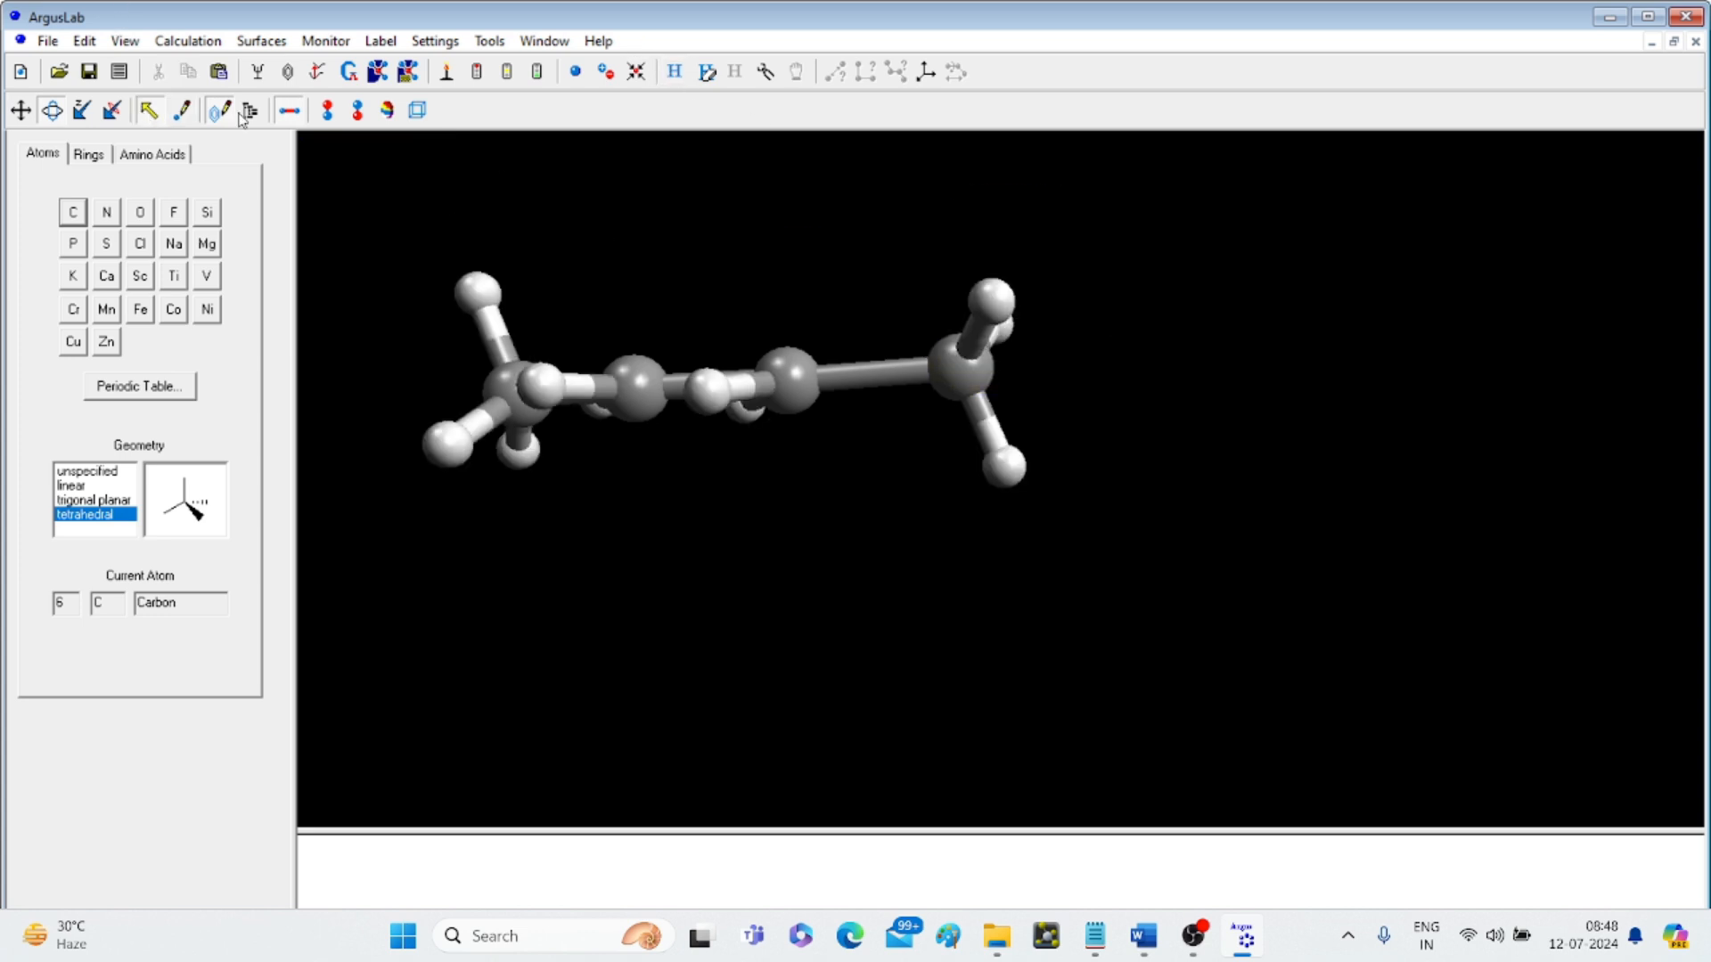
- Clean the butane geometry and save it as butane.agl in the test argus folder
{"action": "left_click_drag", "start_coordinate": [1110, 337], "coordinate": [1208, 558]}
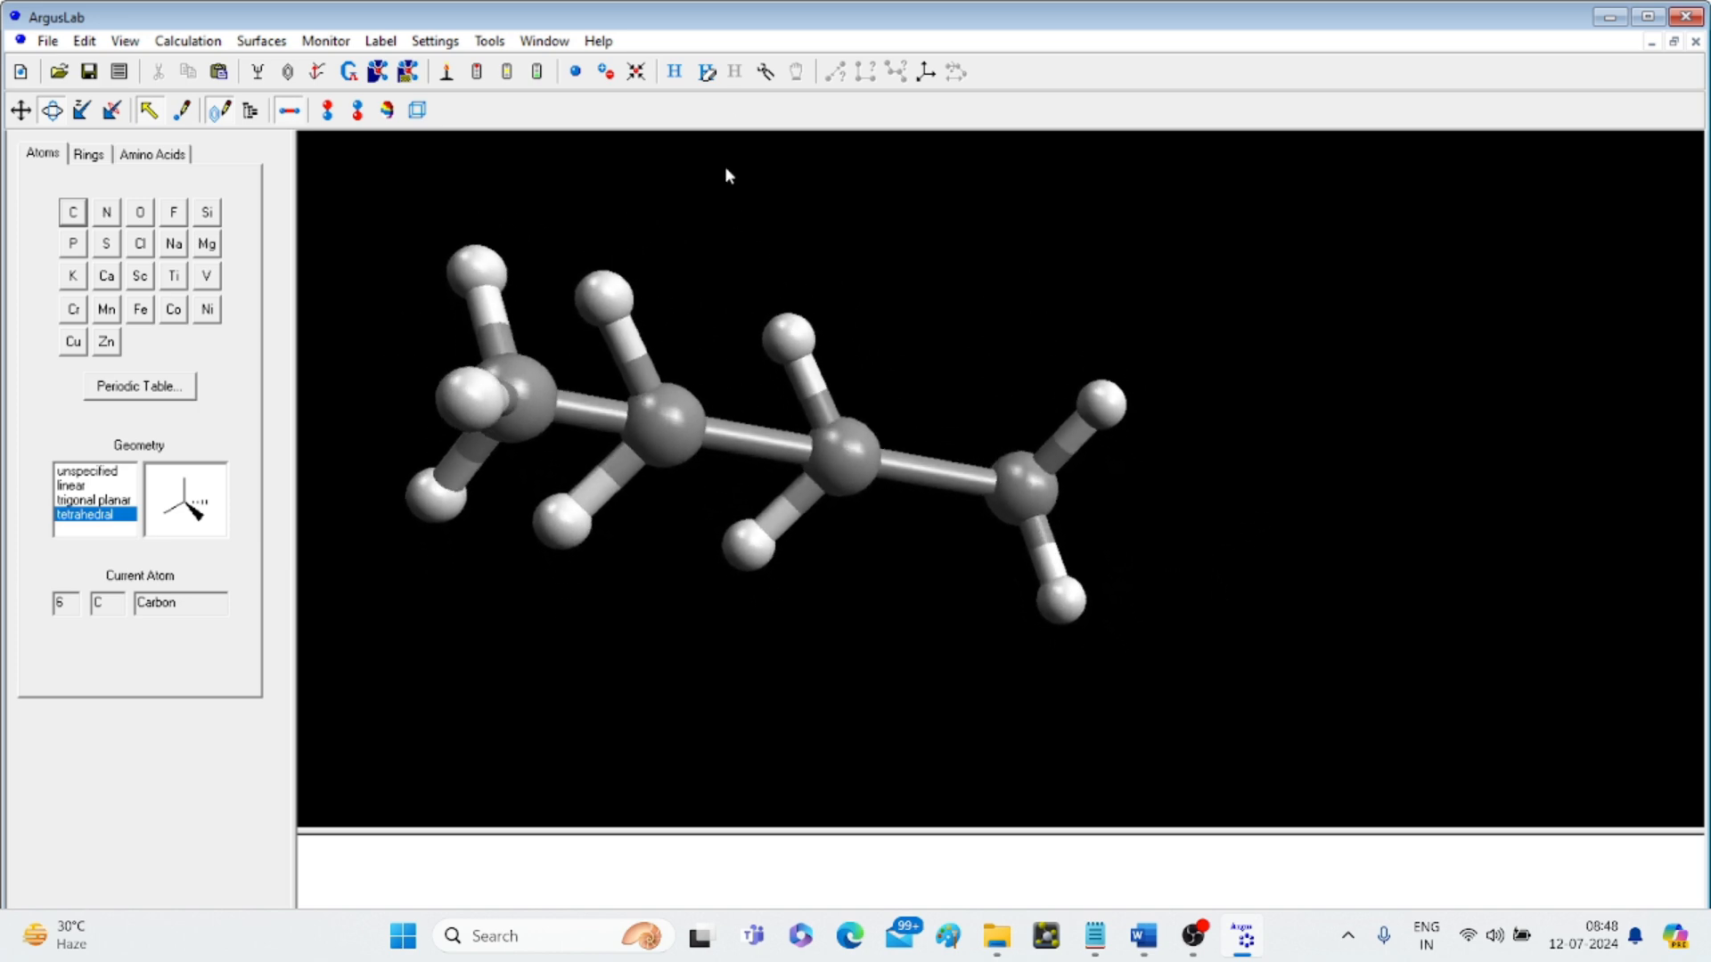
{"action": "left_click", "coordinate": [765, 71]}
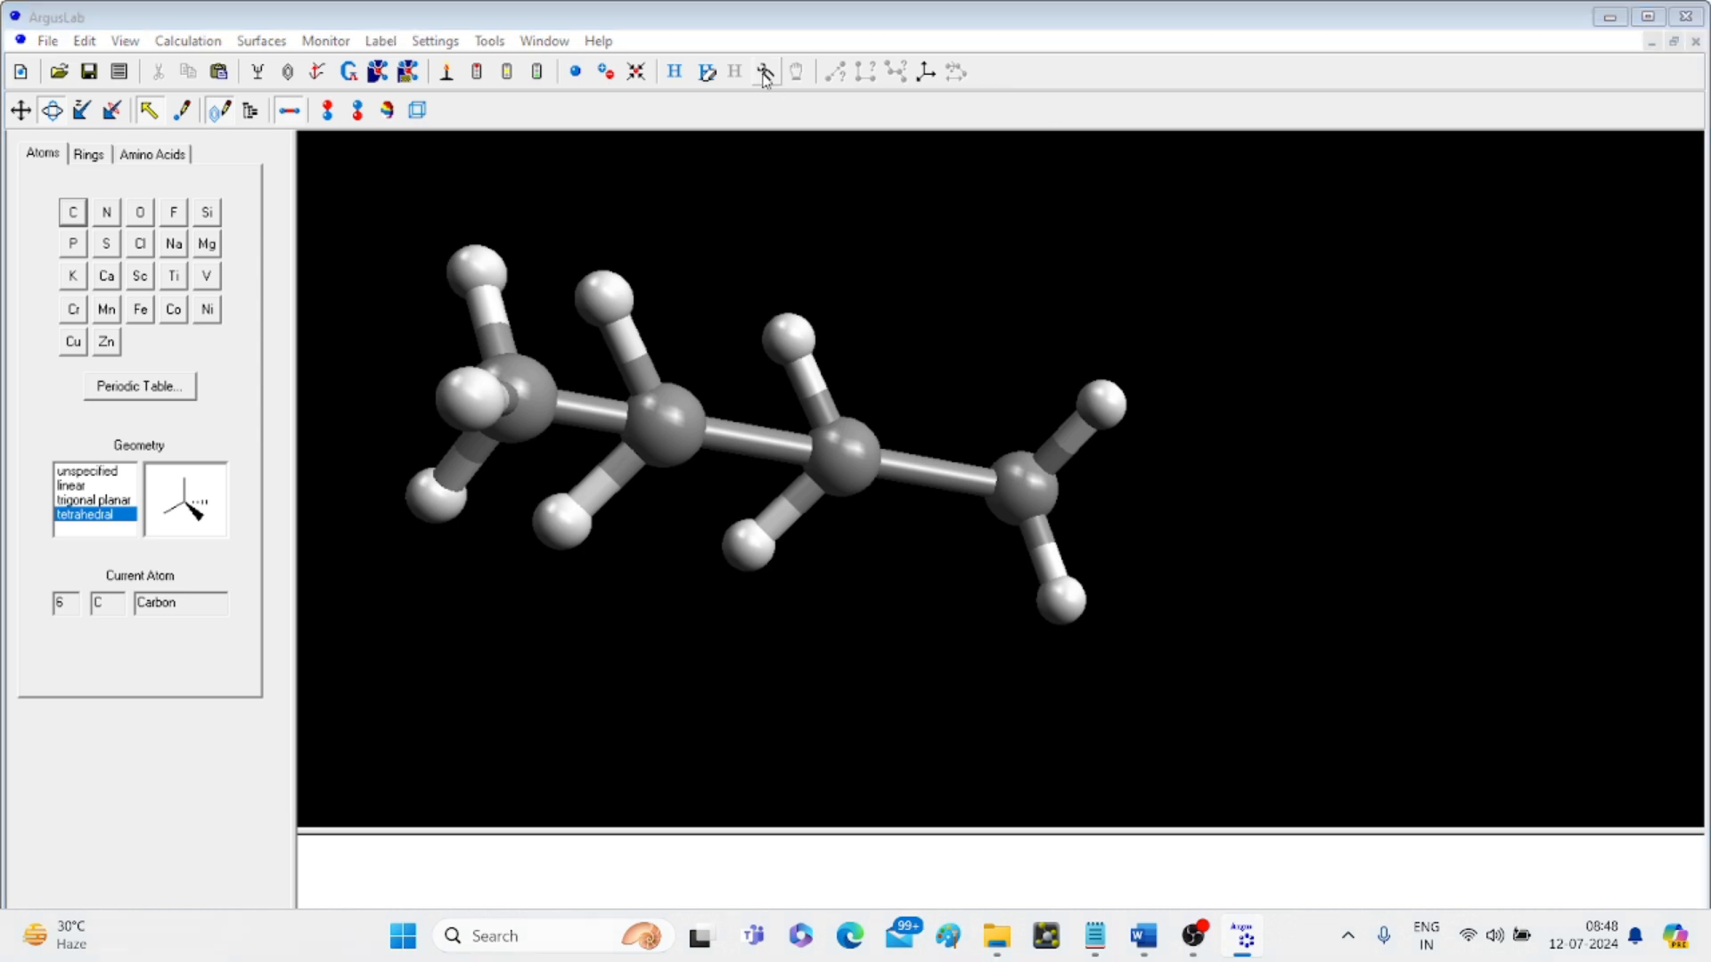
{"action": "key", "text": "ctrl+s"}
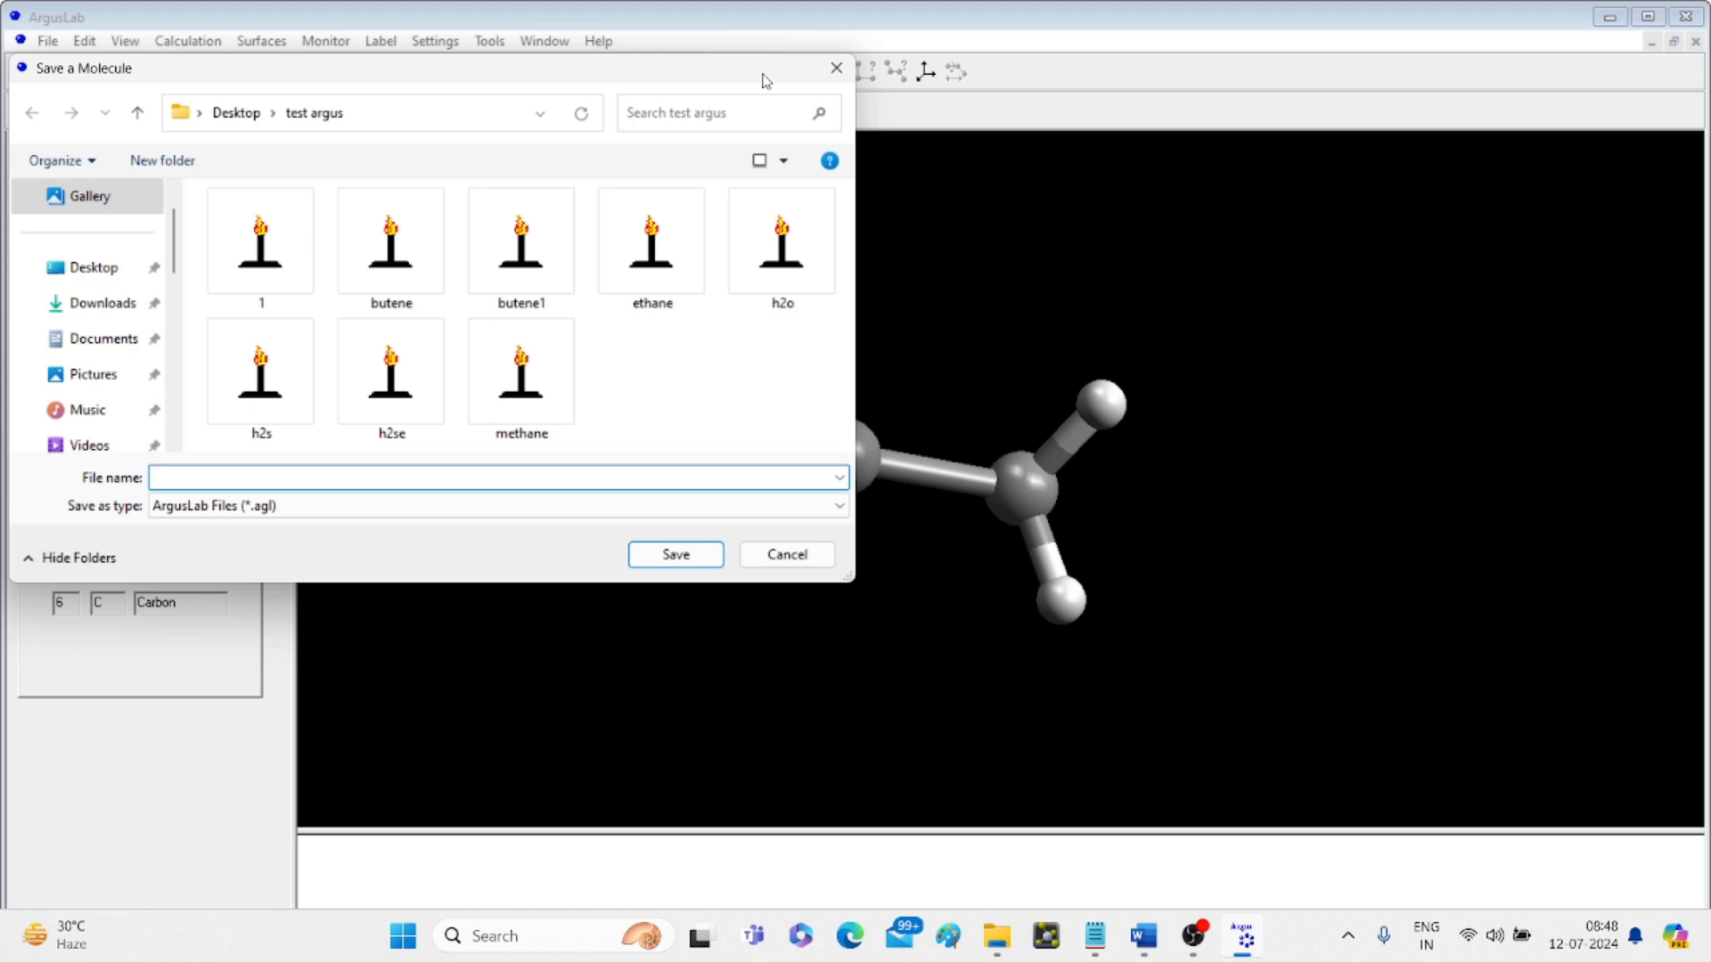
{"action": "type", "text": "butane"}
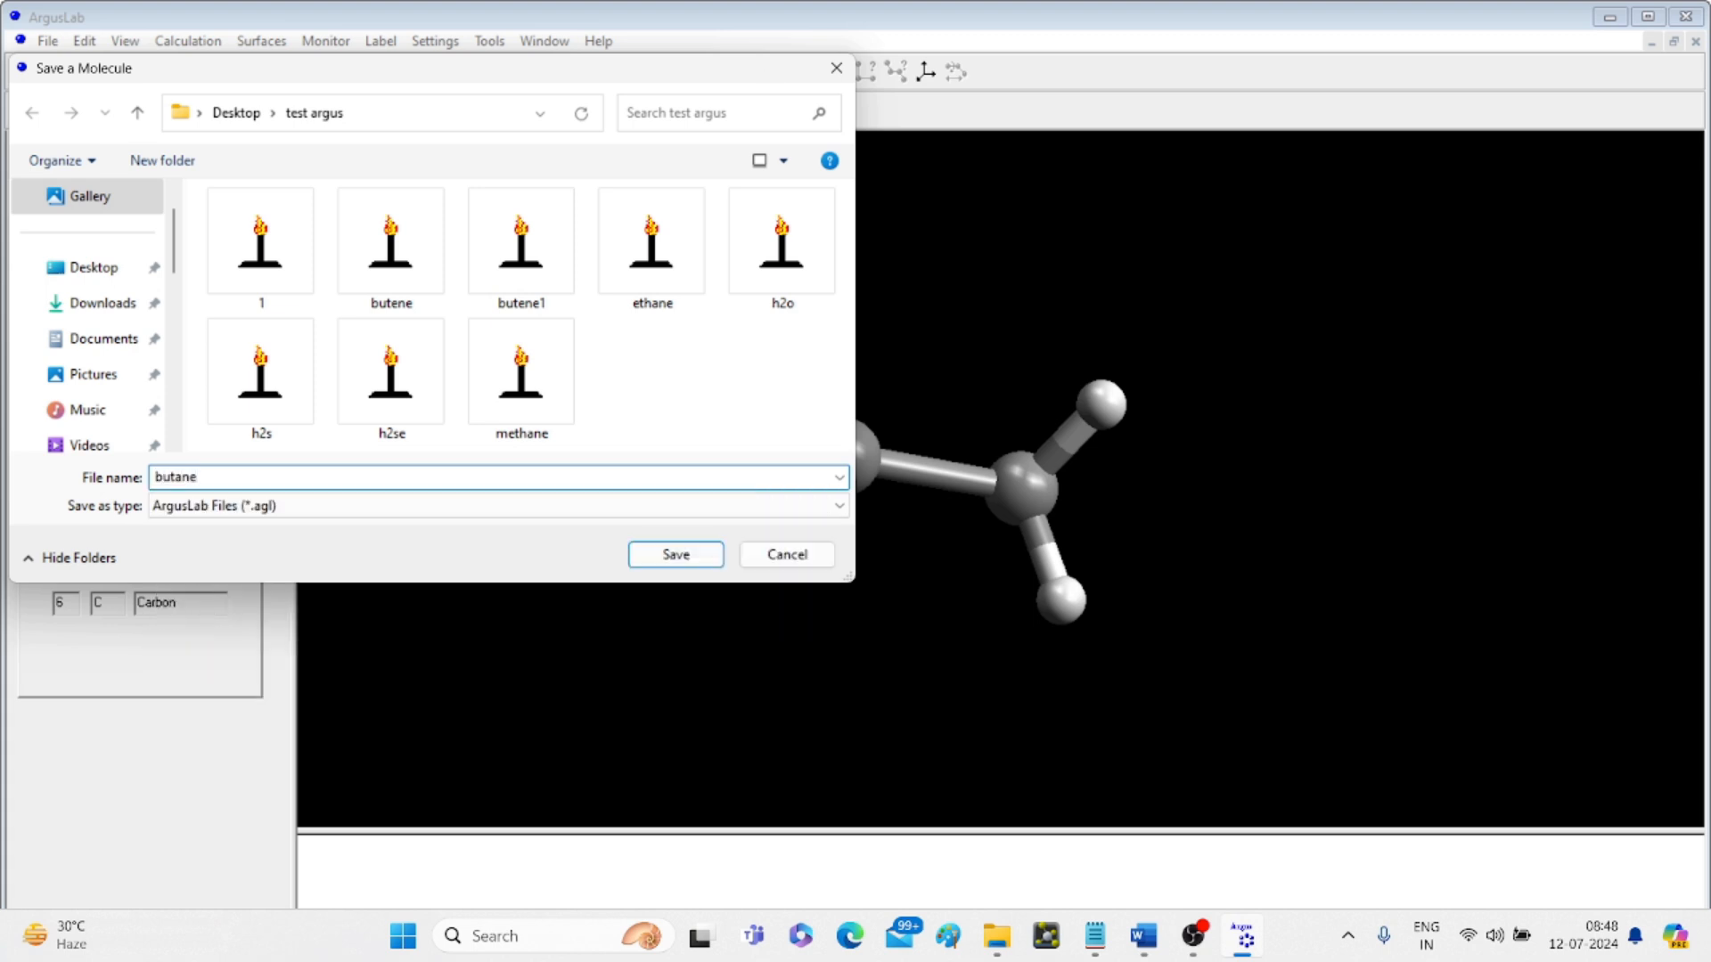
{"action": "left_click", "coordinate": [681, 556]}
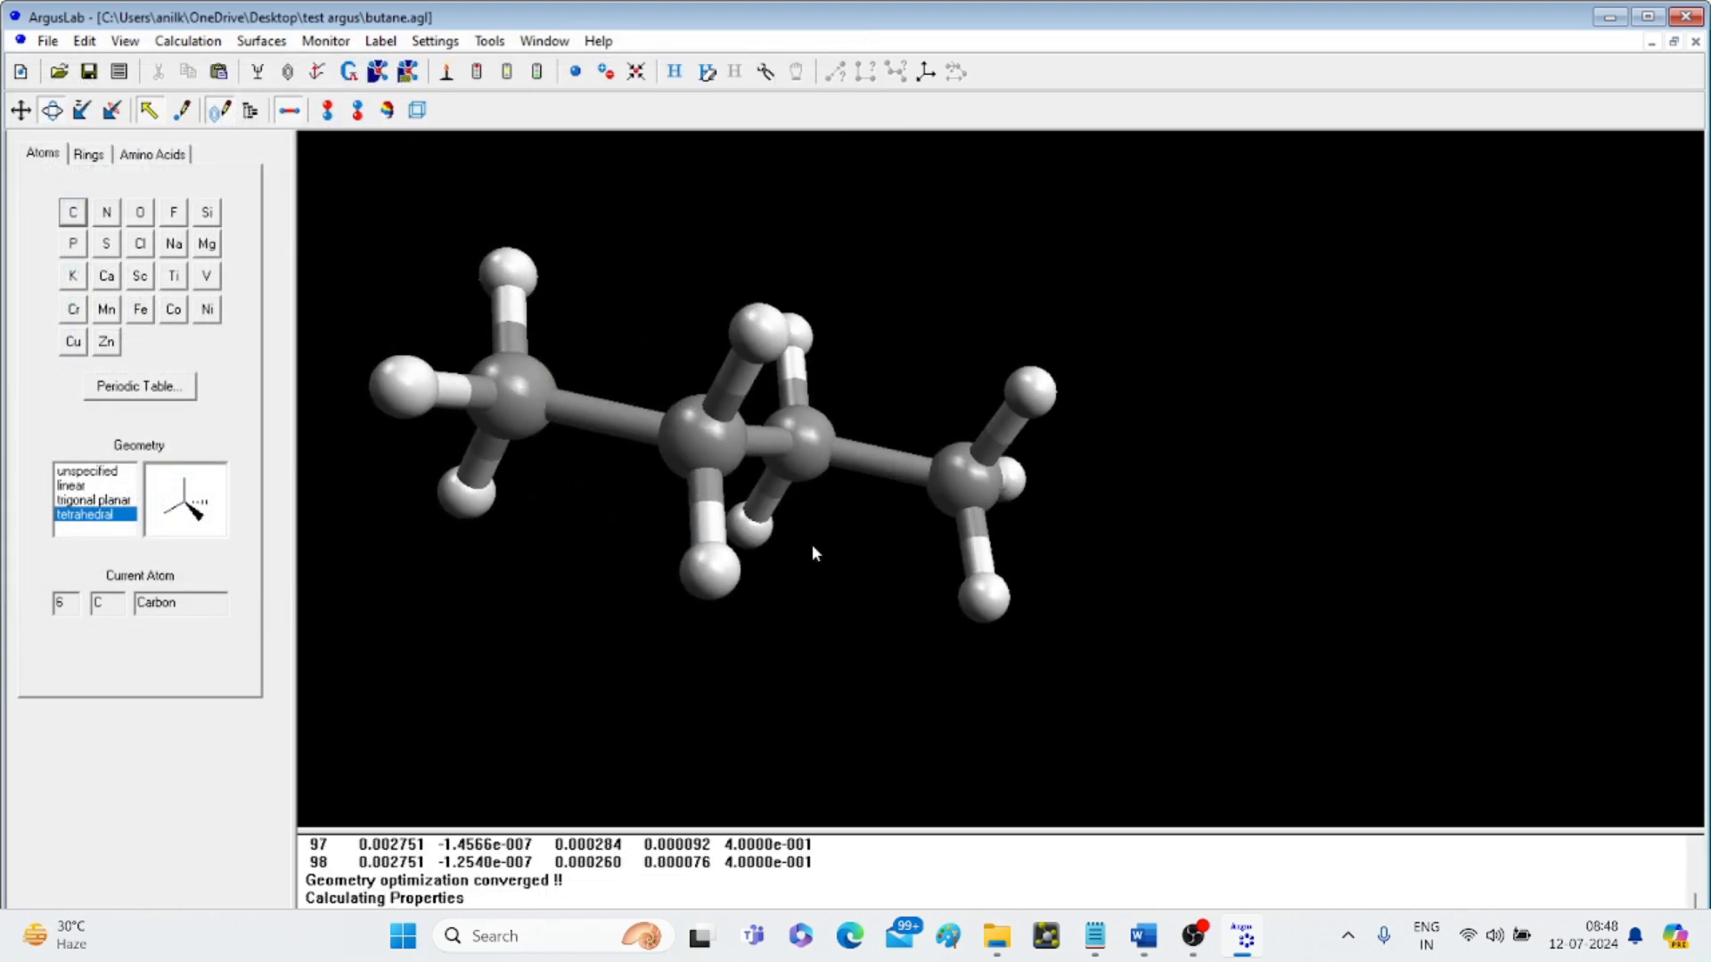
- Label all atoms of the butane molecule
{"action": "left_click_drag", "start_coordinate": [1206, 575], "coordinate": [1159, 508]}
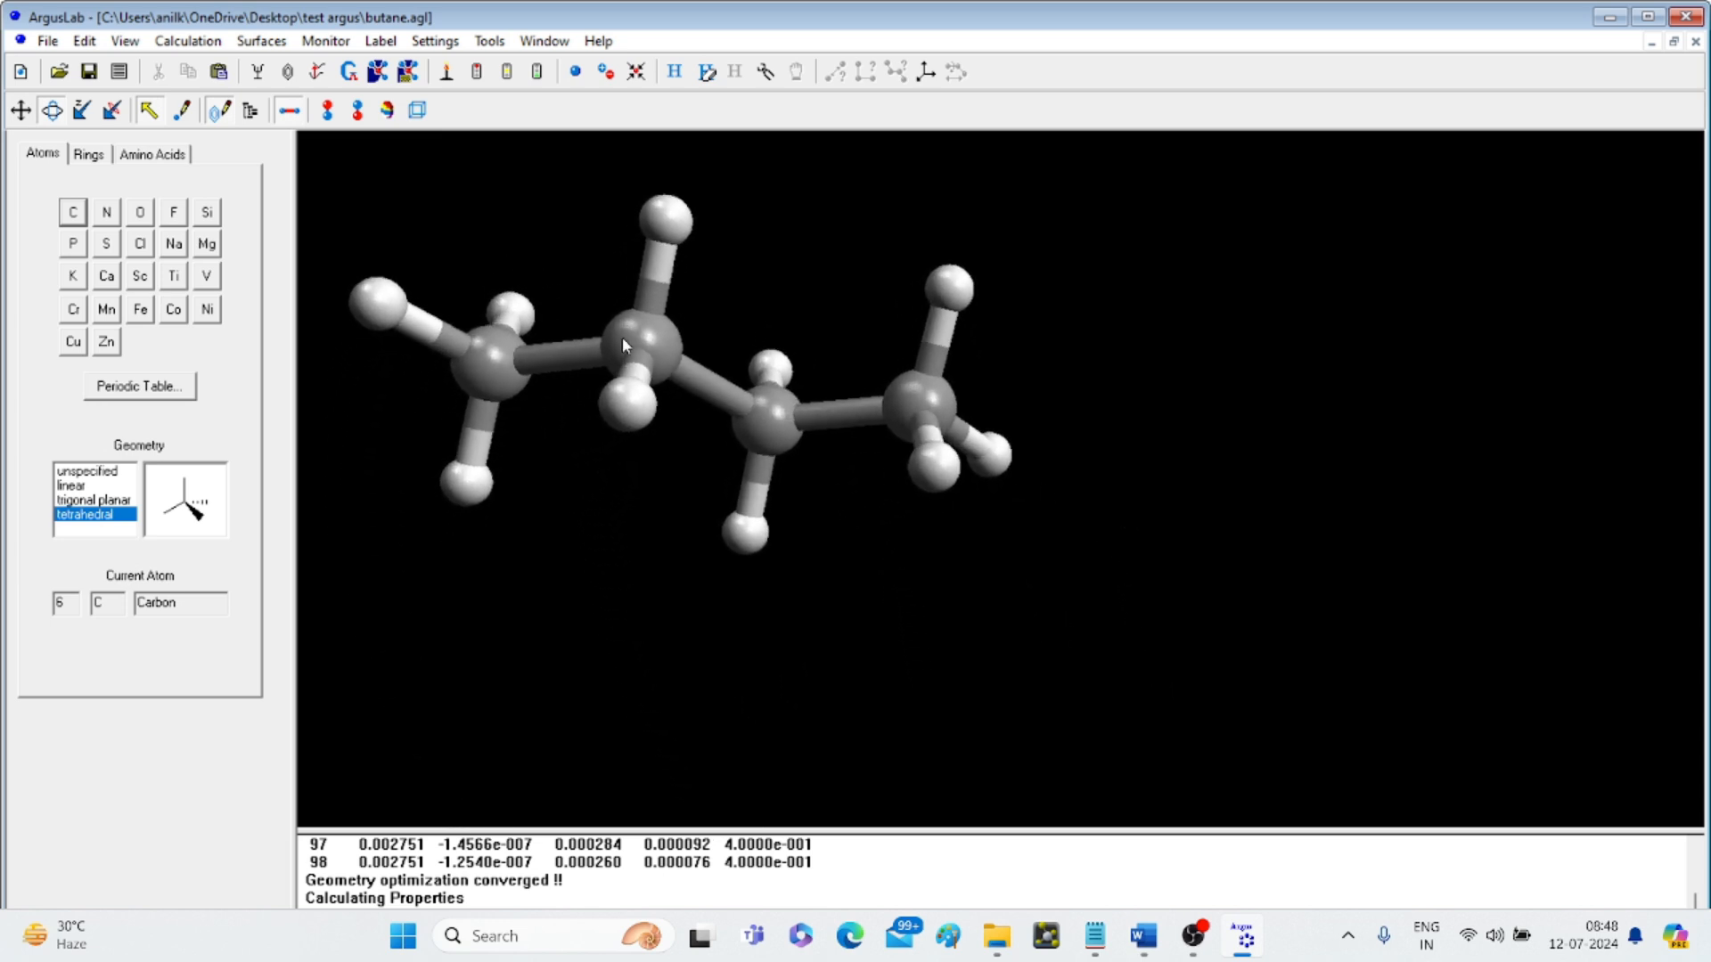
{"action": "left_click", "coordinate": [381, 41]}
{"action": "left_click", "coordinate": [422, 93]}
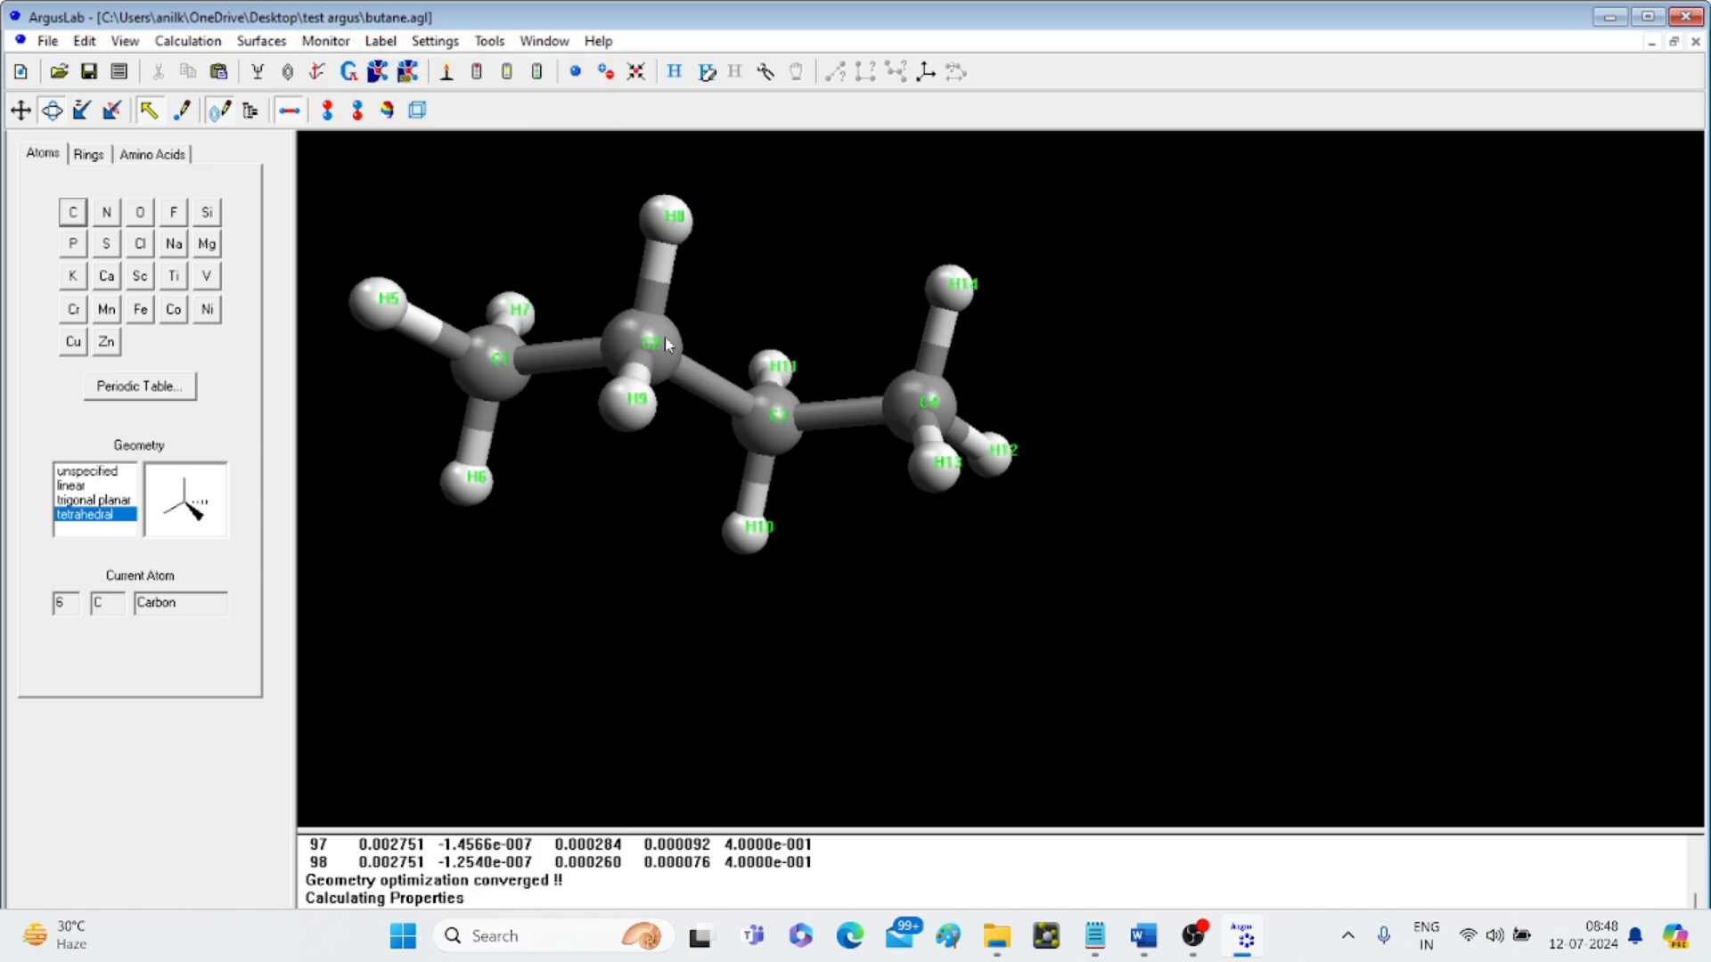
- Delete hydrogen H8 from C2 and hydrogen H9 from C3
{"action": "left_click", "coordinate": [683, 224]}
{"action": "key", "text": "Delete"}
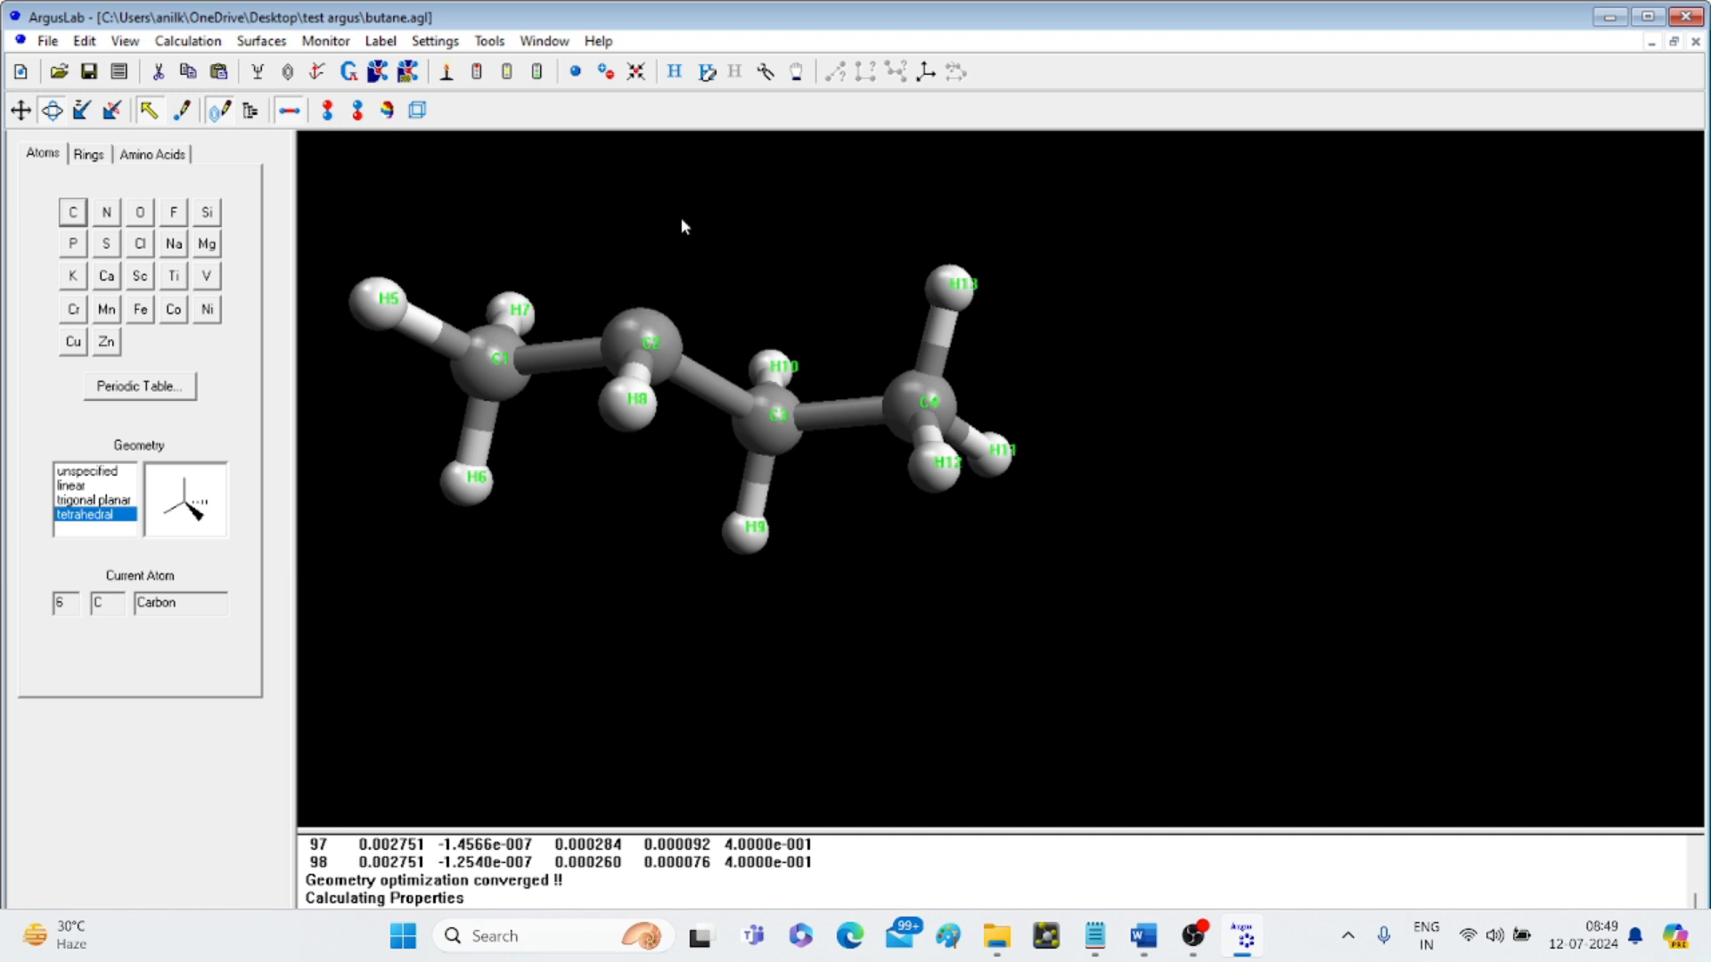
{"action": "left_click", "coordinate": [754, 542]}
{"action": "key", "text": "Delete"}
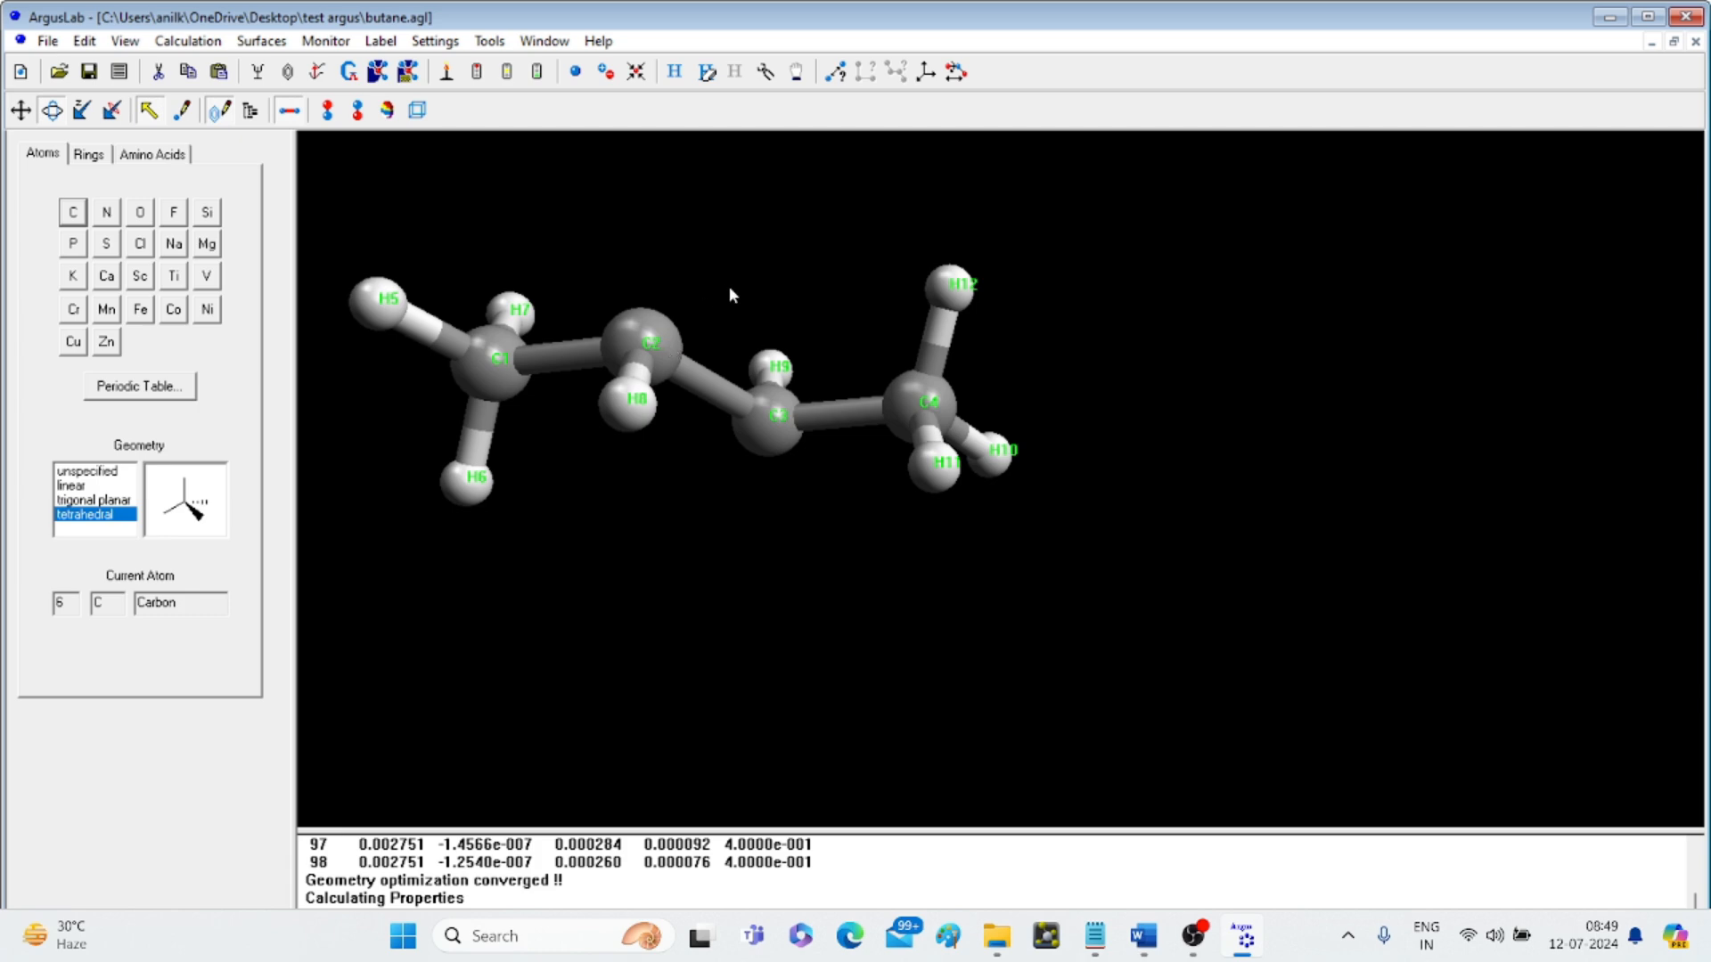
{"action": "left_click_drag", "start_coordinate": [729, 288], "coordinate": [679, 449]}
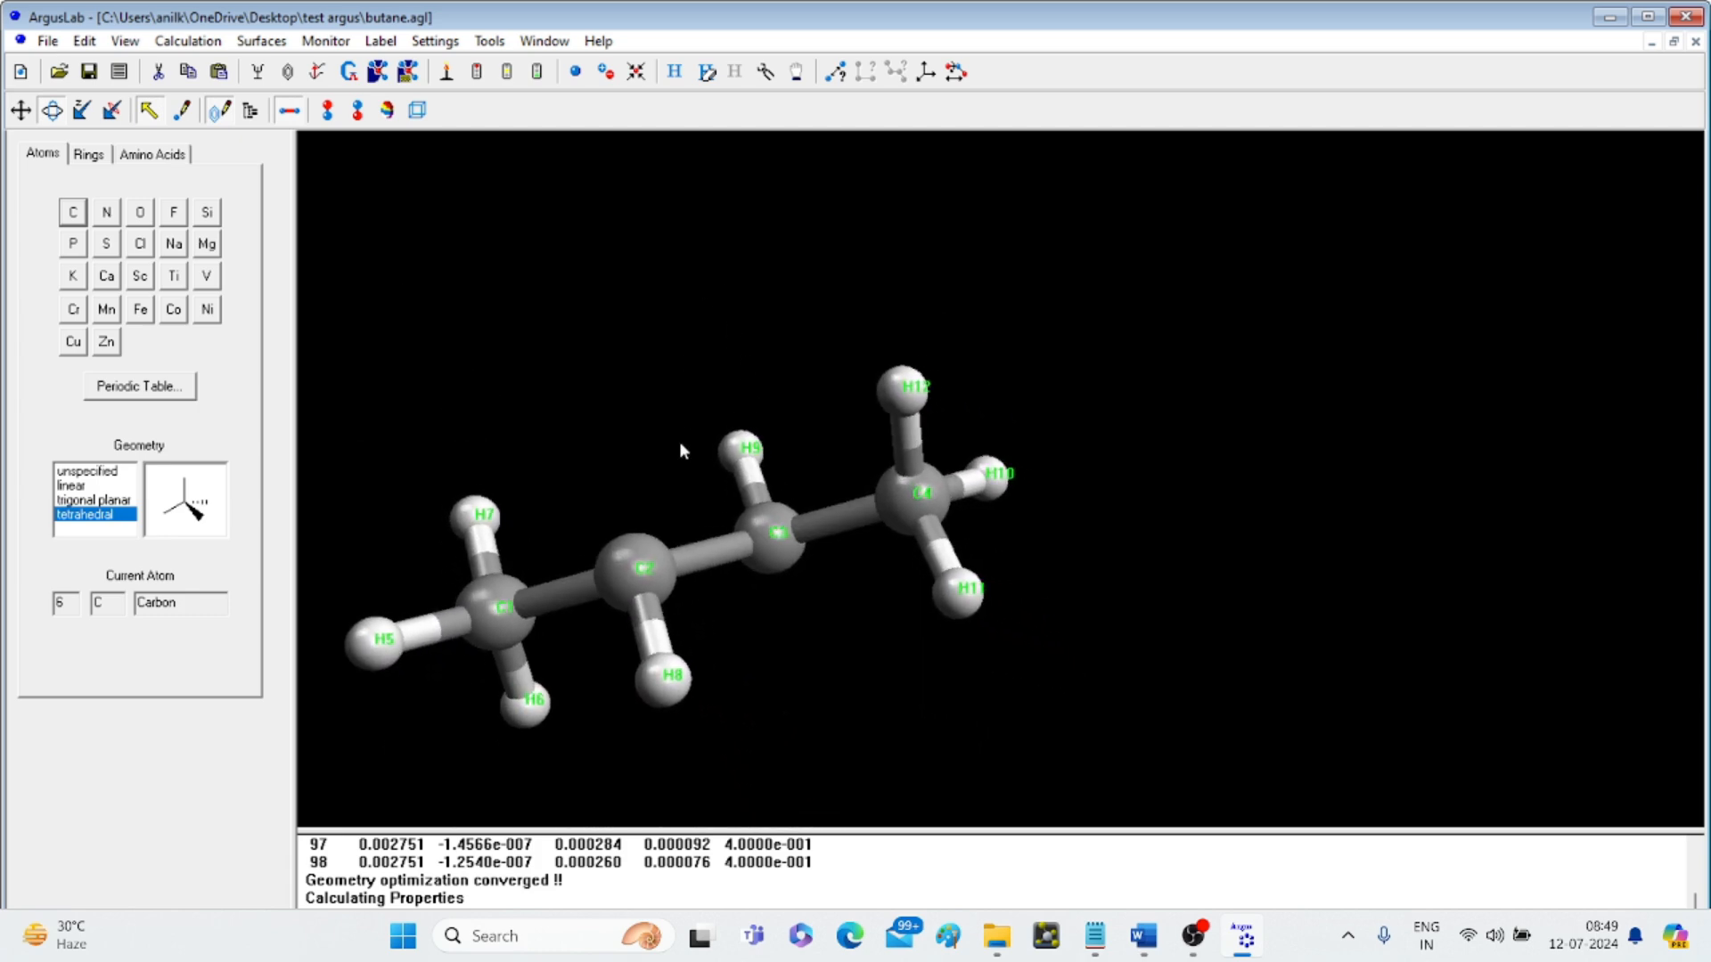
- Retype carbon C3 as a trigonal sp2 carbon
{"action": "left_click", "coordinate": [771, 542]}
{"action": "left_click", "coordinate": [771, 542]}
{"action": "left_click", "coordinate": [771, 541]}
{"action": "right_click", "coordinate": [771, 545]}
{"action": "mouse_move", "coordinate": [829, 556]}
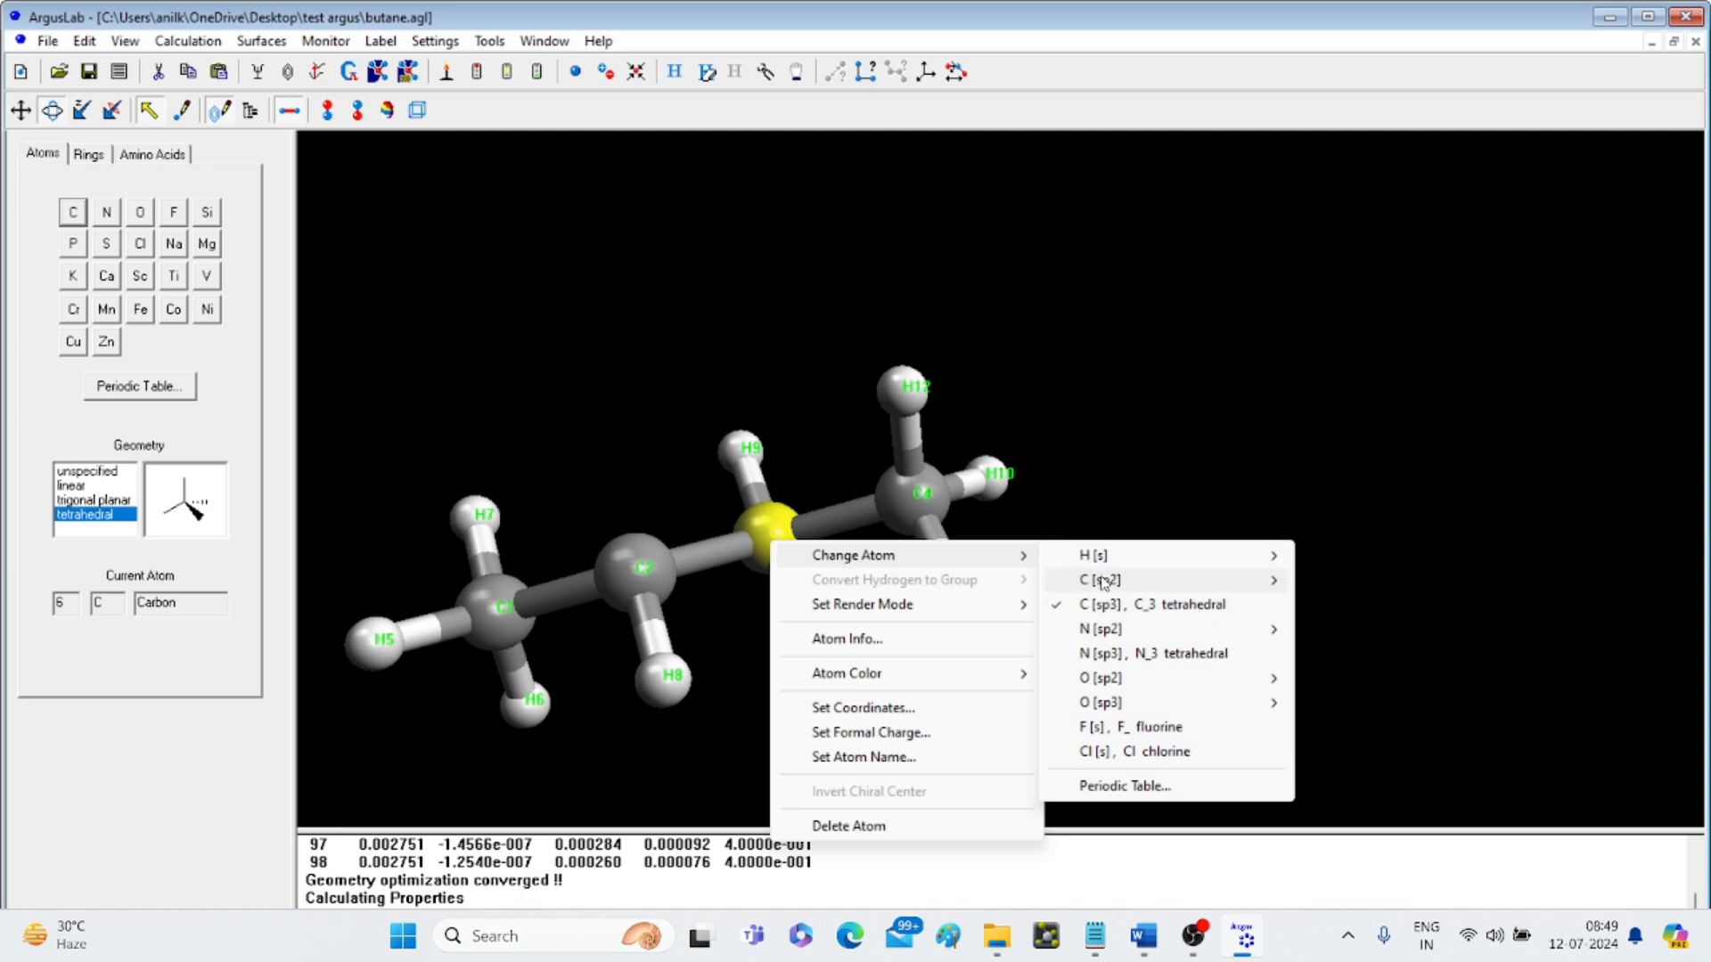
{"action": "mouse_move", "coordinate": [1104, 583]}
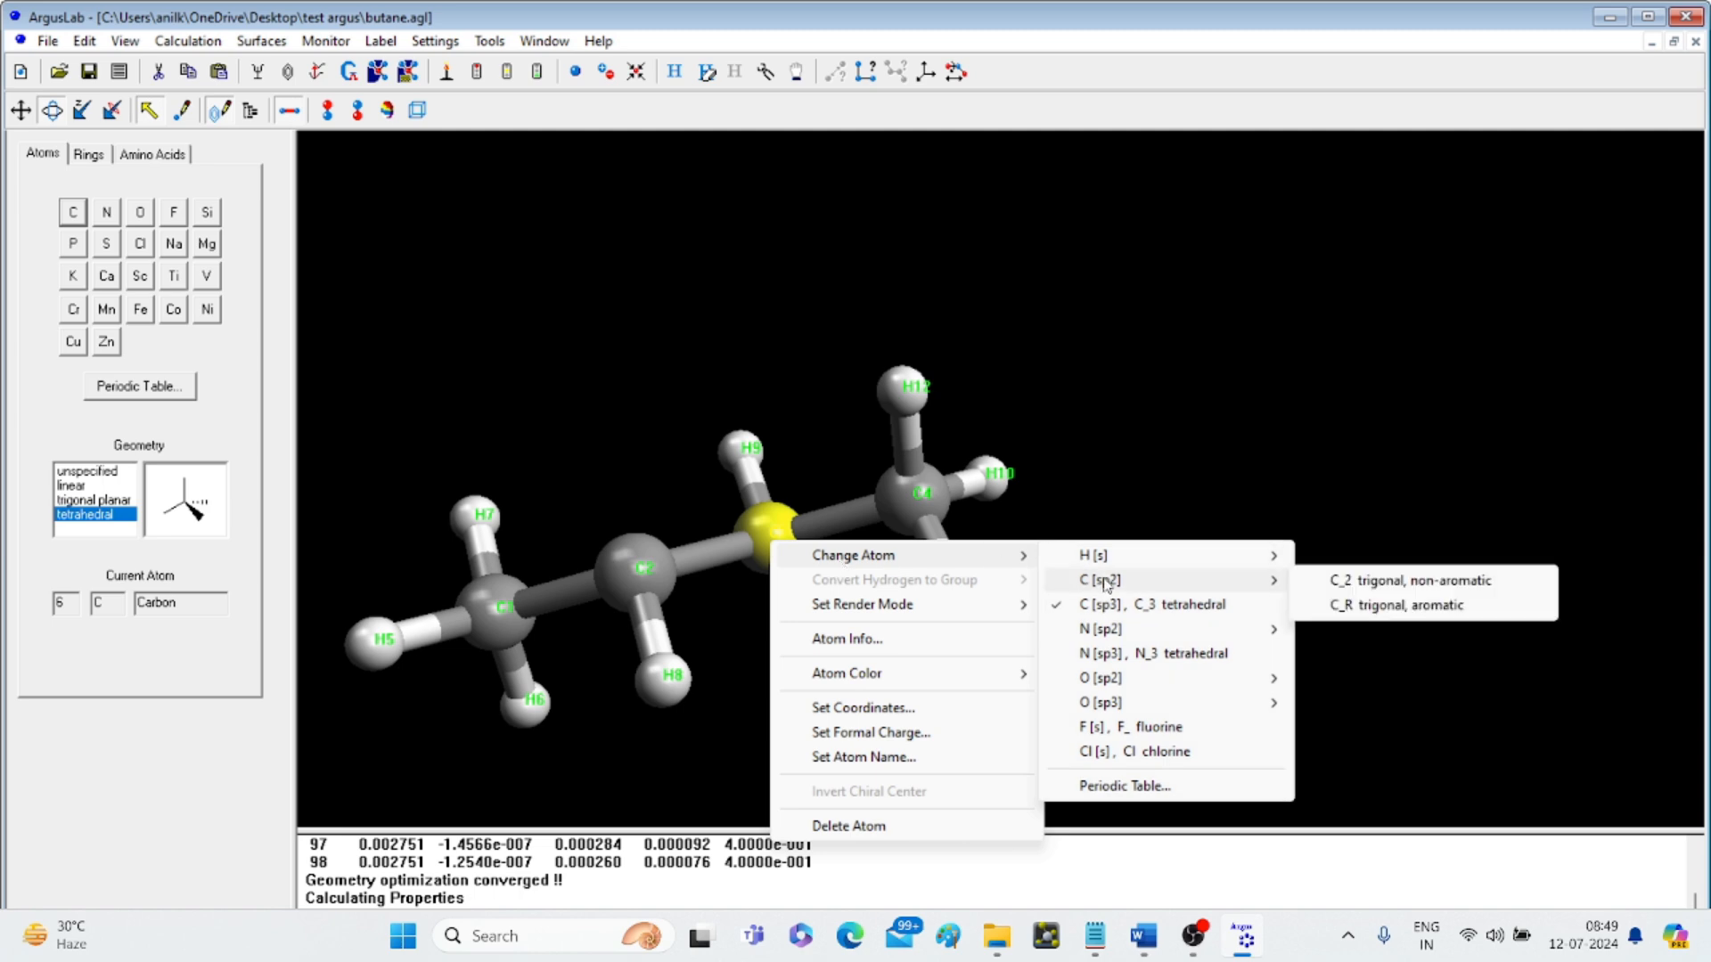
{"action": "left_click", "coordinate": [1352, 584]}
{"action": "left_click", "coordinate": [746, 611]}
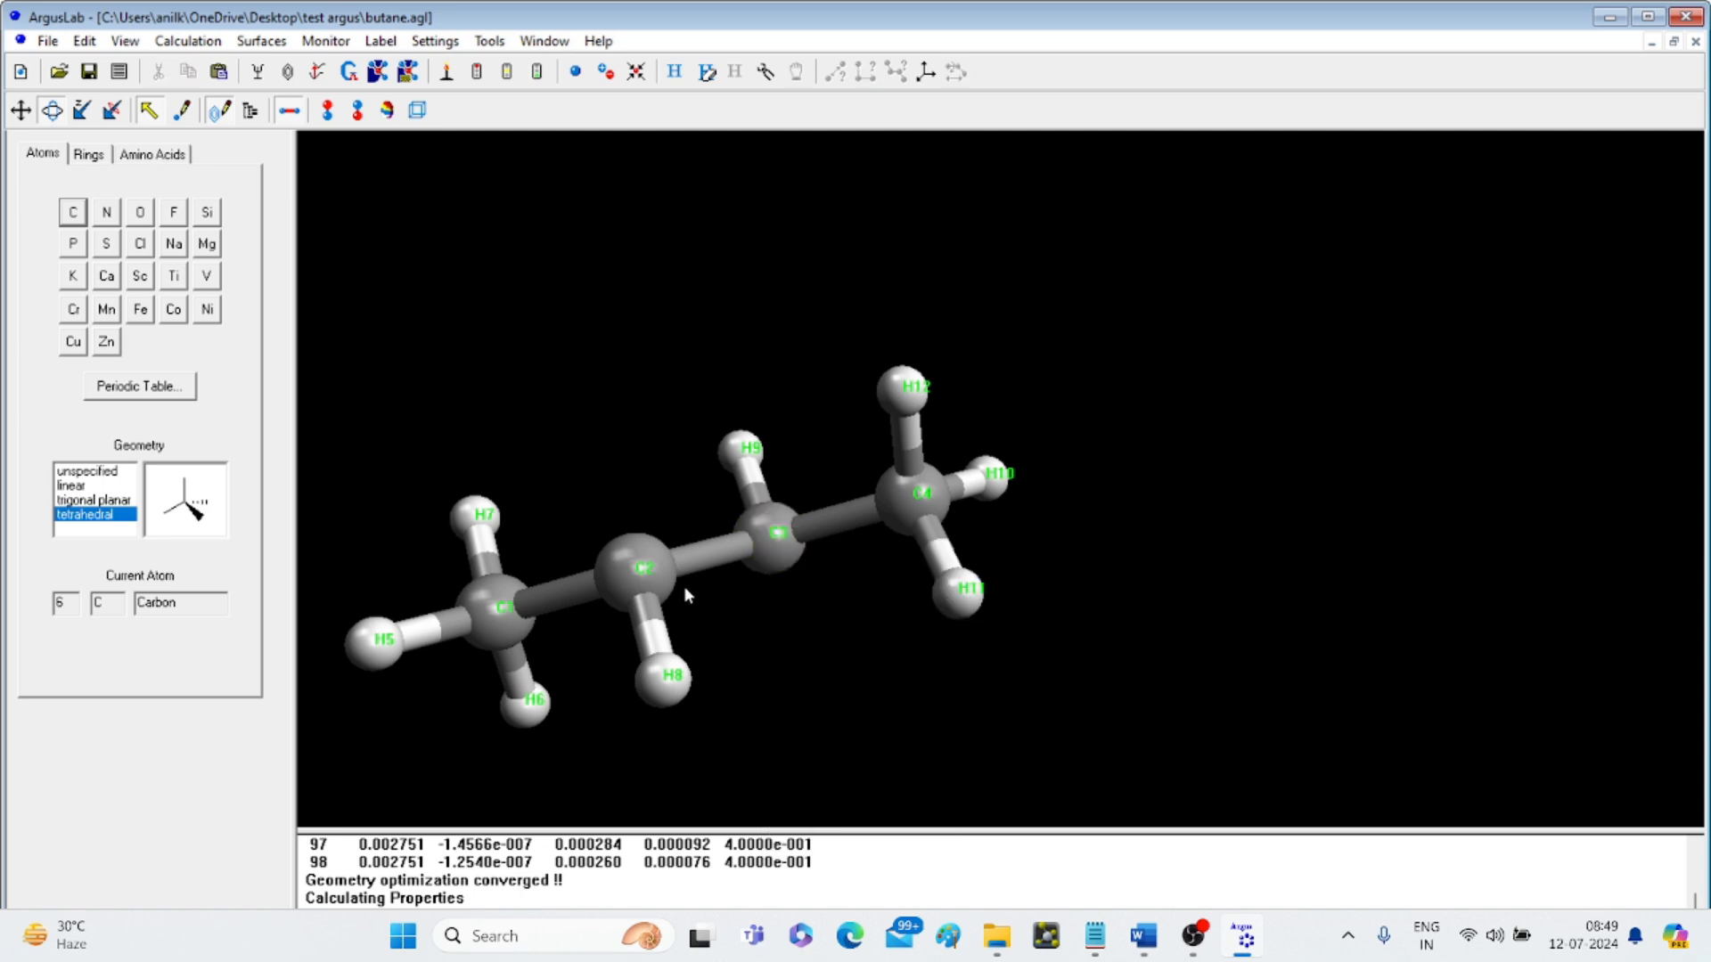
- Change the C2–C3 bond to a double bond
{"action": "left_click", "coordinate": [655, 575]}
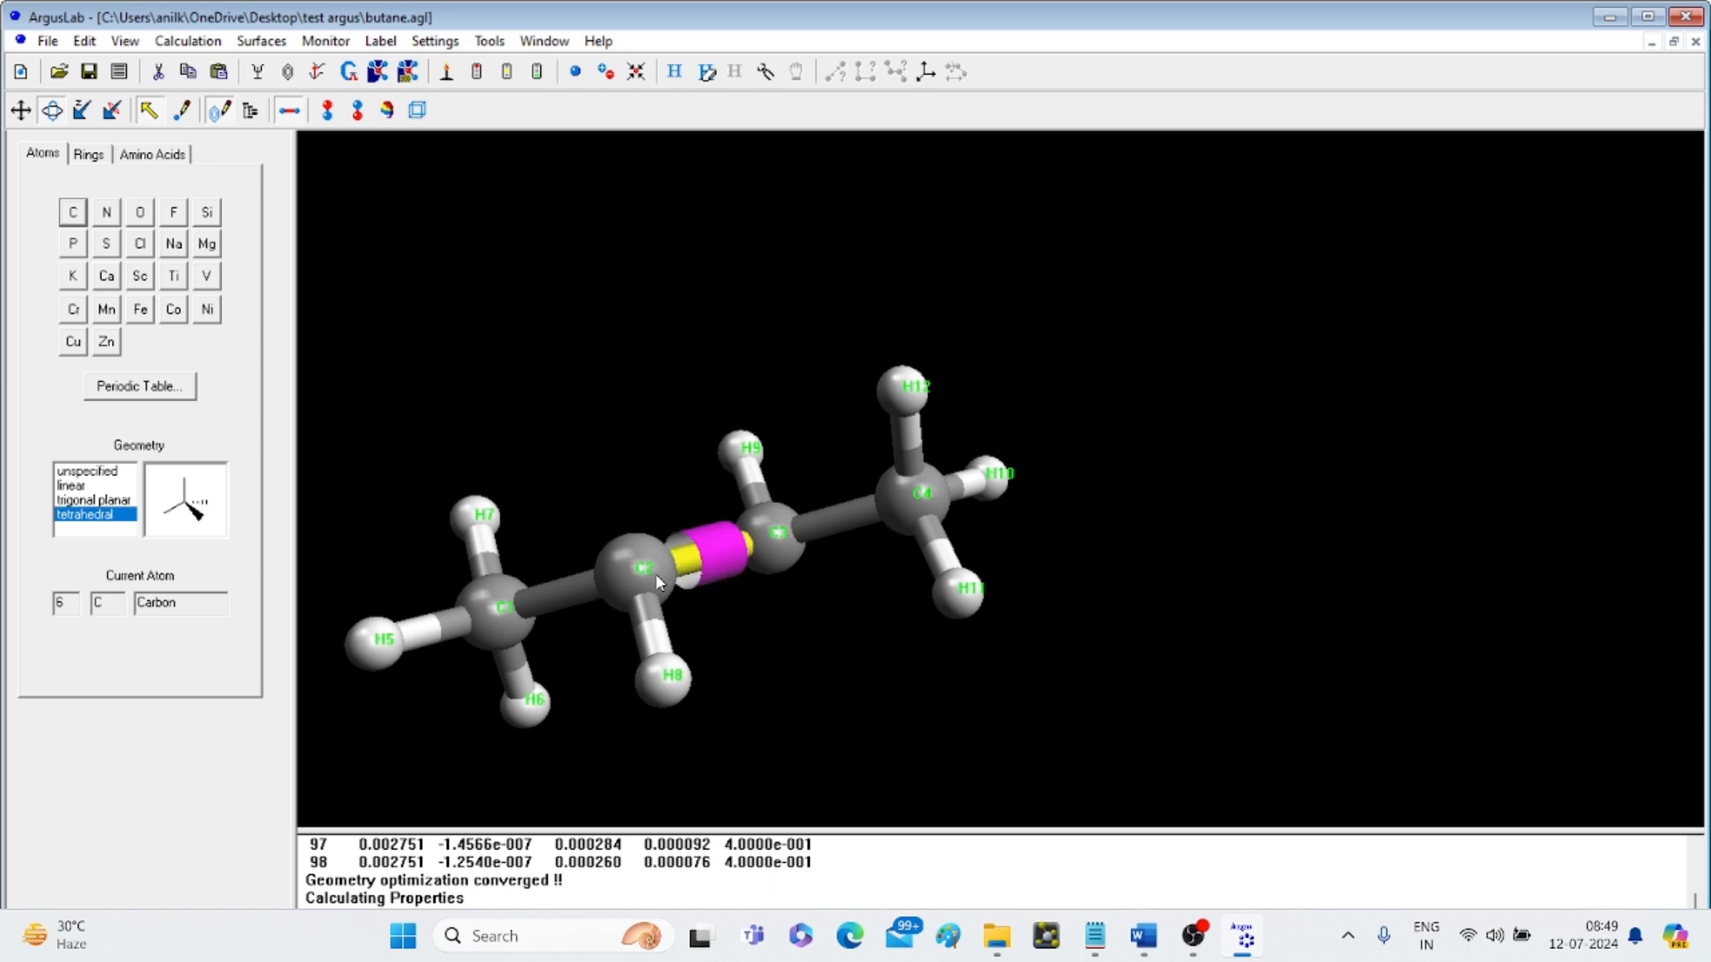
{"action": "right_click", "coordinate": [716, 561]}
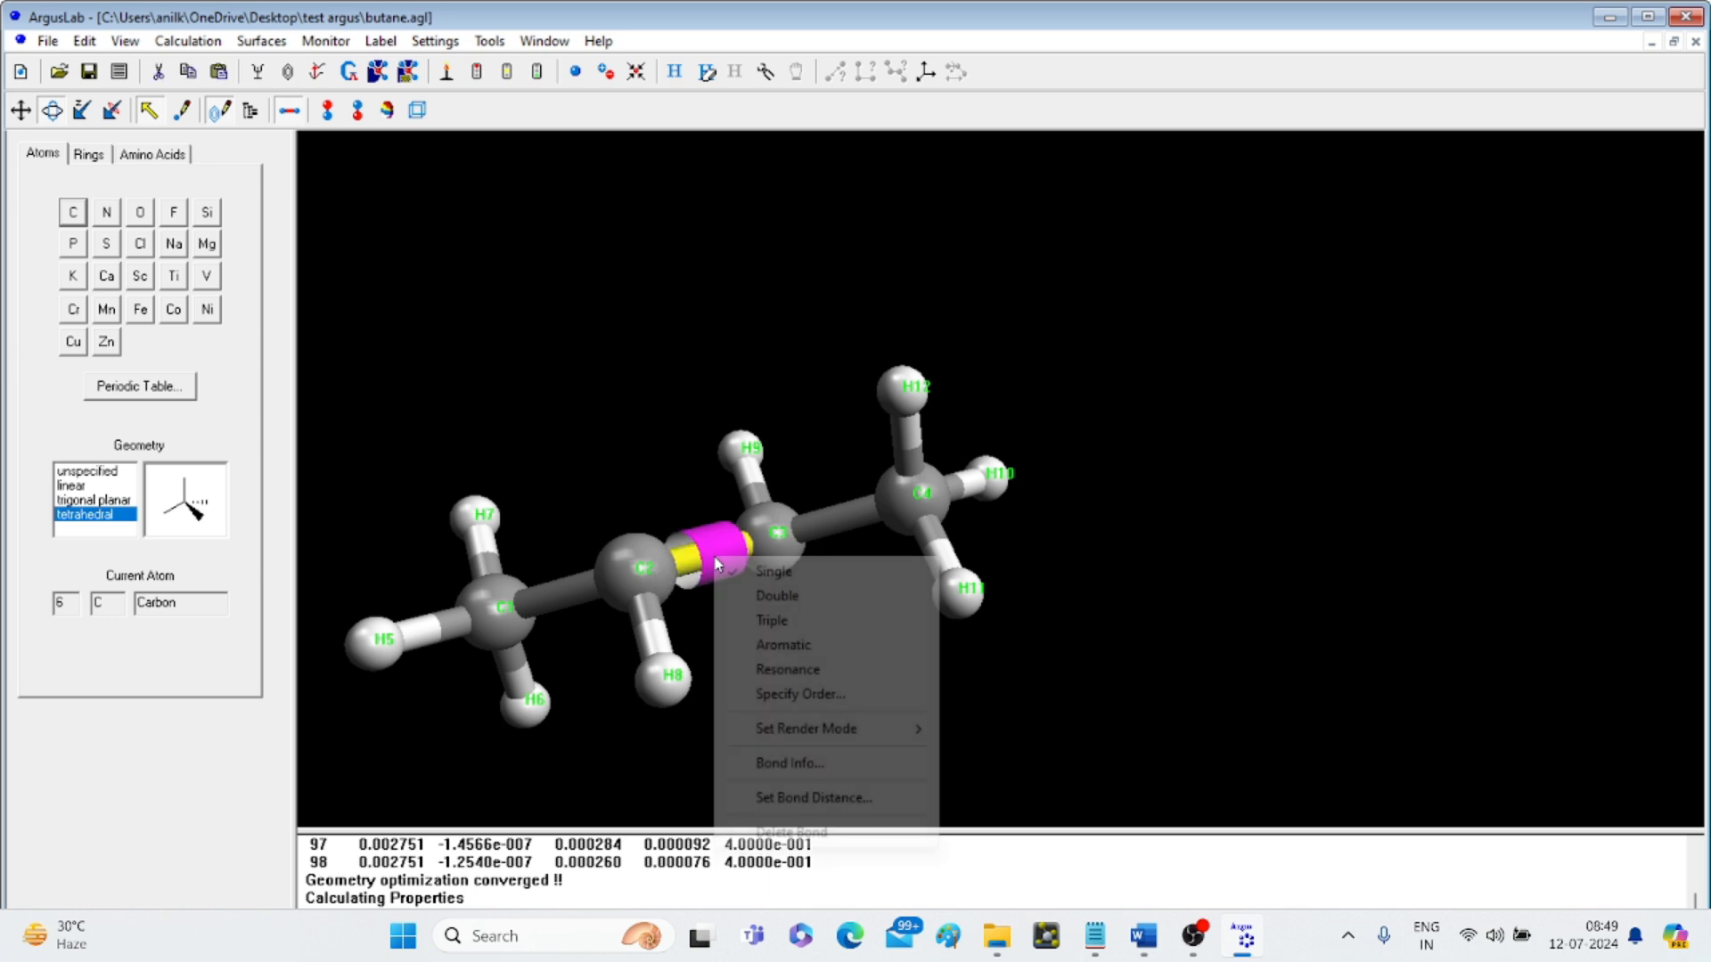
{"action": "left_click", "coordinate": [777, 597]}
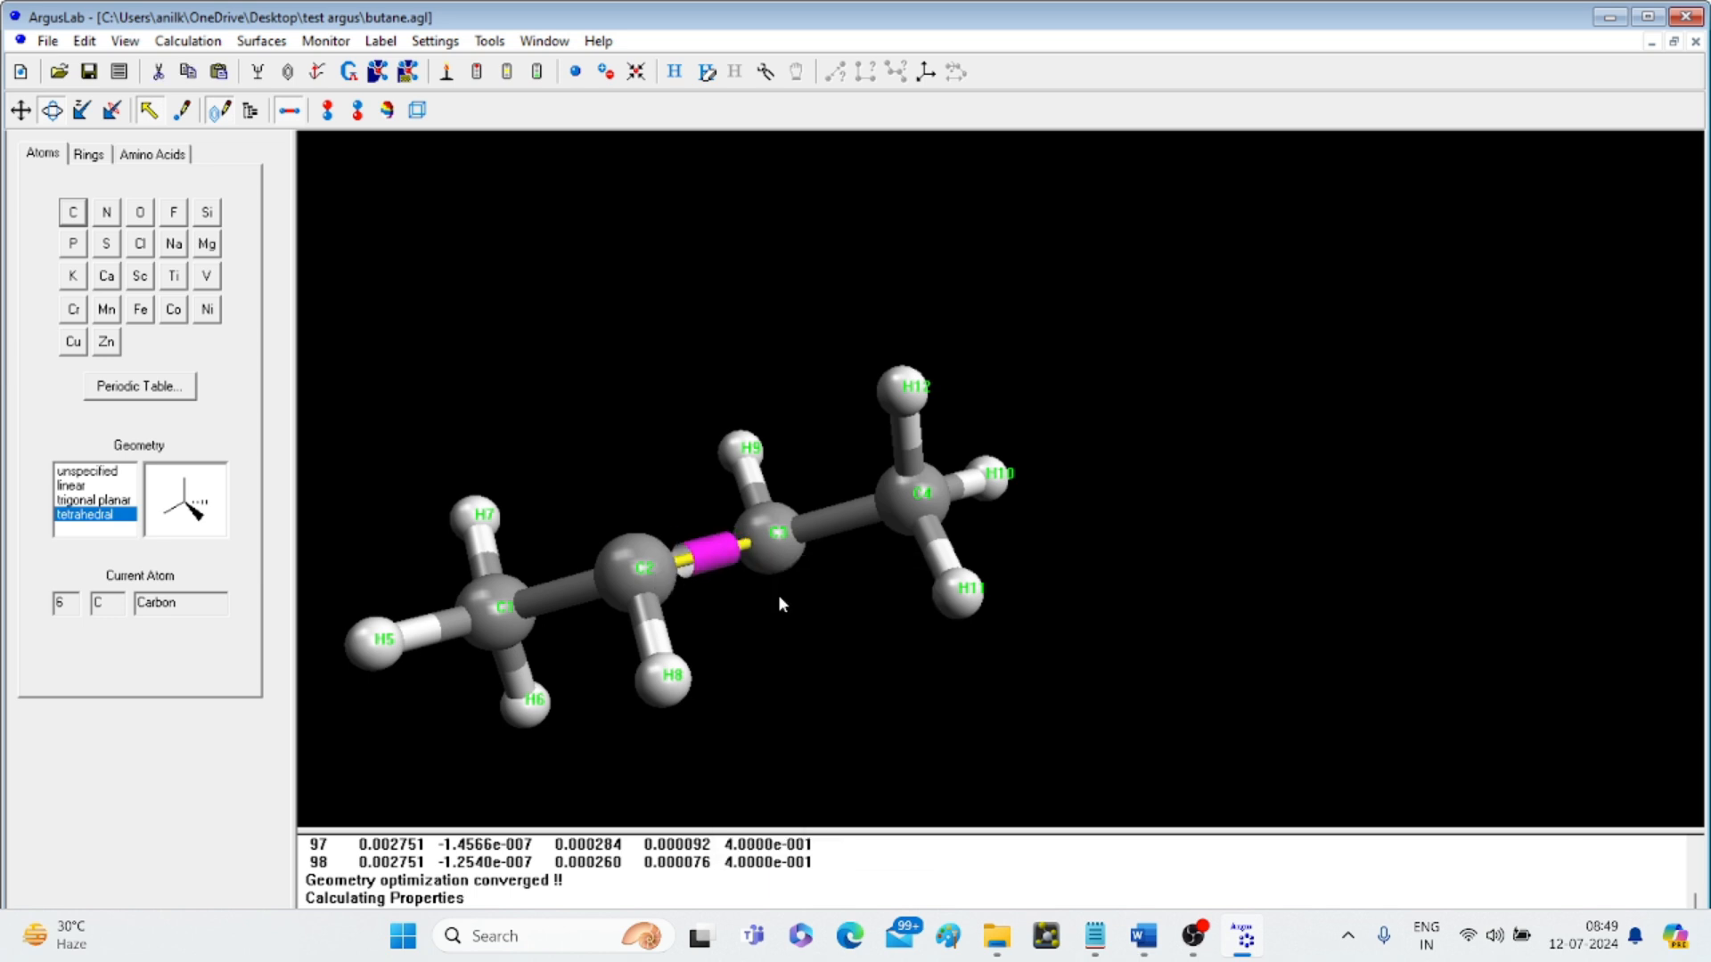
{"action": "left_click", "coordinate": [613, 562]}
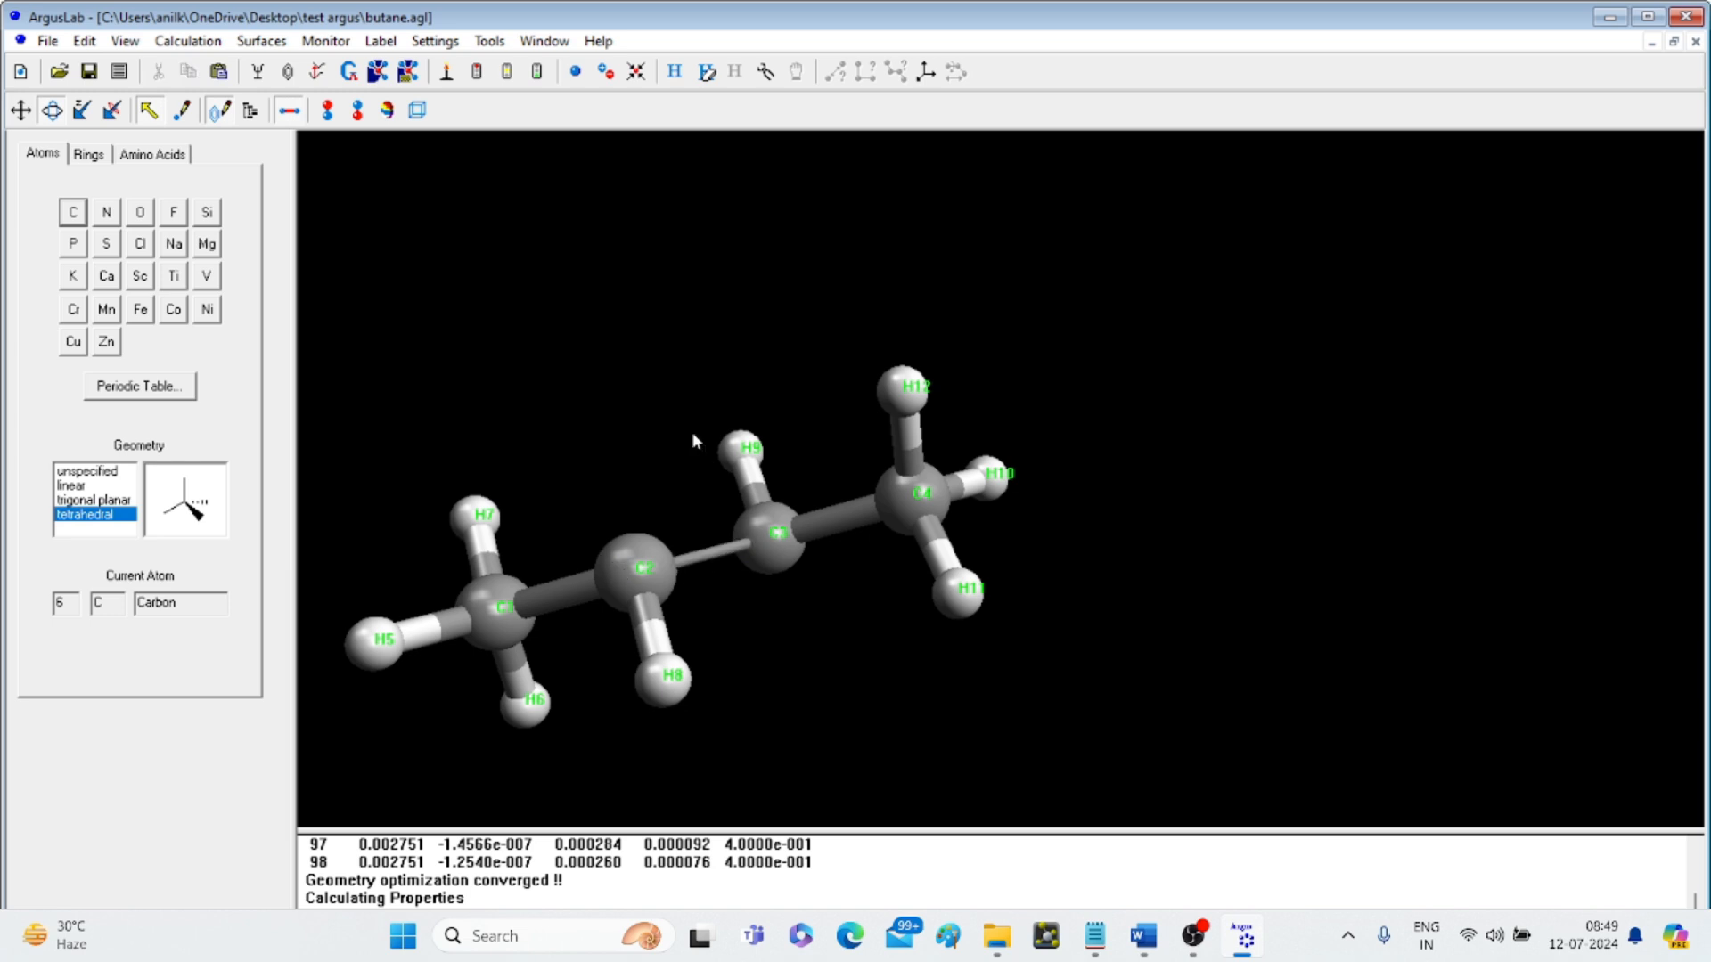
- Retype carbon C2 as a trigonal sp2 carbon
{"action": "left_click_drag", "start_coordinate": [692, 431], "coordinate": [975, 393]}
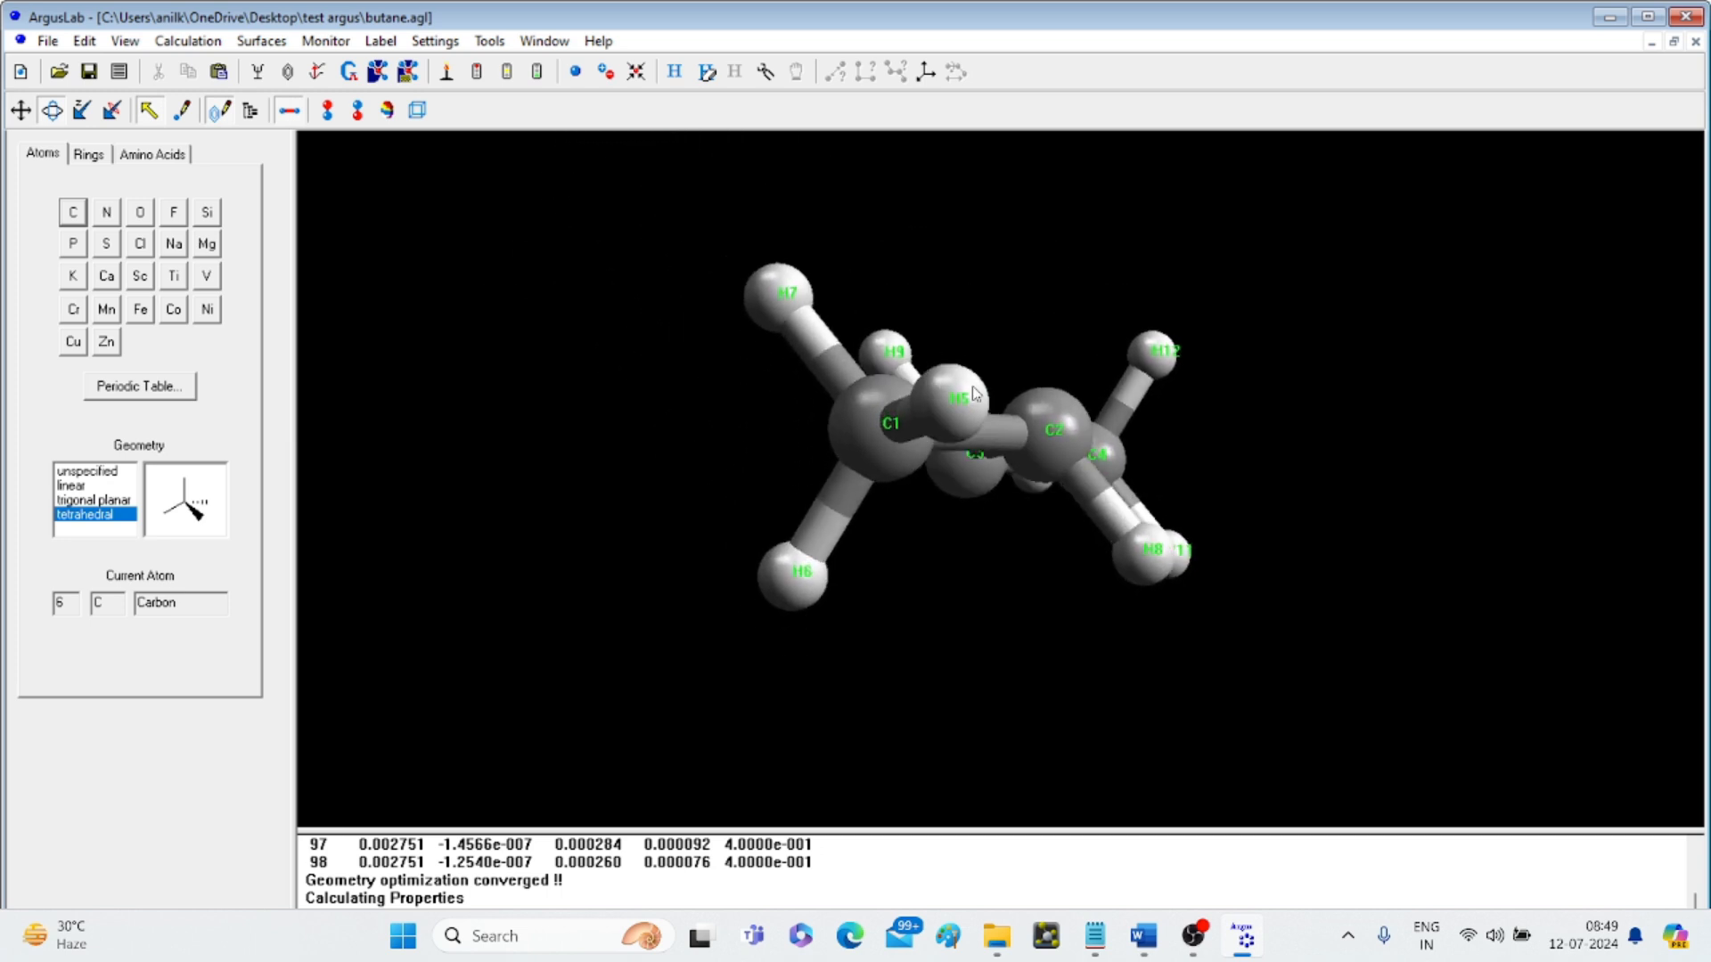
{"action": "left_click", "coordinate": [1053, 453]}
{"action": "right_click", "coordinate": [1053, 454]}
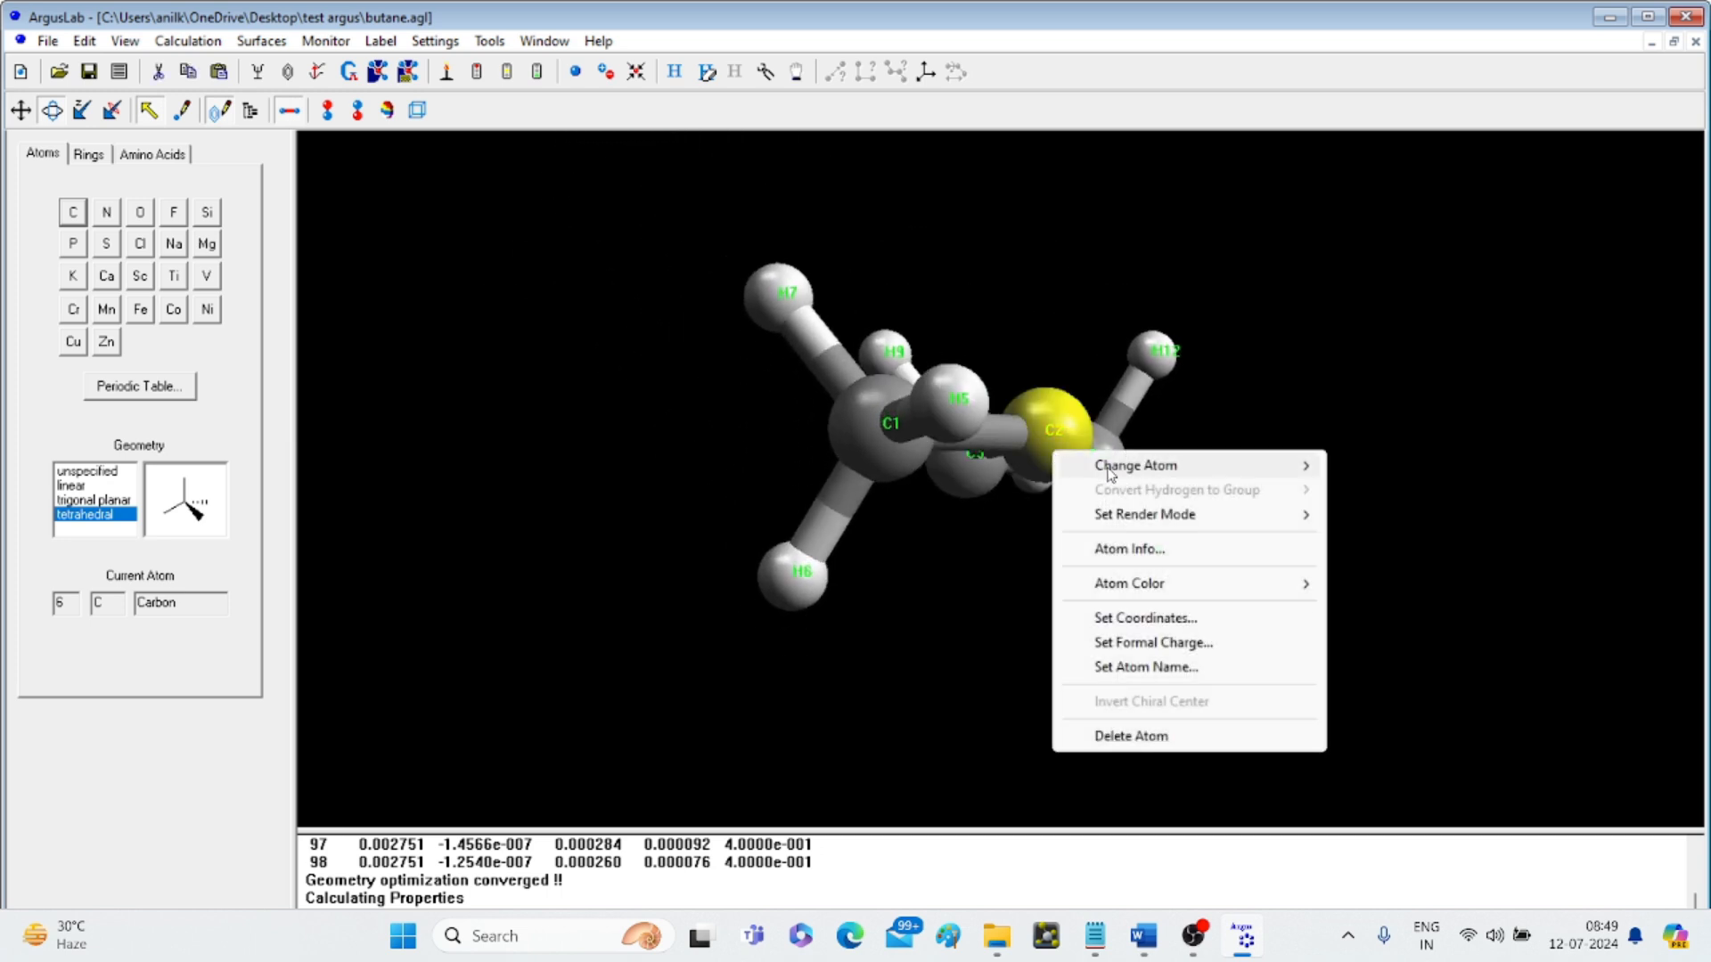
{"action": "mouse_move", "coordinate": [1149, 465]}
{"action": "mouse_move", "coordinate": [1393, 491]}
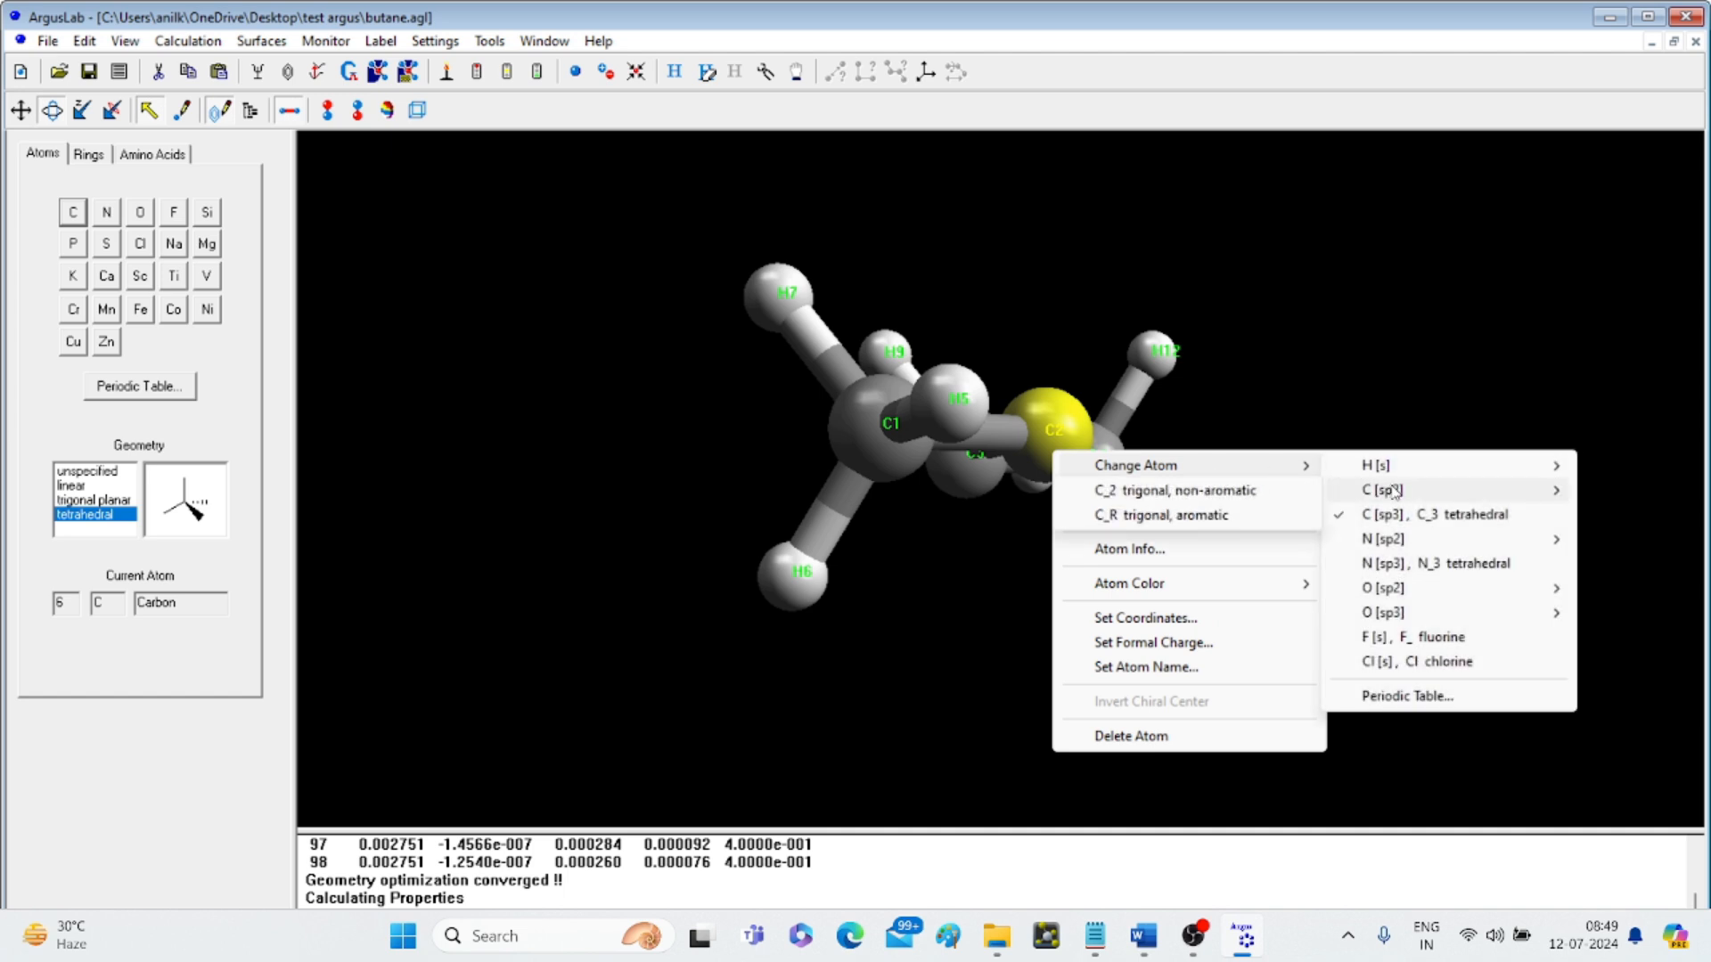
{"action": "left_click", "coordinate": [1237, 495]}
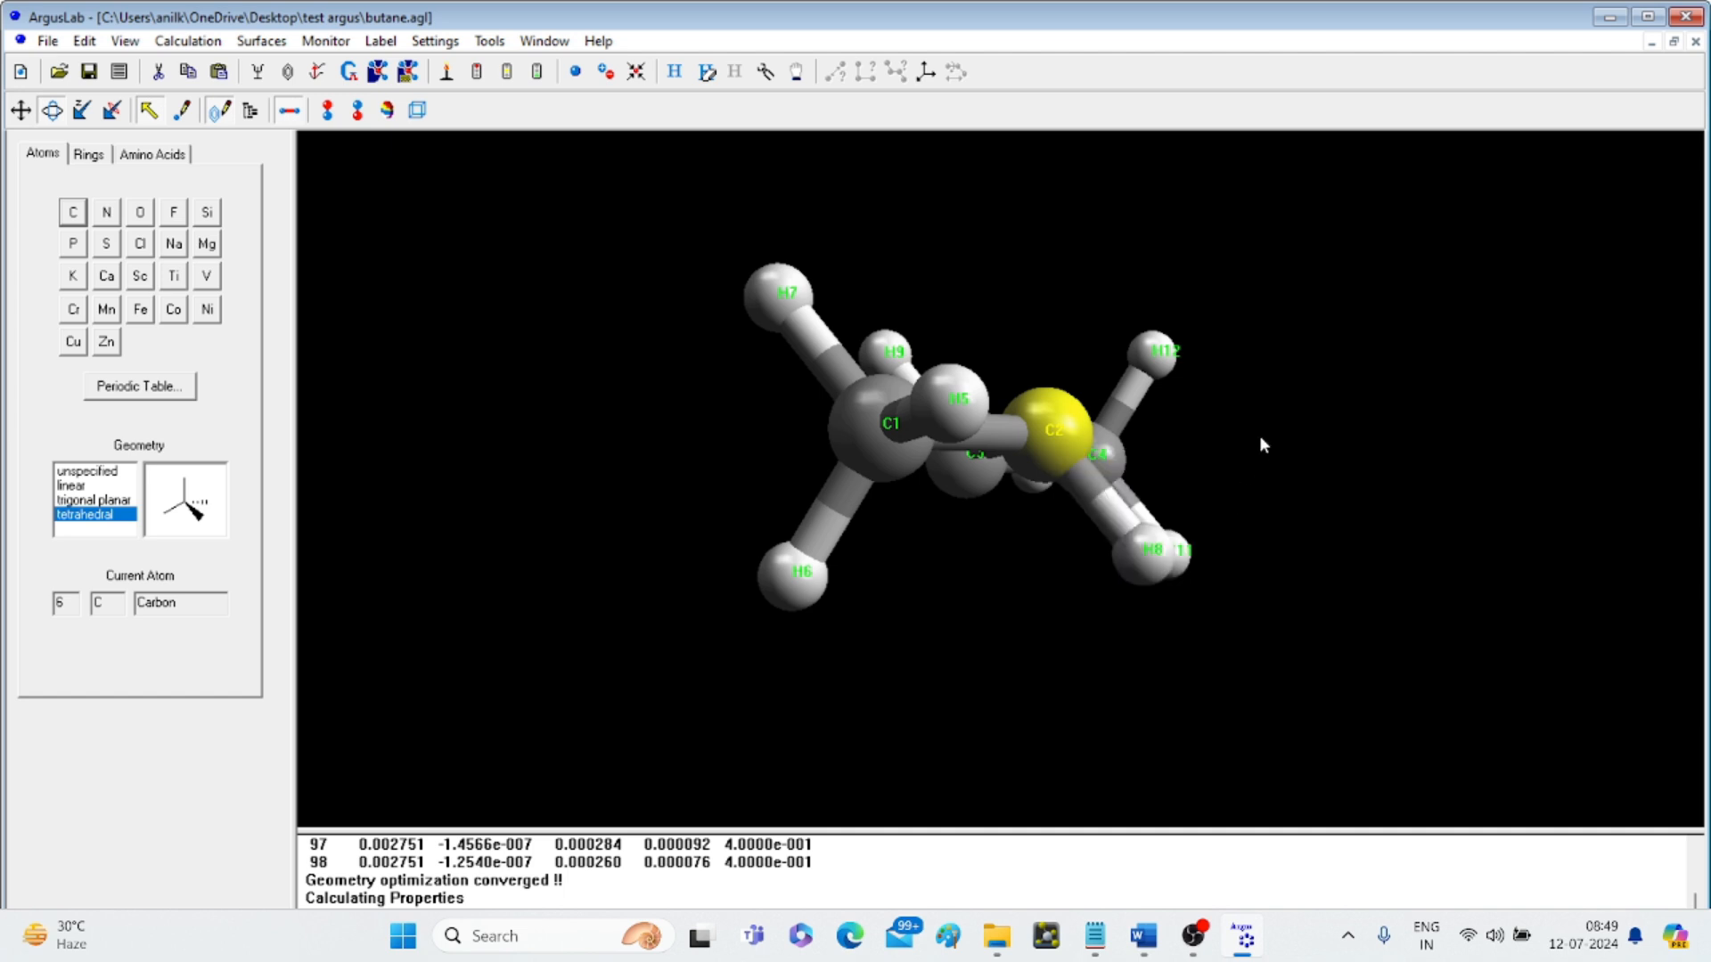
- Clean the geometry so the C2=C3 double bond is planar in trans-2-butene
{"action": "left_click_drag", "start_coordinate": [1257, 435], "coordinate": [950, 315]}
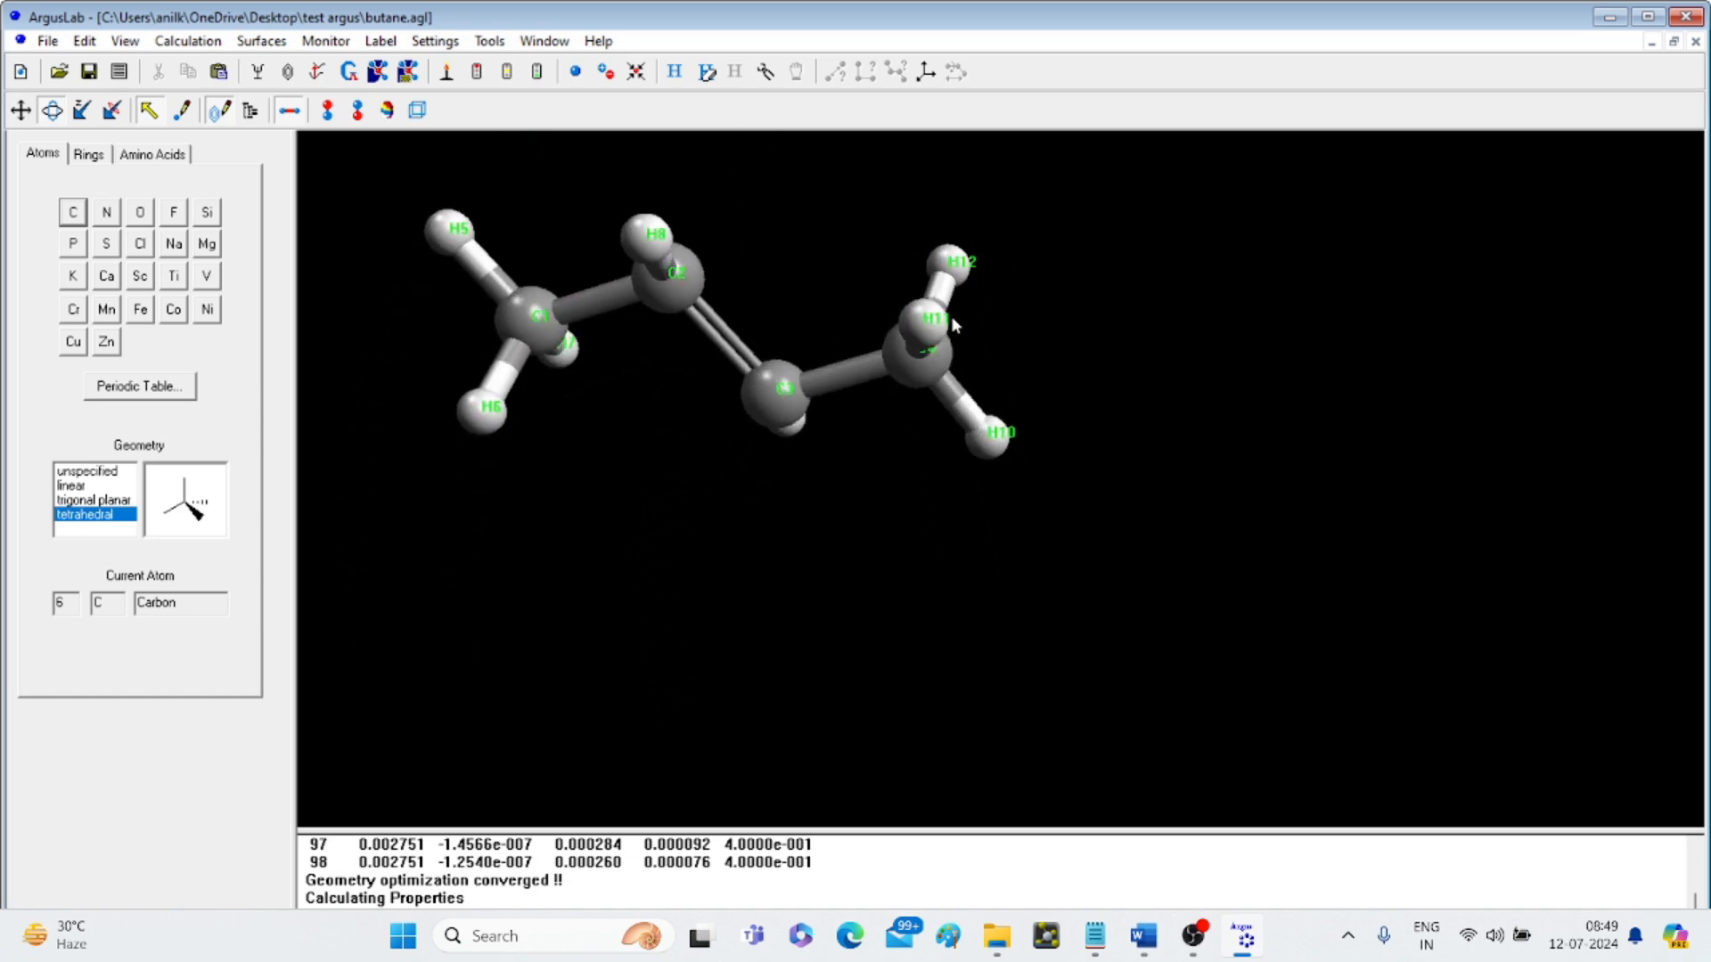
{"action": "left_click", "coordinate": [763, 73]}
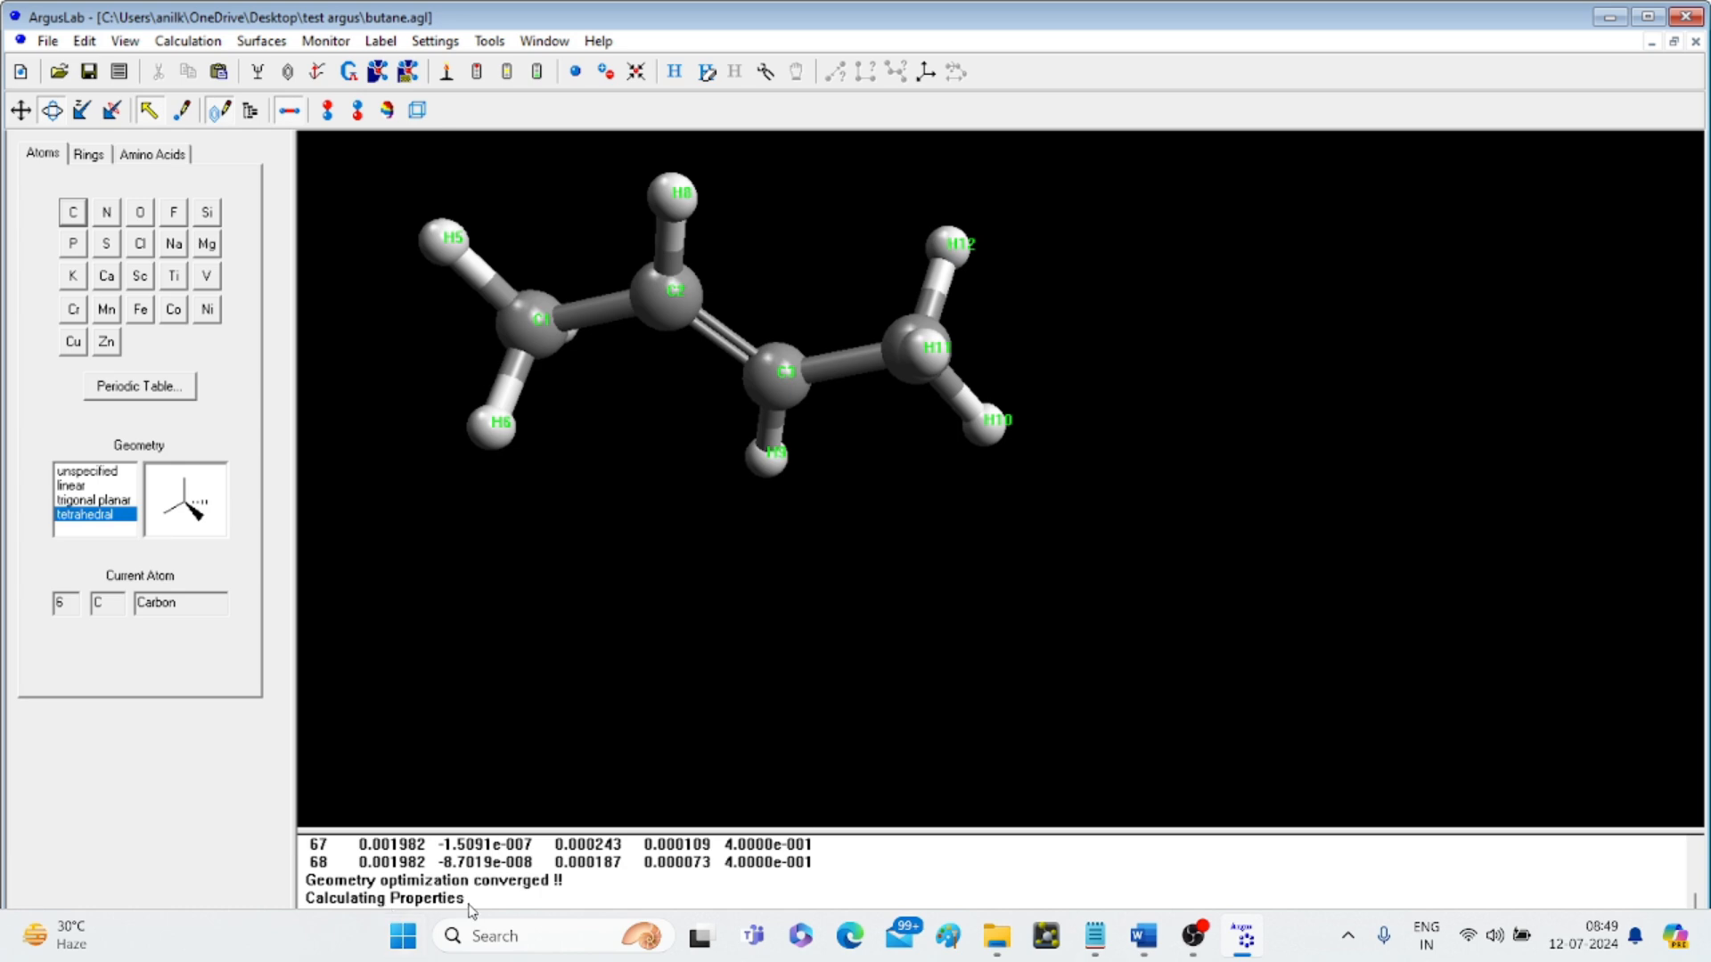
{"action": "left_click_drag", "start_coordinate": [1102, 489], "coordinate": [1014, 726]}
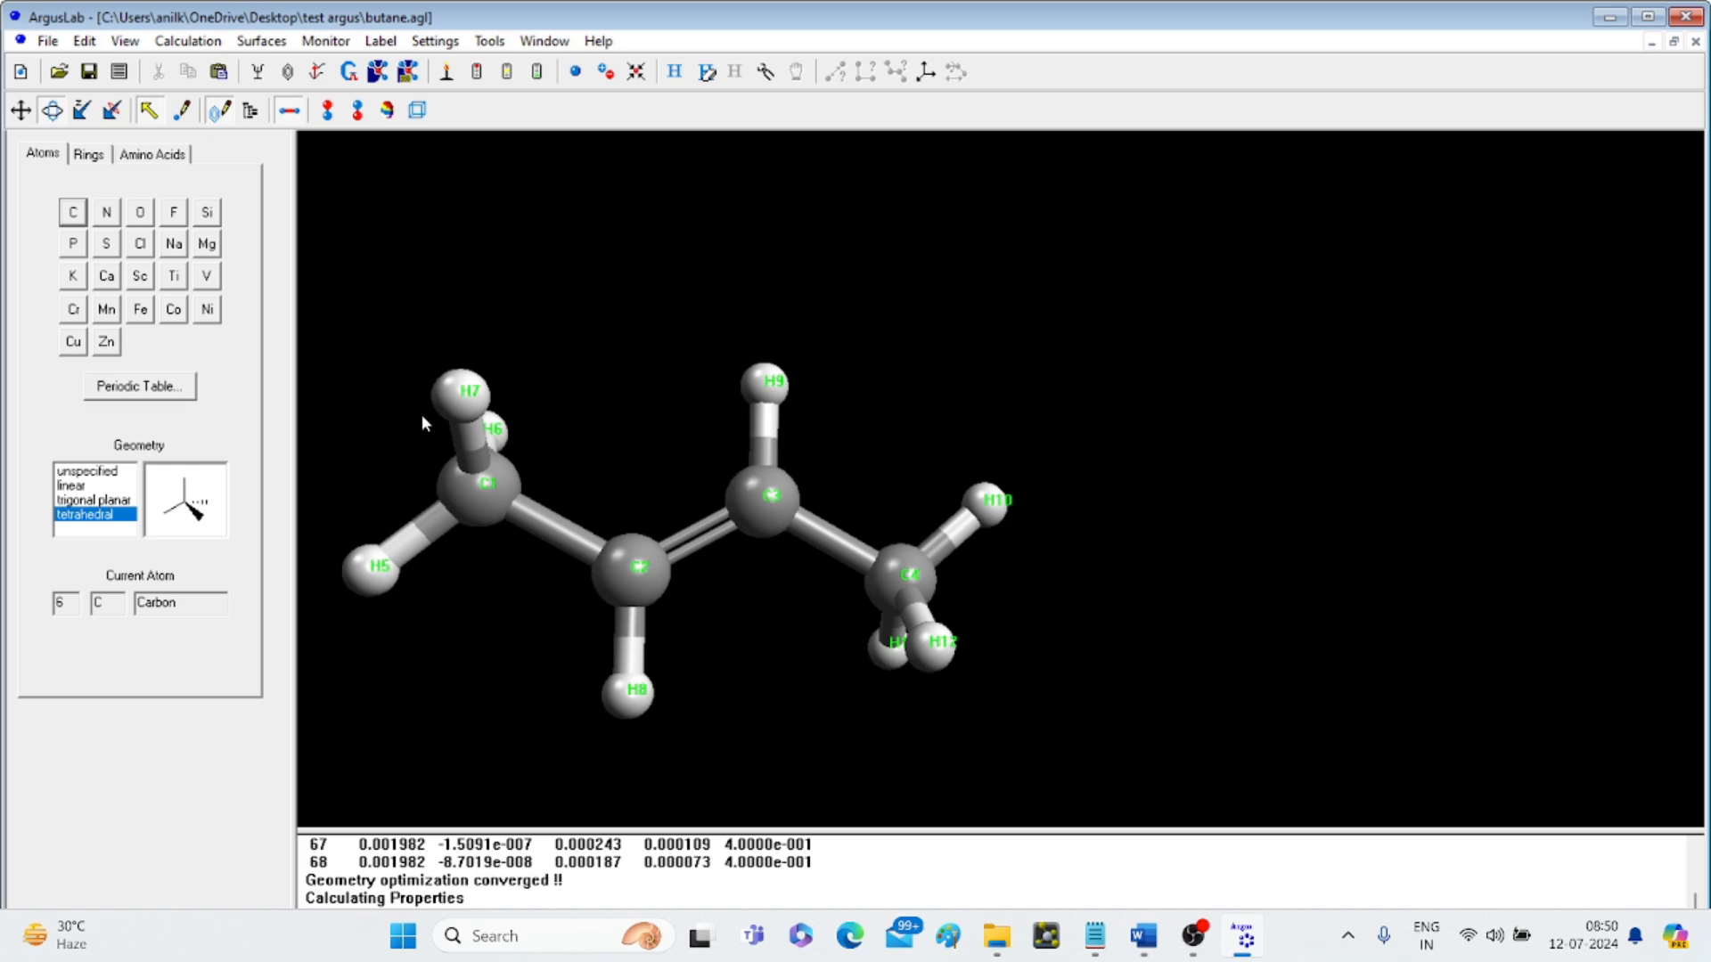
{"action": "left_click", "coordinate": [194, 43]}
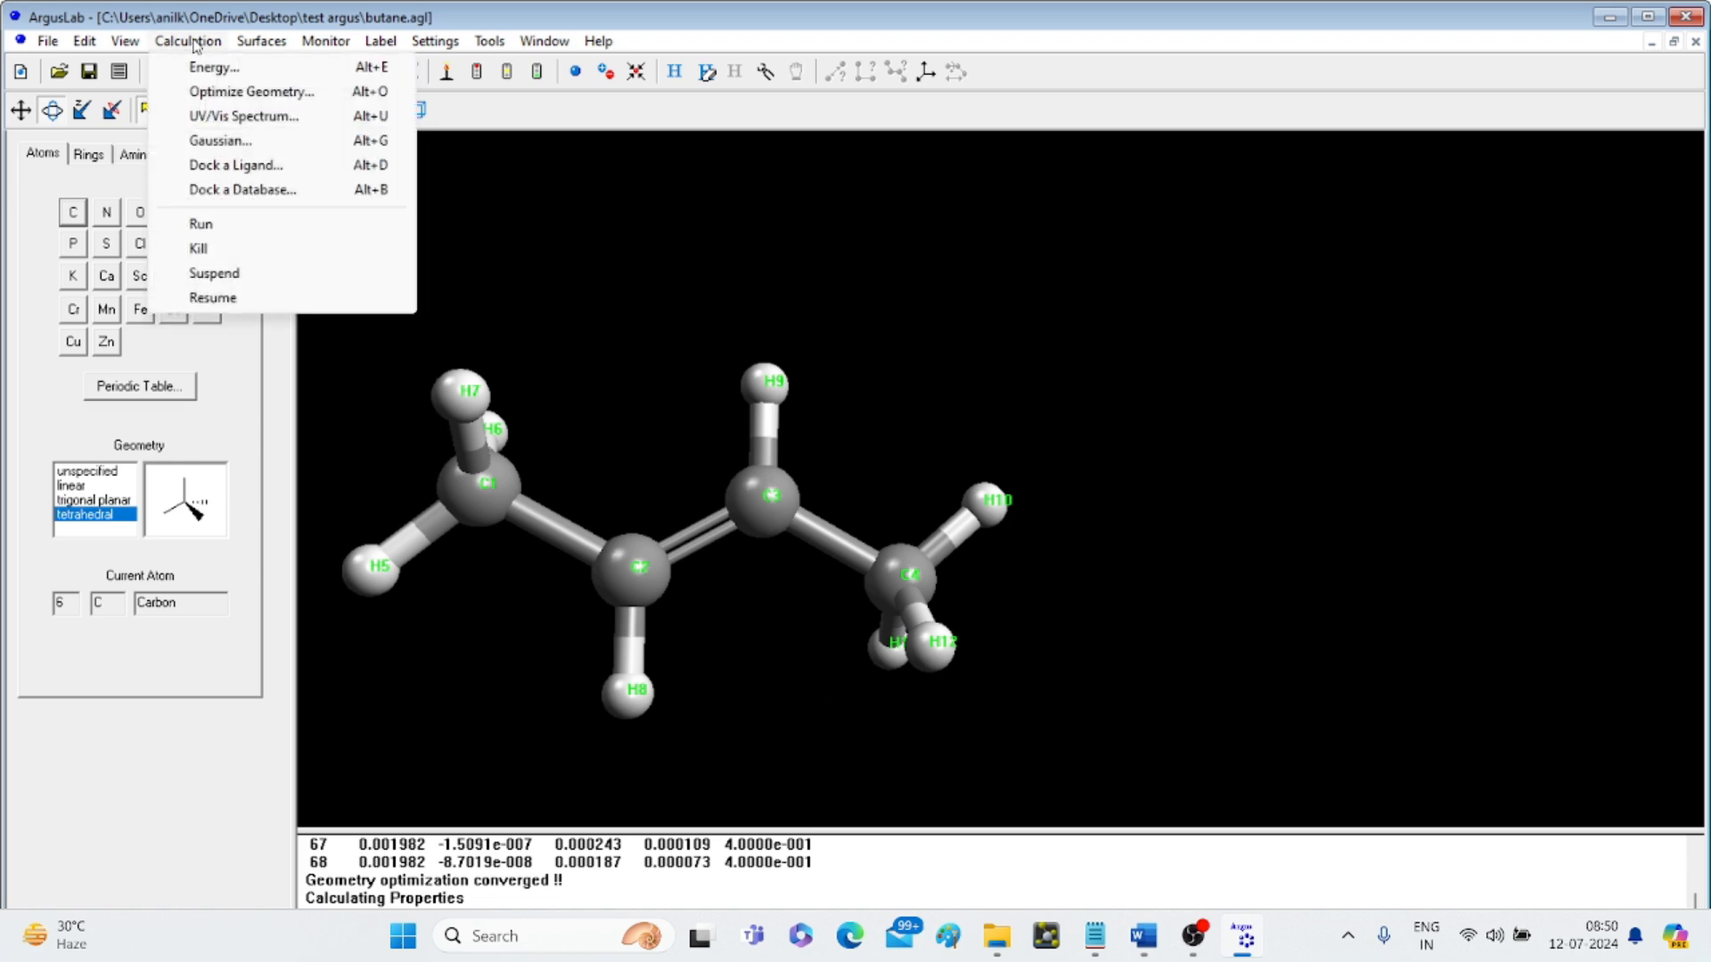
- Run an AM1 geometry optimization, converging after 32 steps at energy -22.865055
{"action": "left_click", "coordinate": [246, 93]}
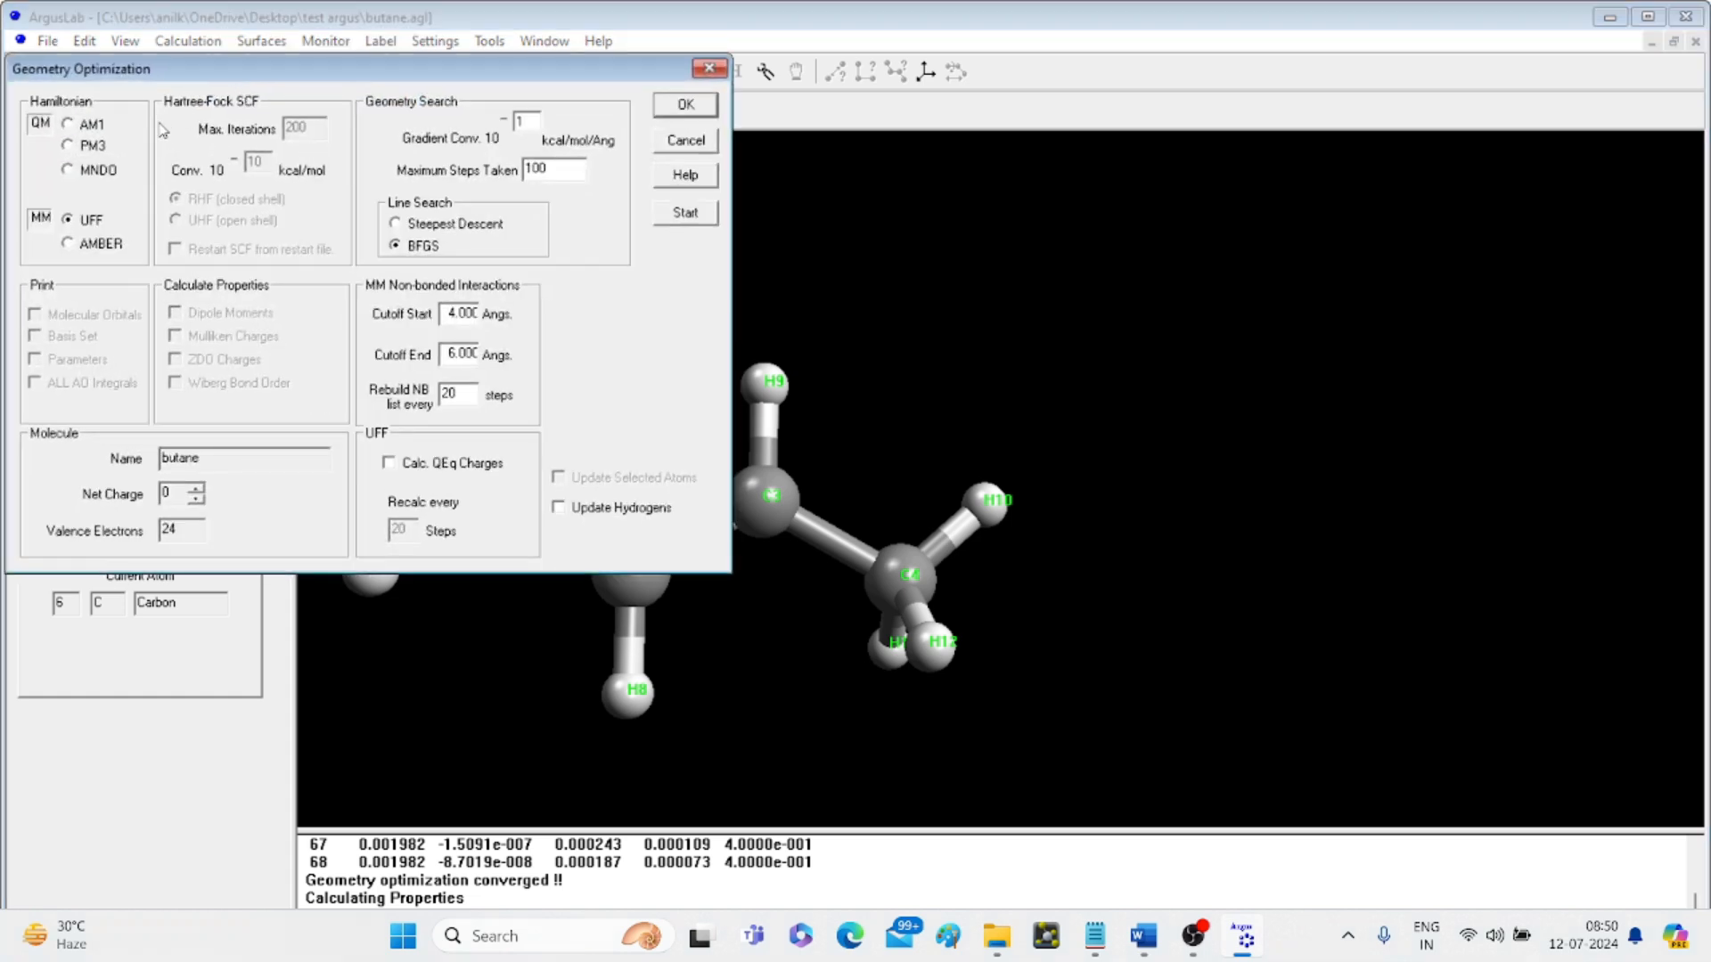
{"action": "left_click", "coordinate": [69, 125]}
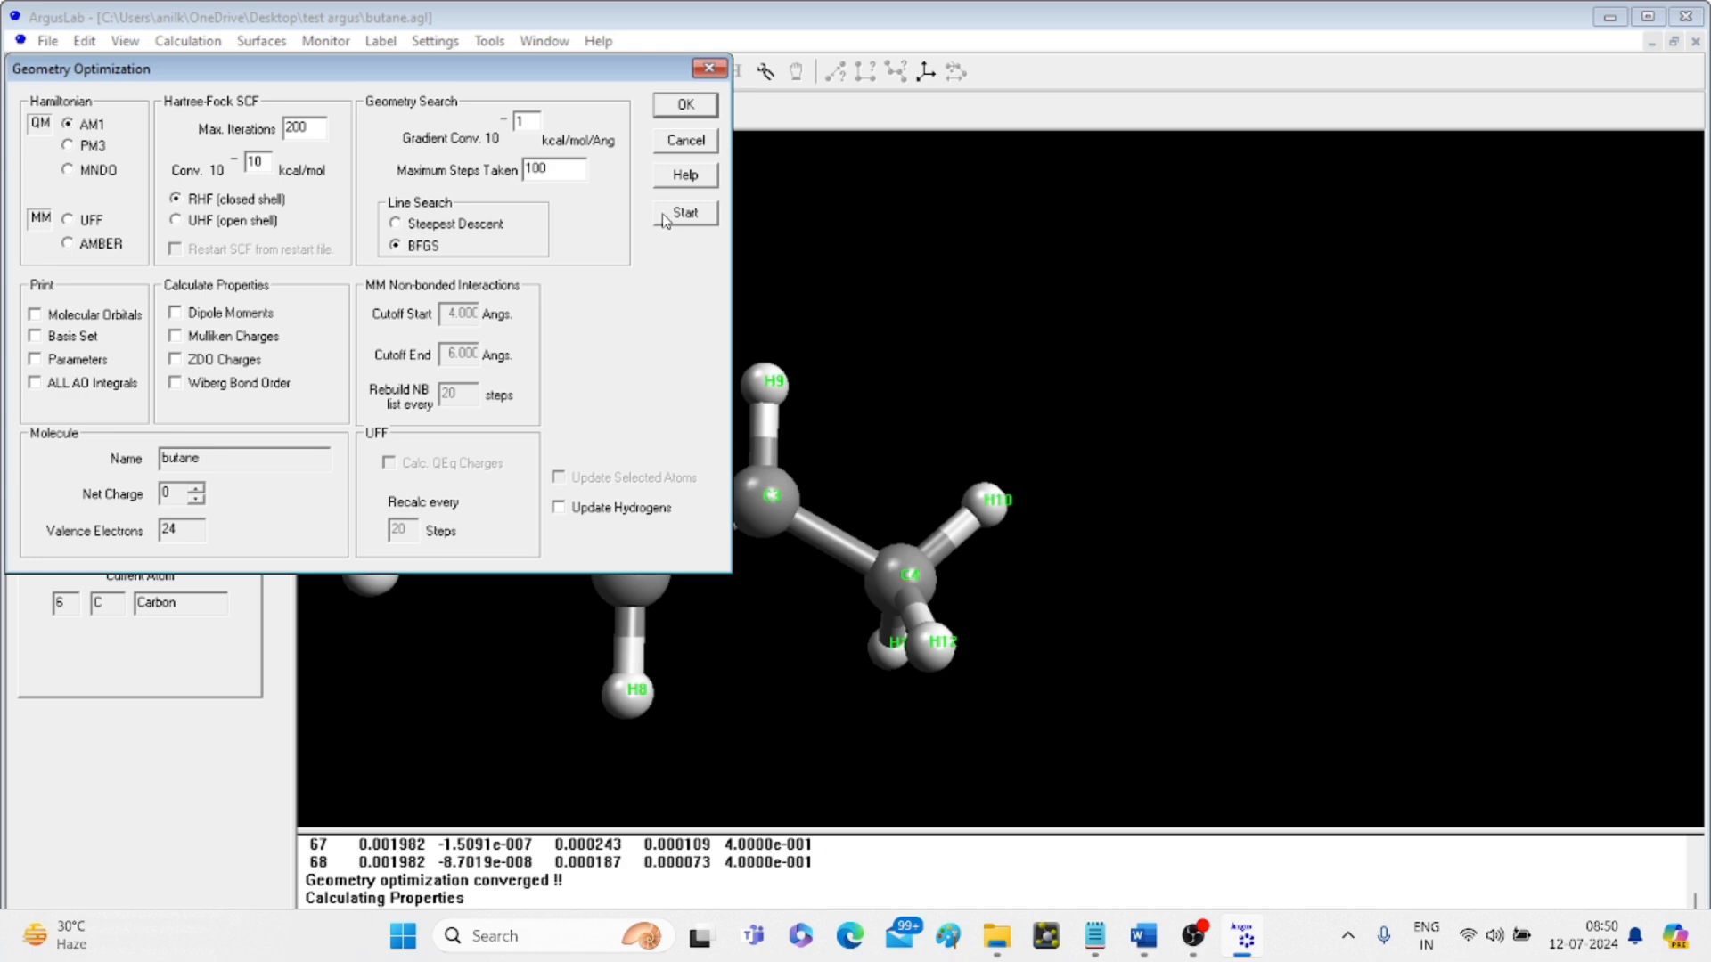
{"action": "left_click", "coordinate": [685, 215]}
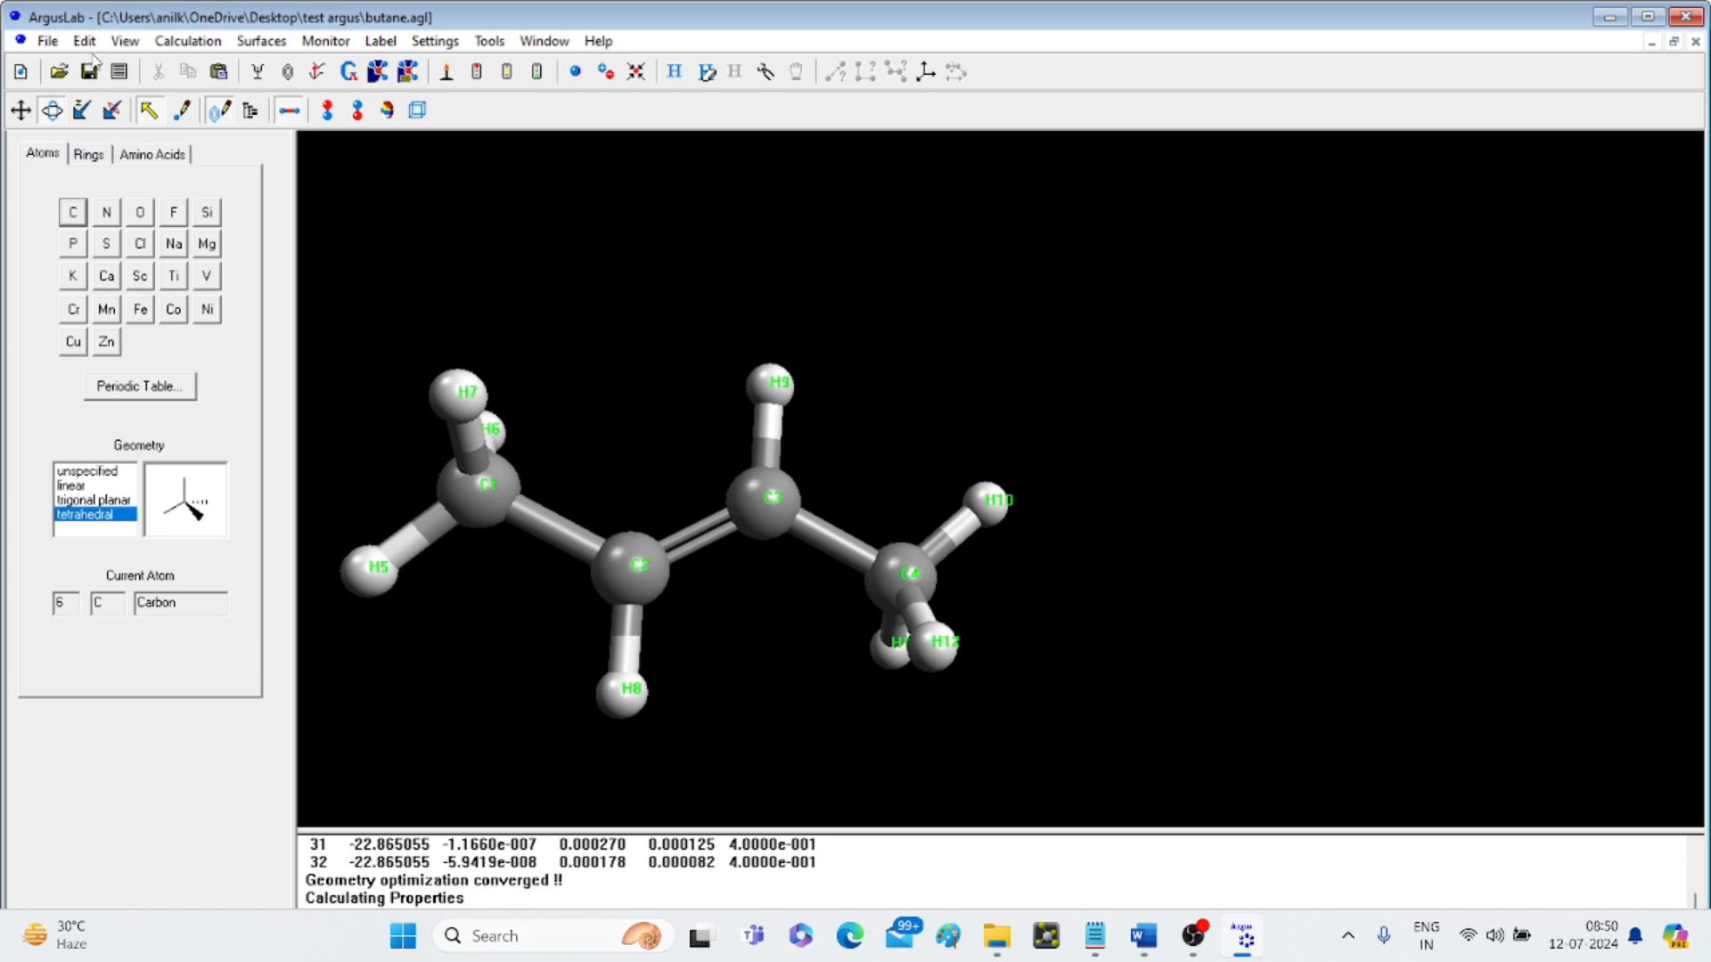
- Search butane.out in Notepad for 'Heat' and select the -1.1859 kcal/mol heat of formation
{"action": "left_click", "coordinate": [121, 75]}
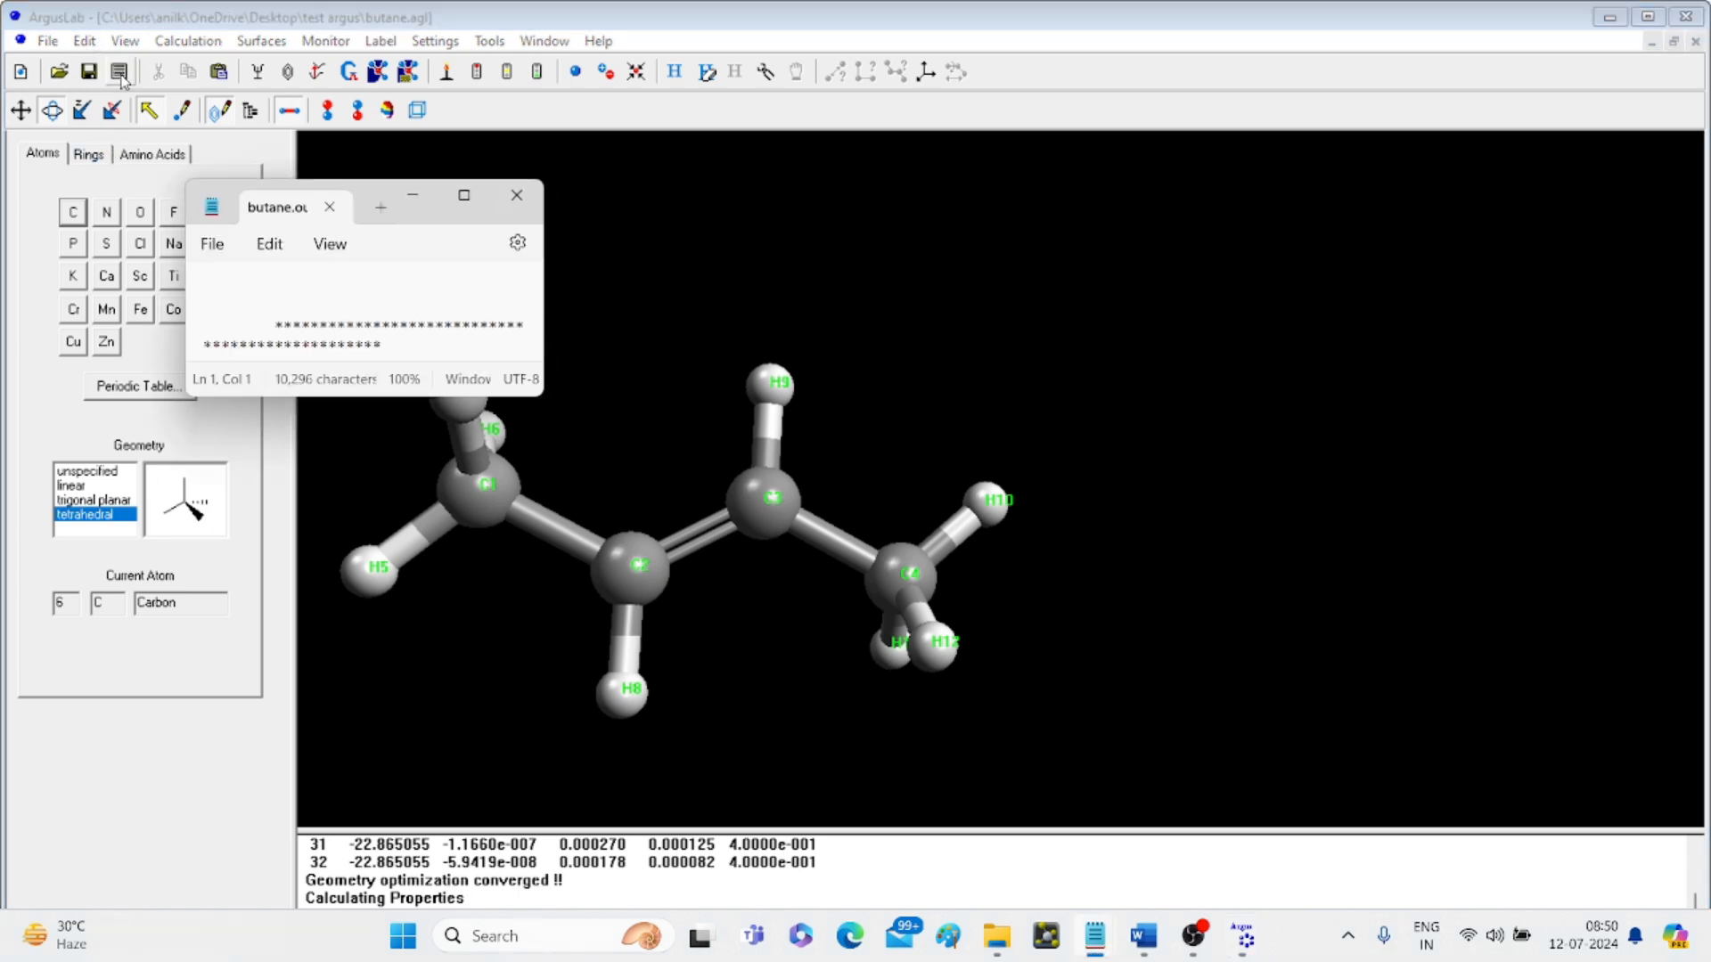
{"action": "left_click", "coordinate": [463, 196]}
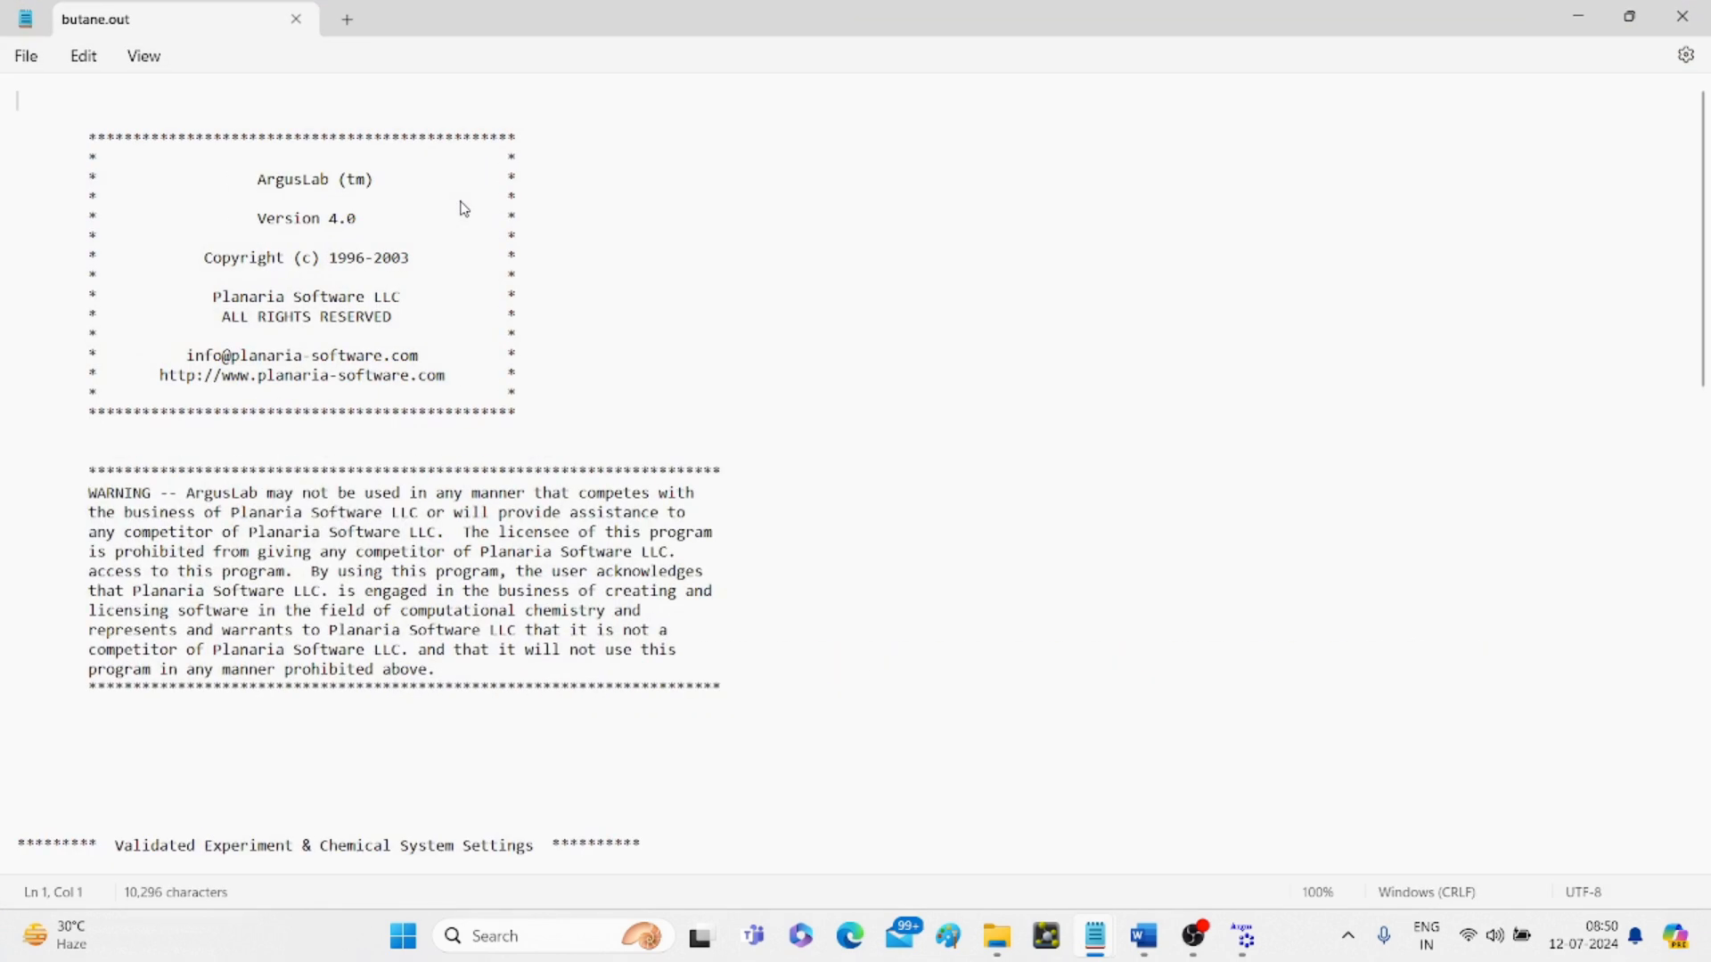
{"action": "key", "text": "ctrl+f"}
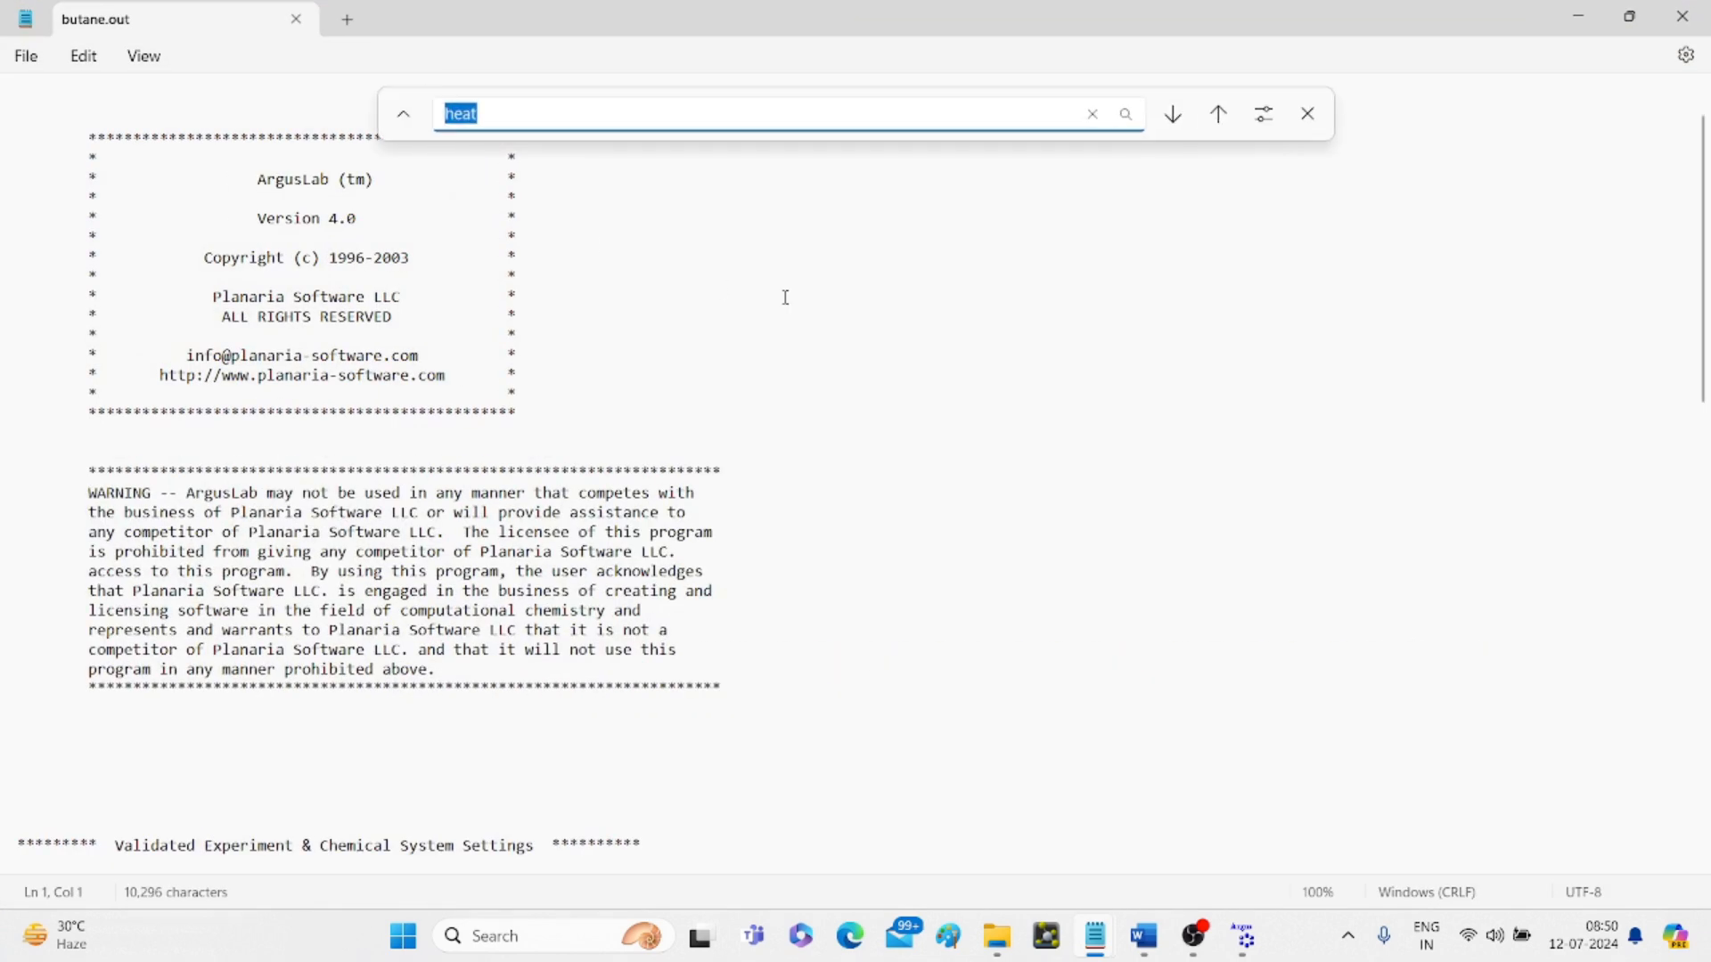
{"action": "type", "text": "H"}
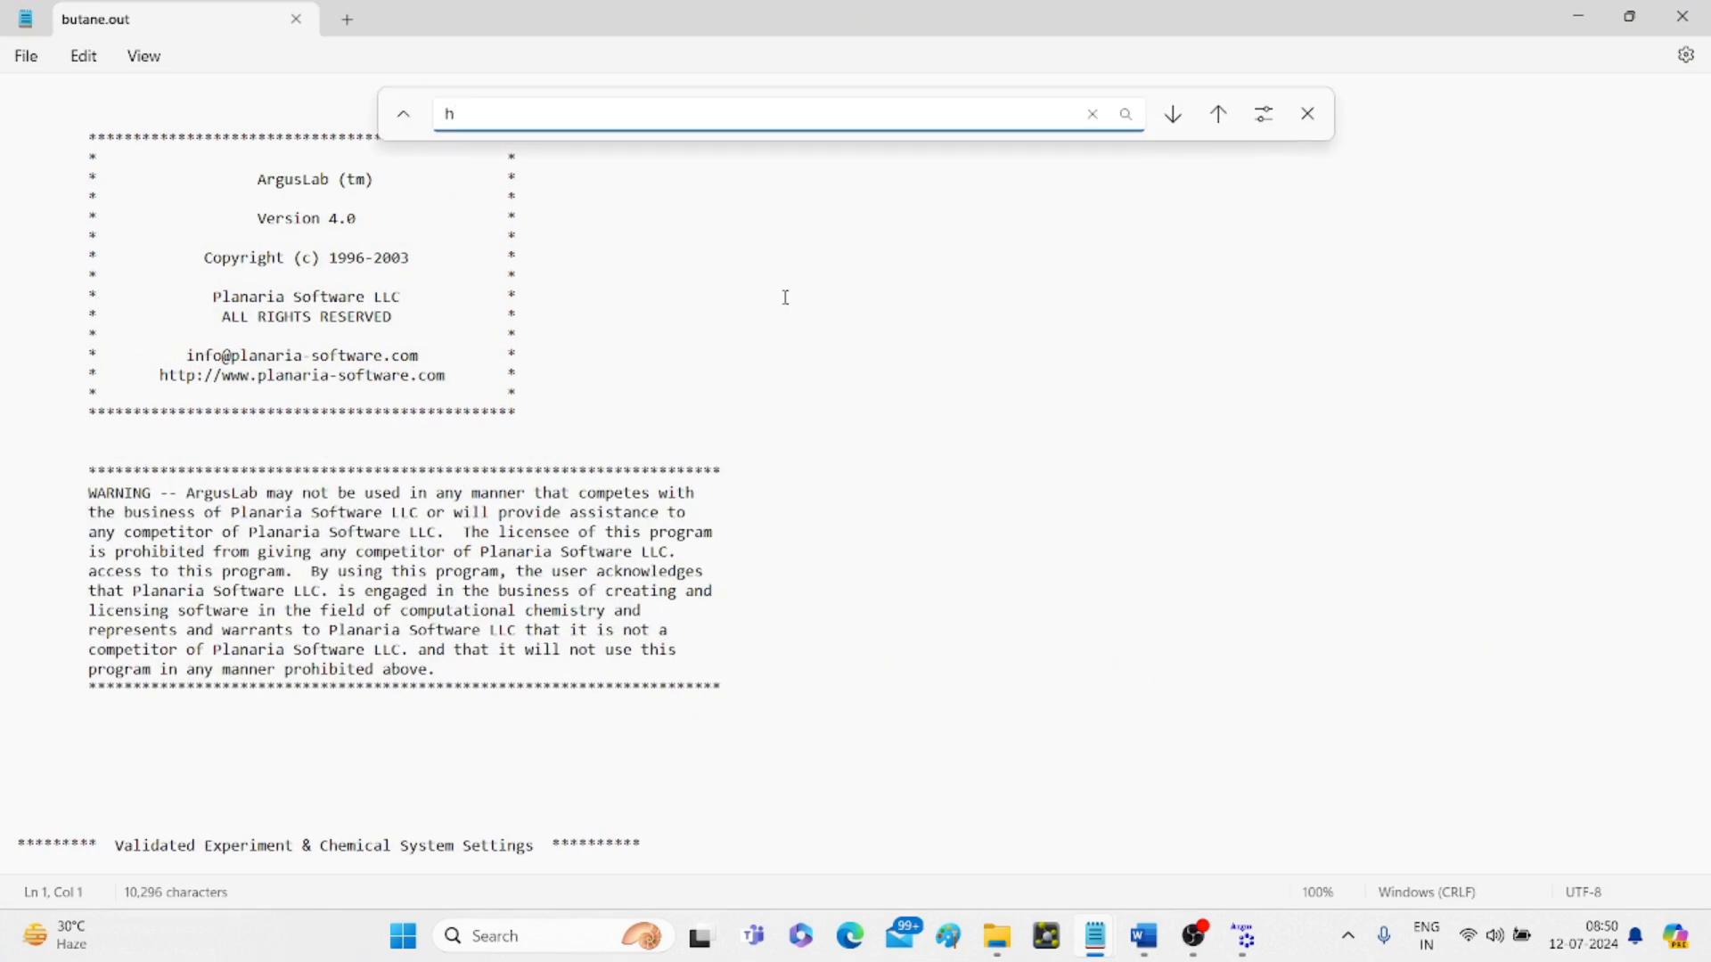
{"action": "type", "text": "eat"}
{"action": "key", "text": "Return"}
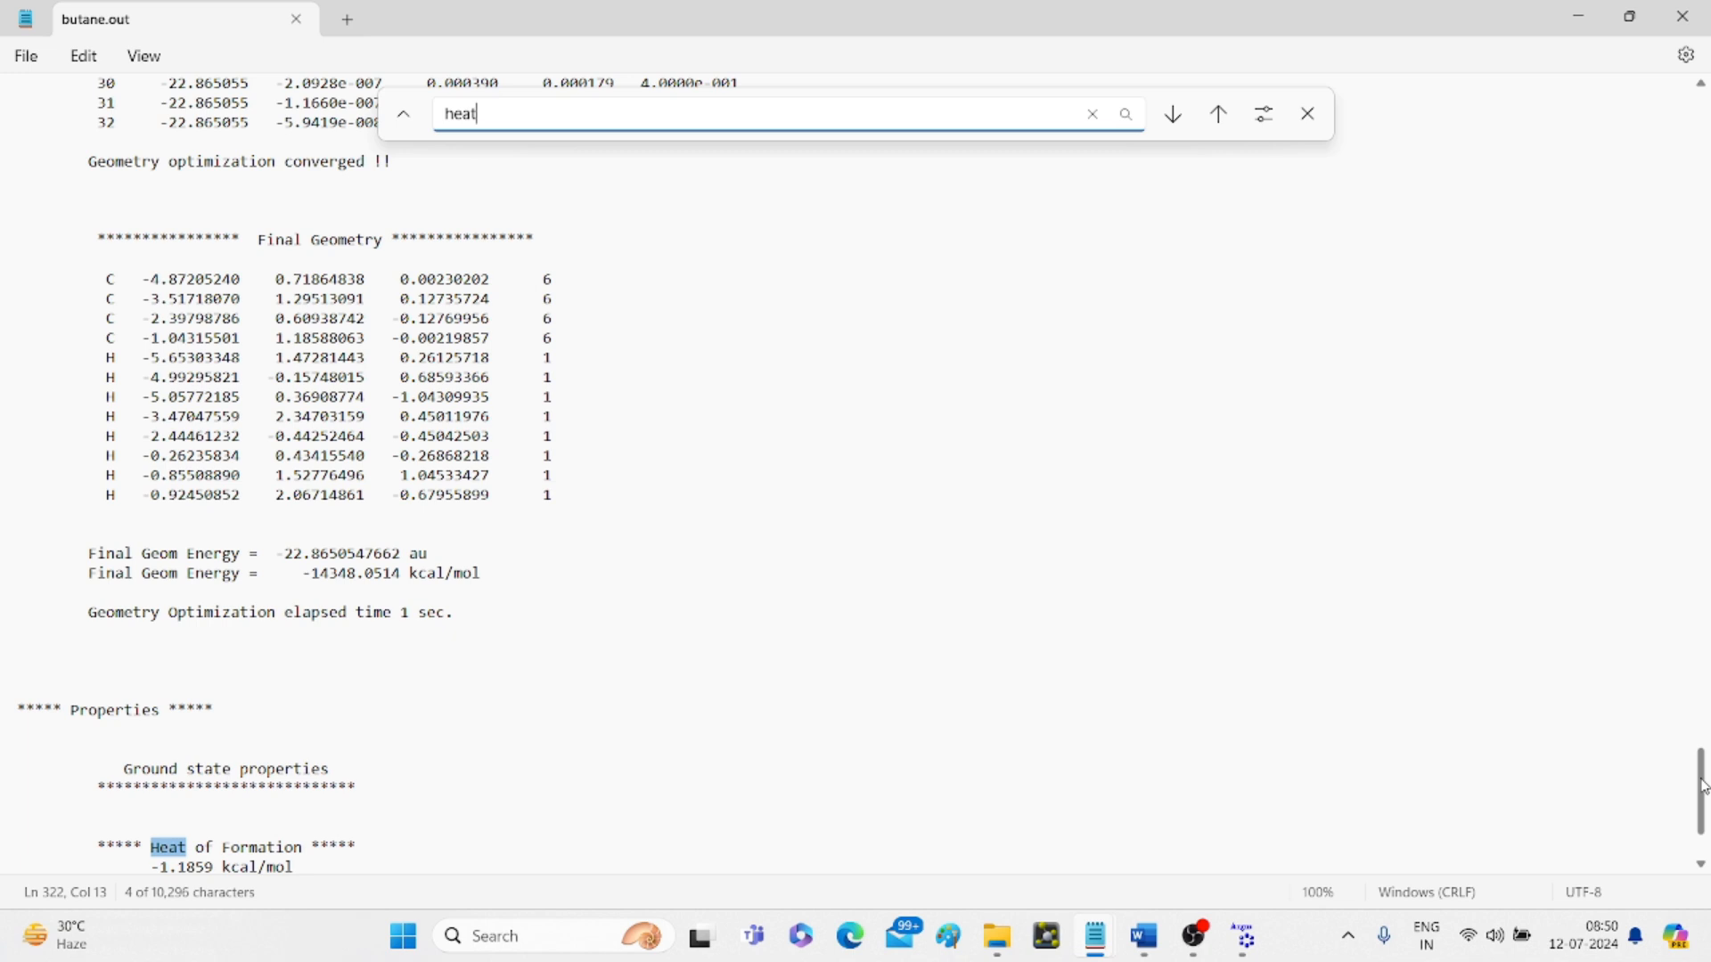
{"action": "left_click_drag", "start_coordinate": [1705, 788], "coordinate": [1704, 807]}
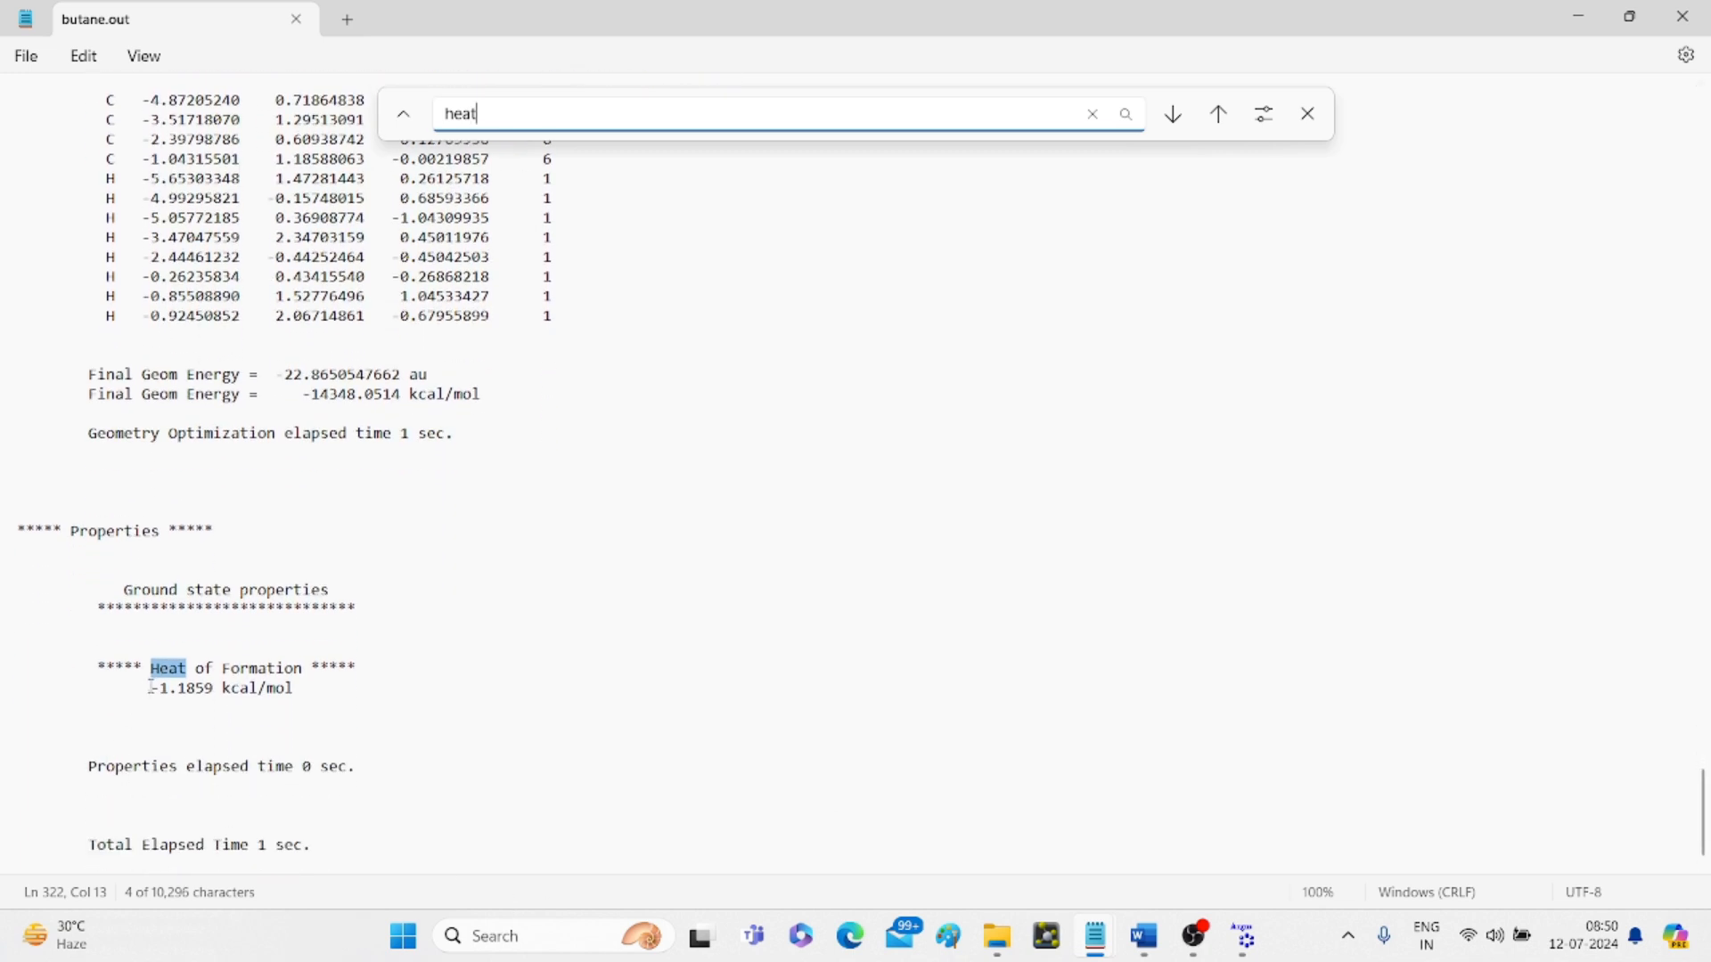
{"action": "left_click_drag", "start_coordinate": [149, 692], "coordinate": [301, 704]}
{"action": "key", "text": "ctrl+c"}
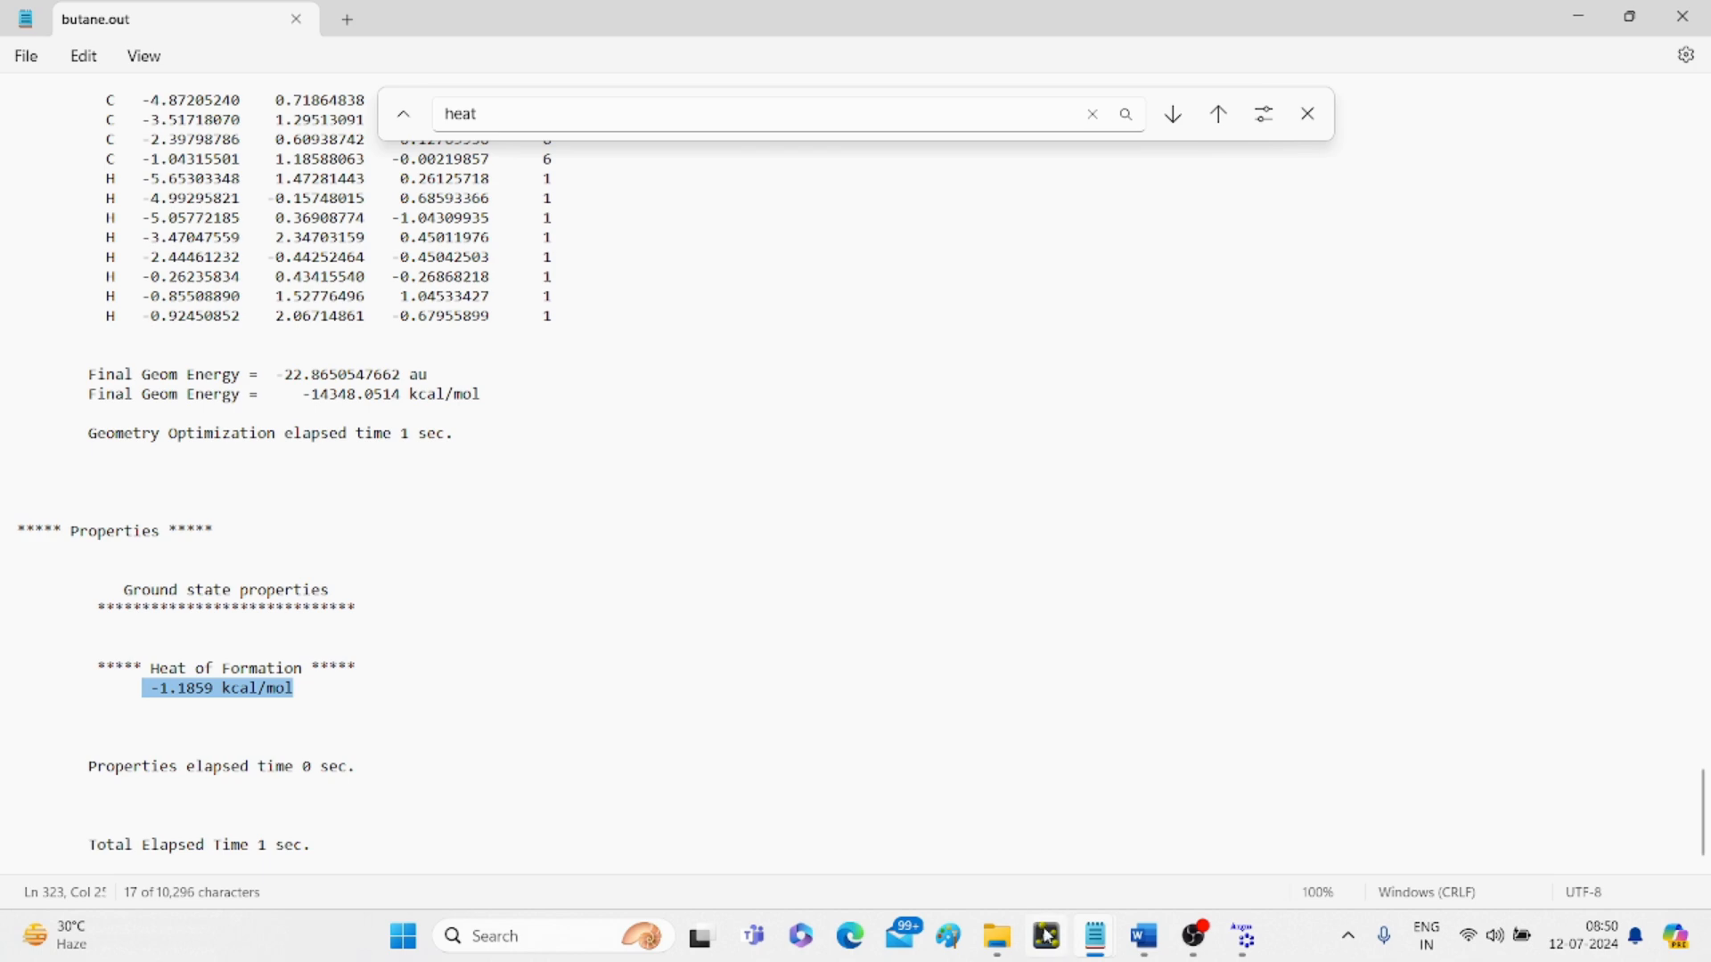
{"action": "left_click", "coordinate": [1148, 945]}
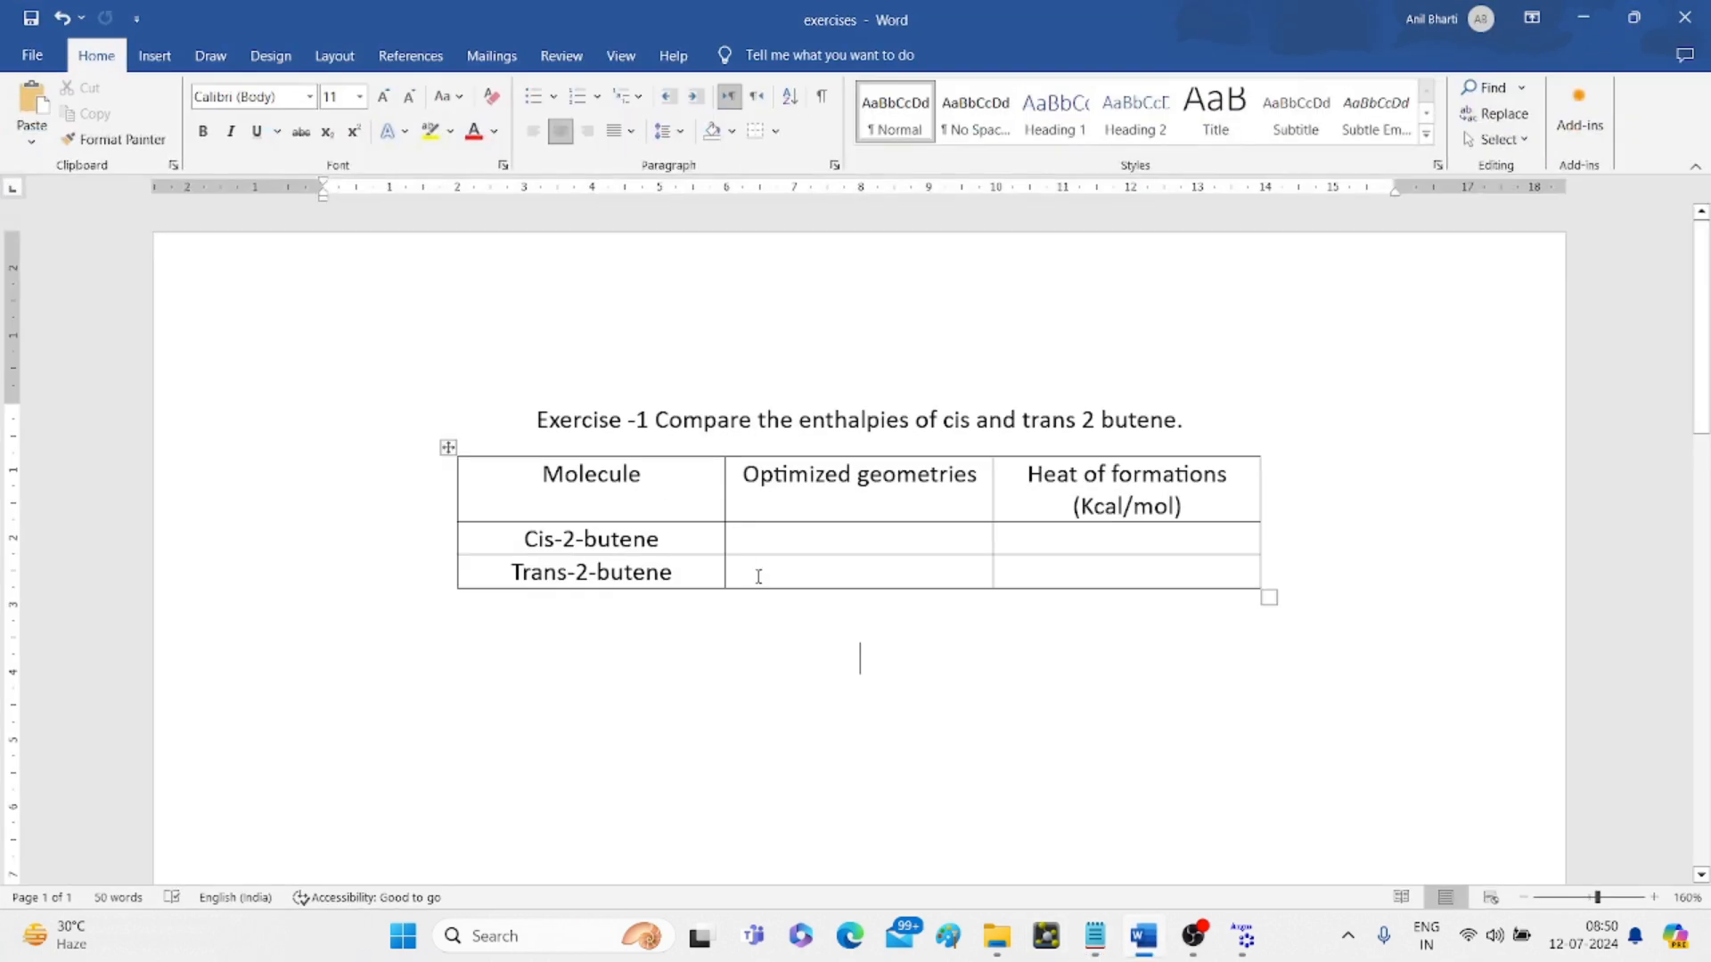
- Paste -1.1859 kcal/mol into Word's Trans-2-butene heat of formation cell
{"action": "left_click", "coordinate": [817, 571]}
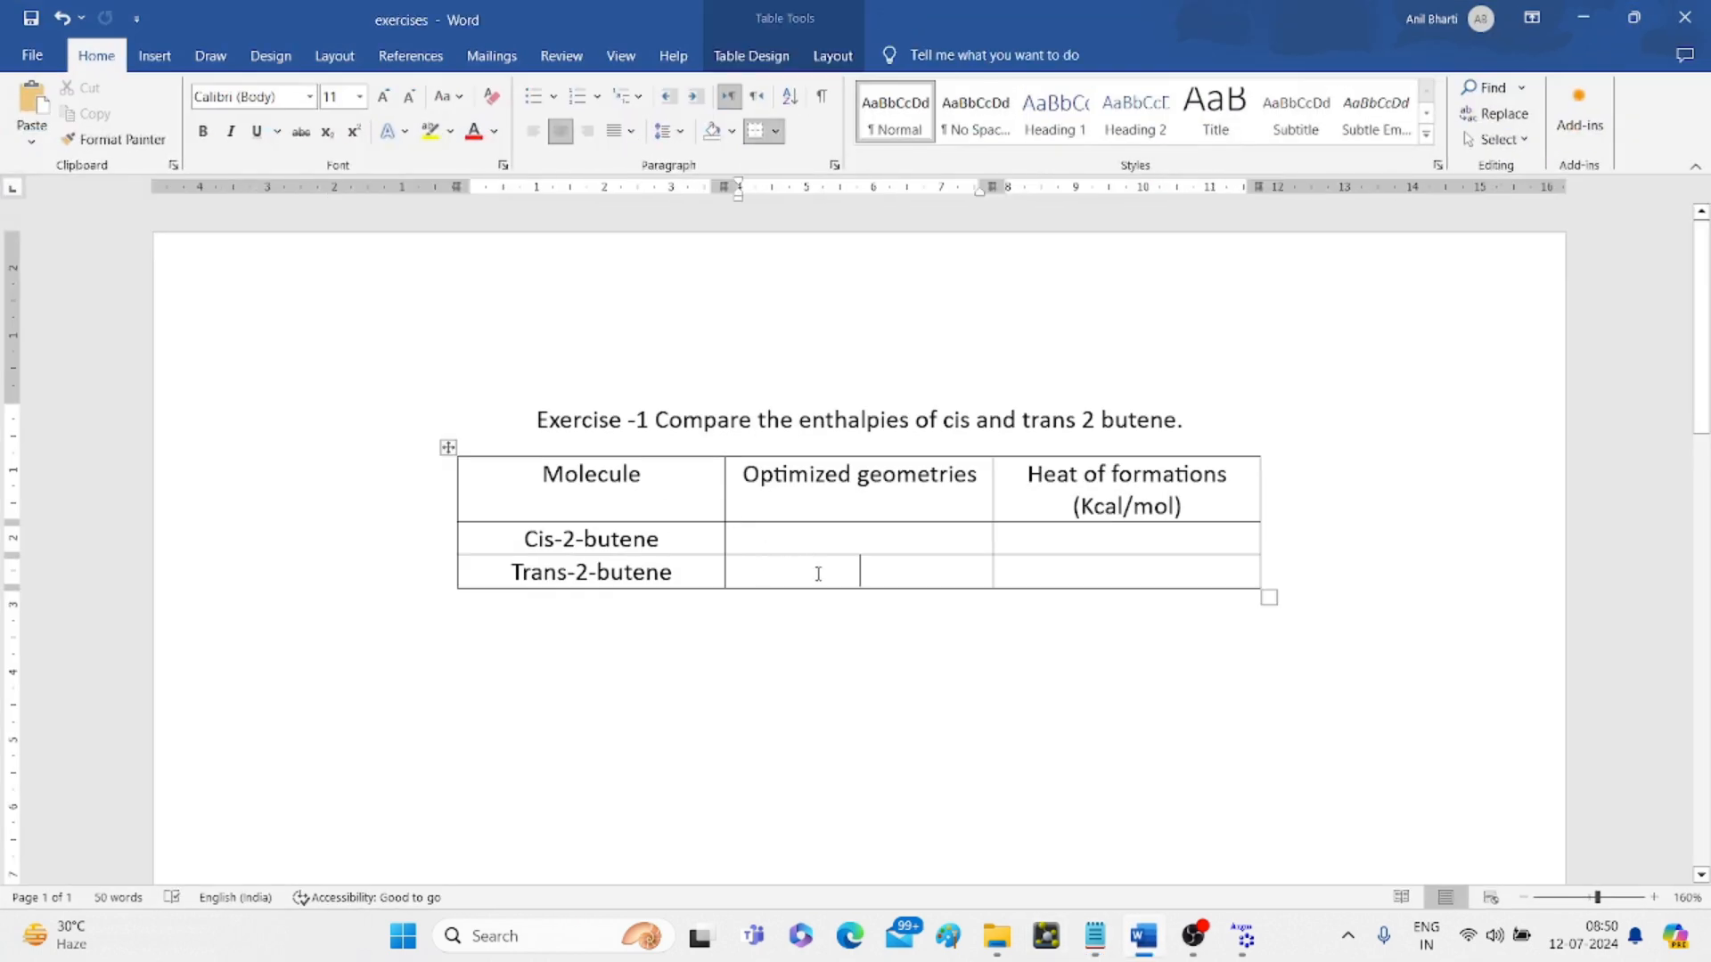
{"action": "left_click", "coordinate": [1029, 579]}
{"action": "key", "text": "ctrl+v"}
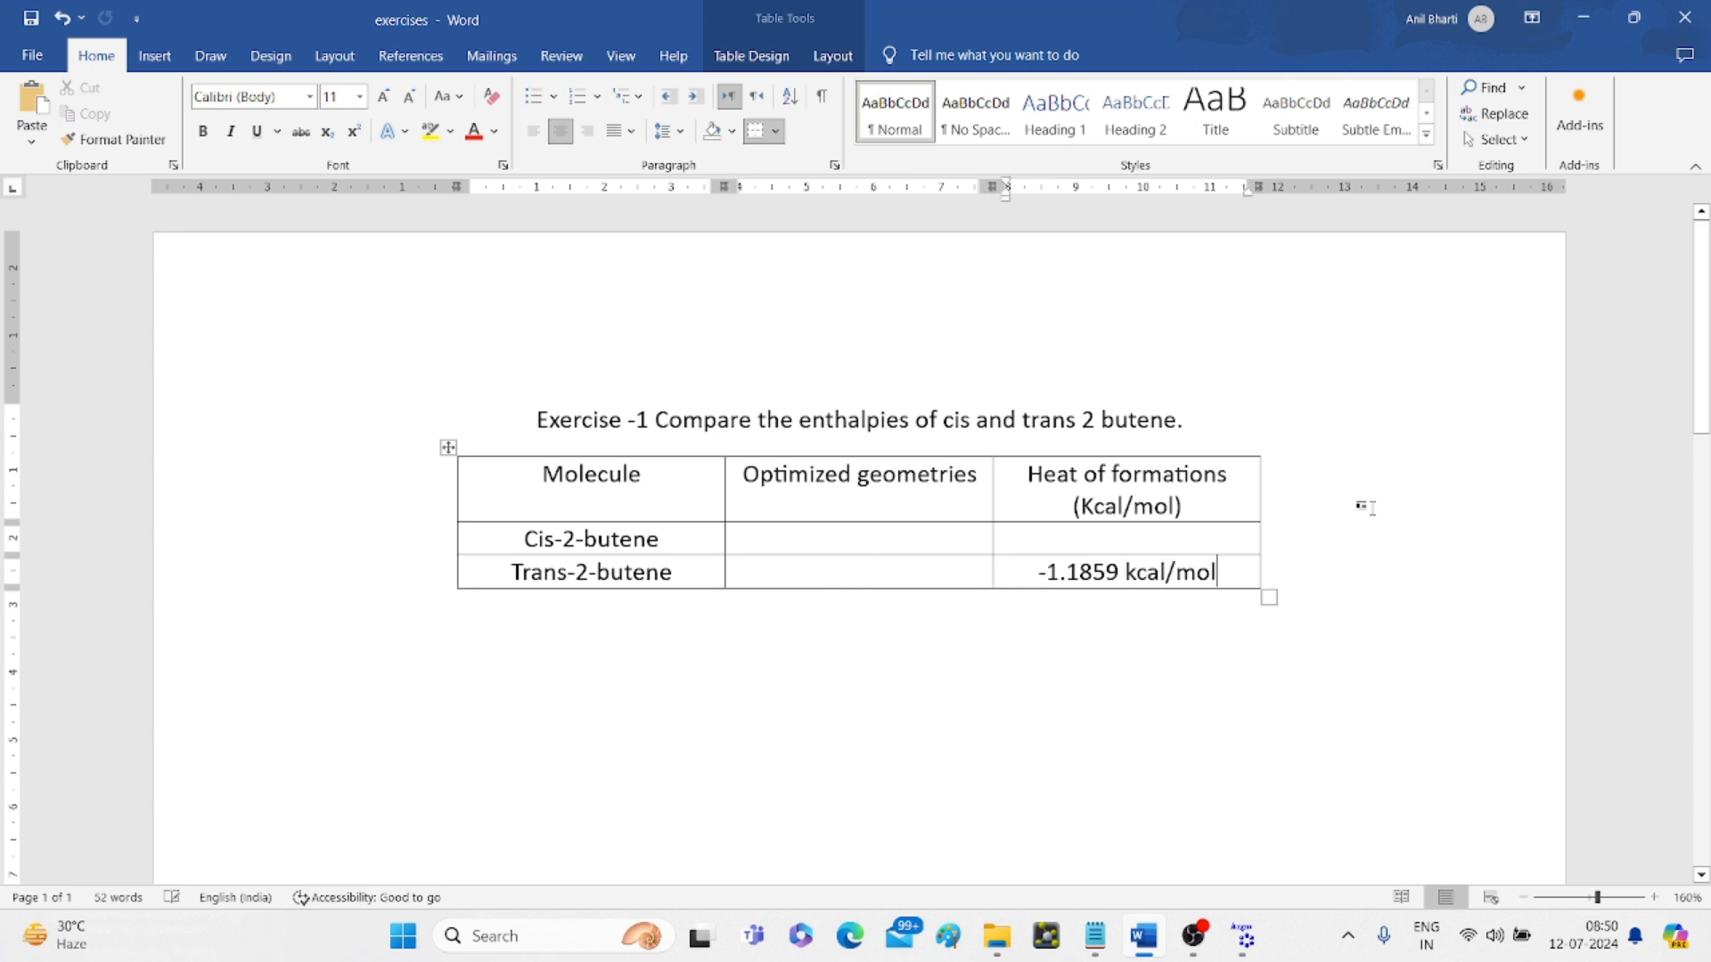
{"action": "left_click", "coordinate": [1584, 23]}
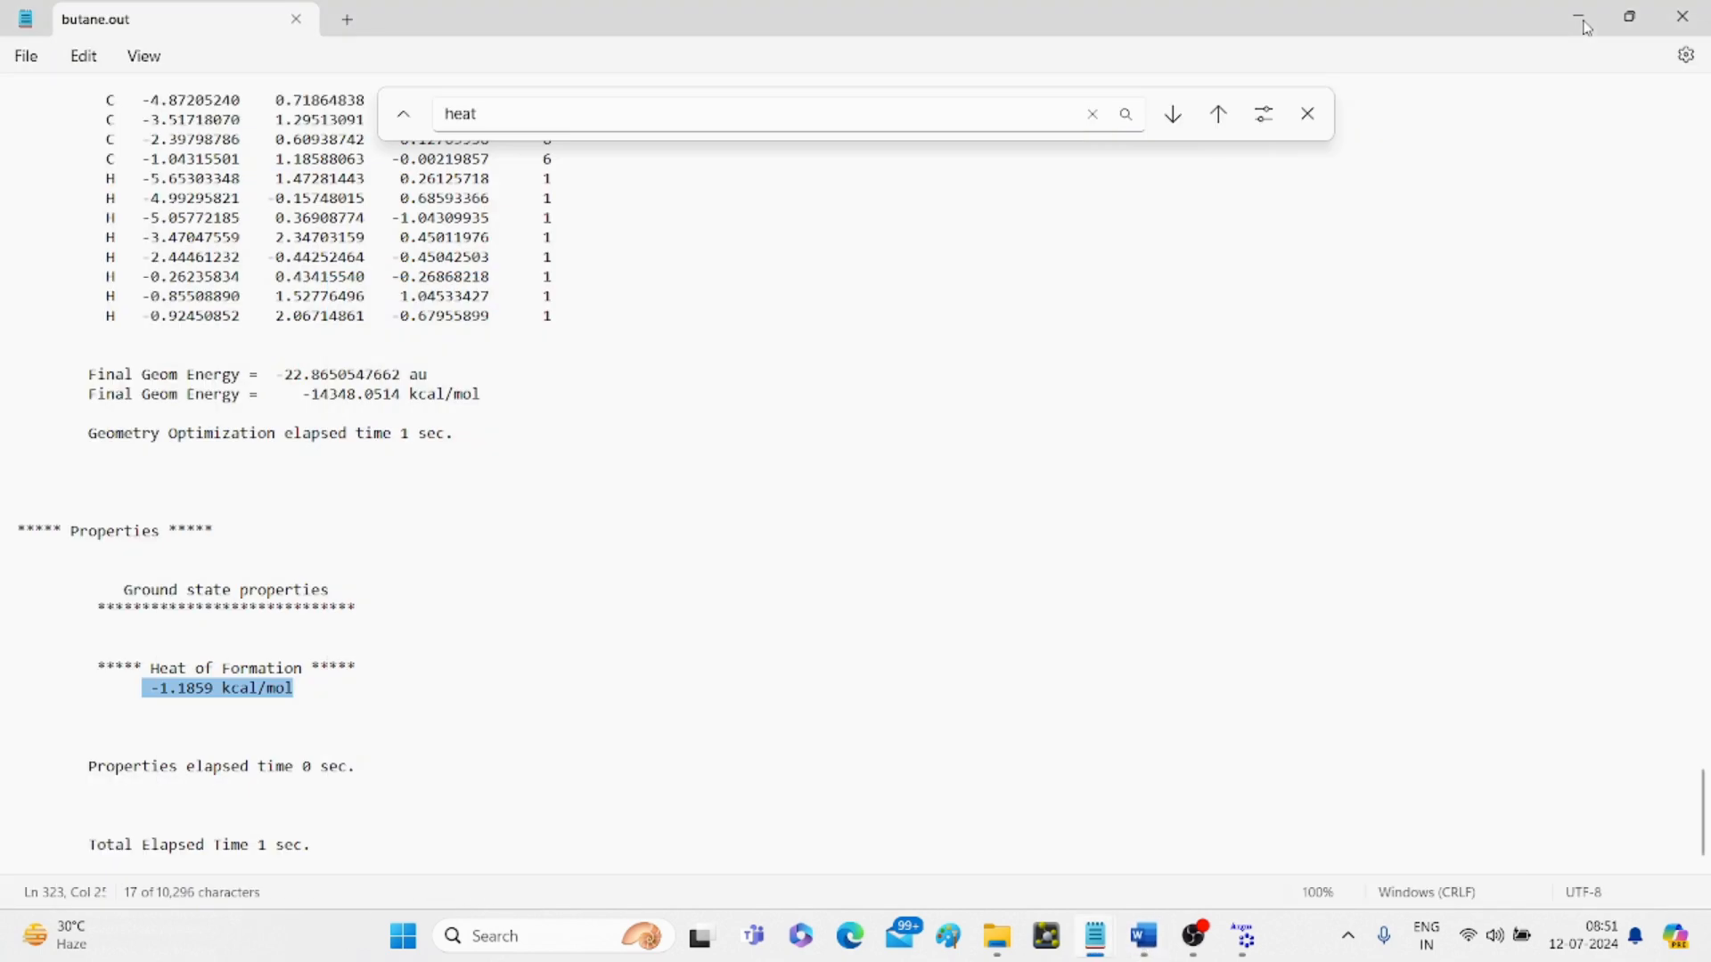
- Close the 1.out and butane.out Notepad files and return to the trans-2-butene model
{"action": "left_click", "coordinate": [1585, 23]}
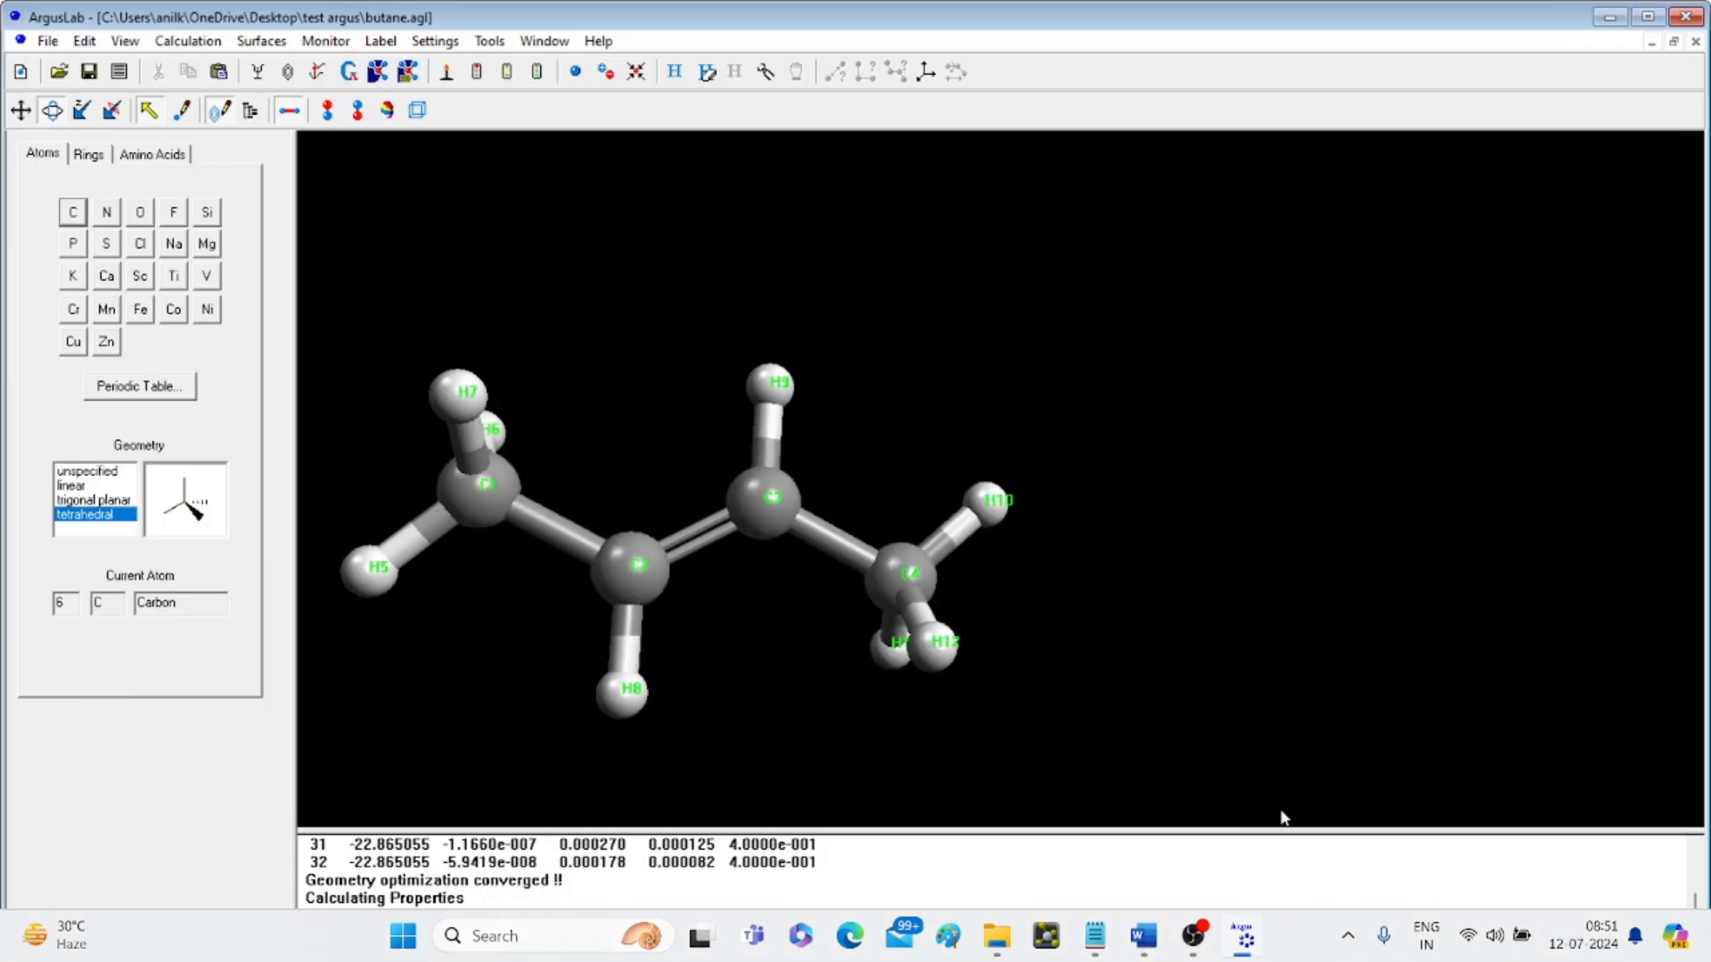
{"action": "mouse_move", "coordinate": [1145, 942]}
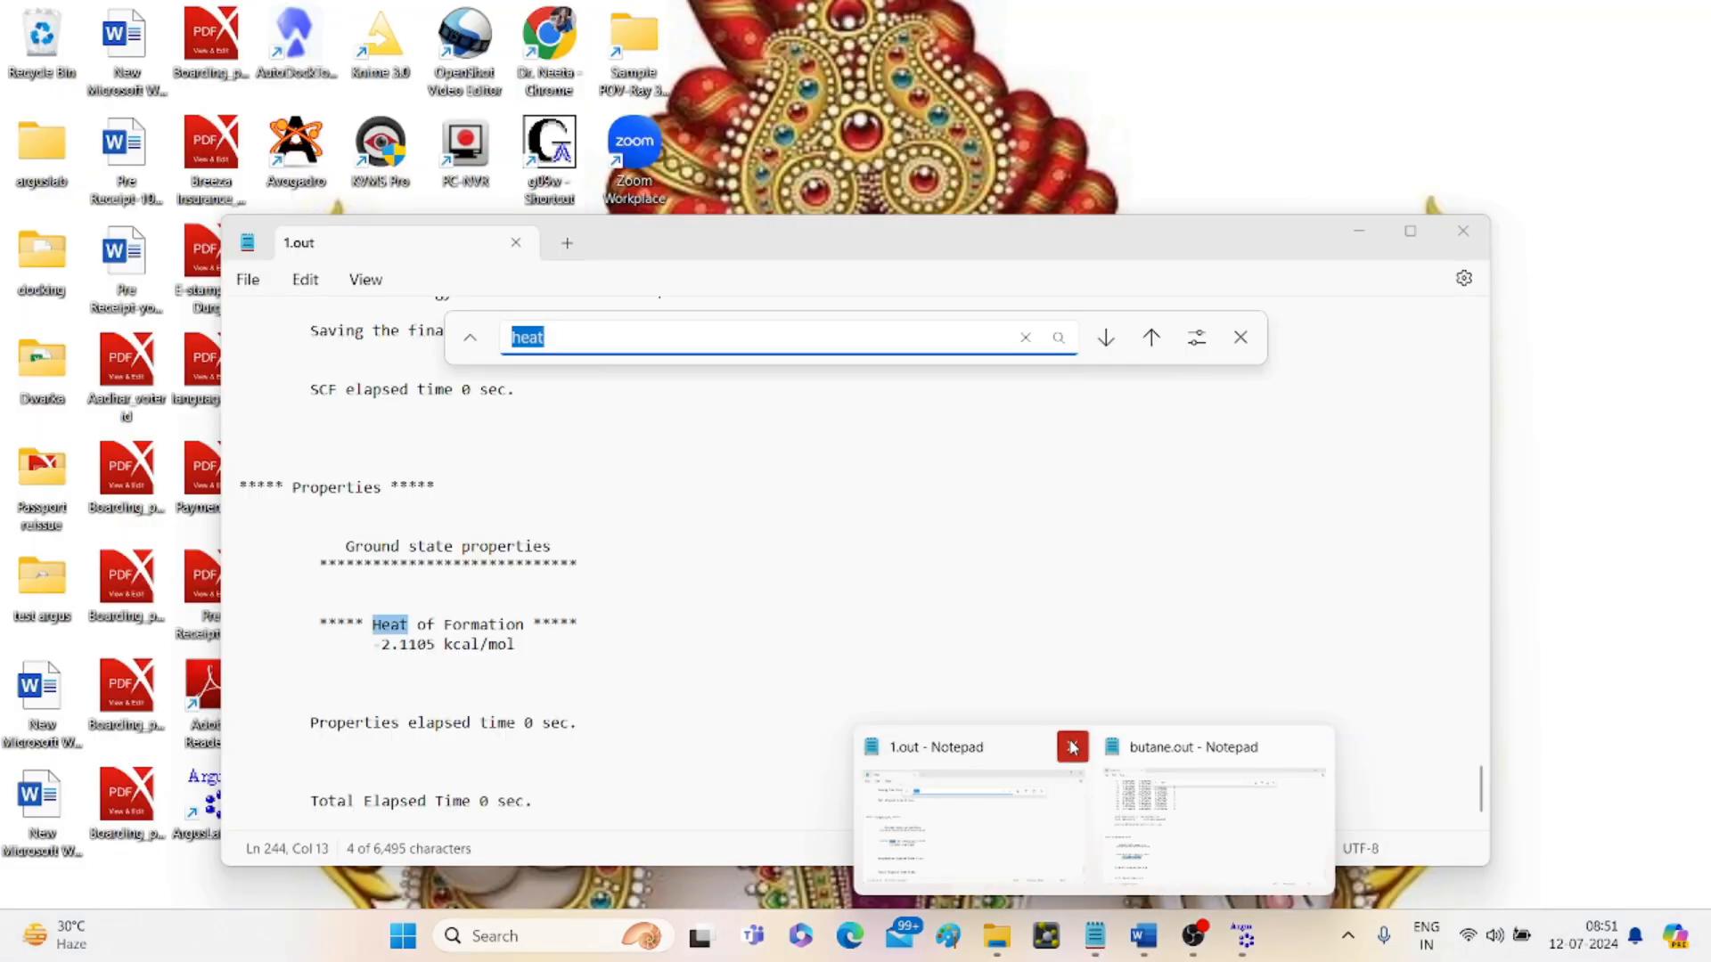
{"action": "left_click", "coordinate": [1074, 755]}
{"action": "left_click", "coordinate": [1193, 755]}
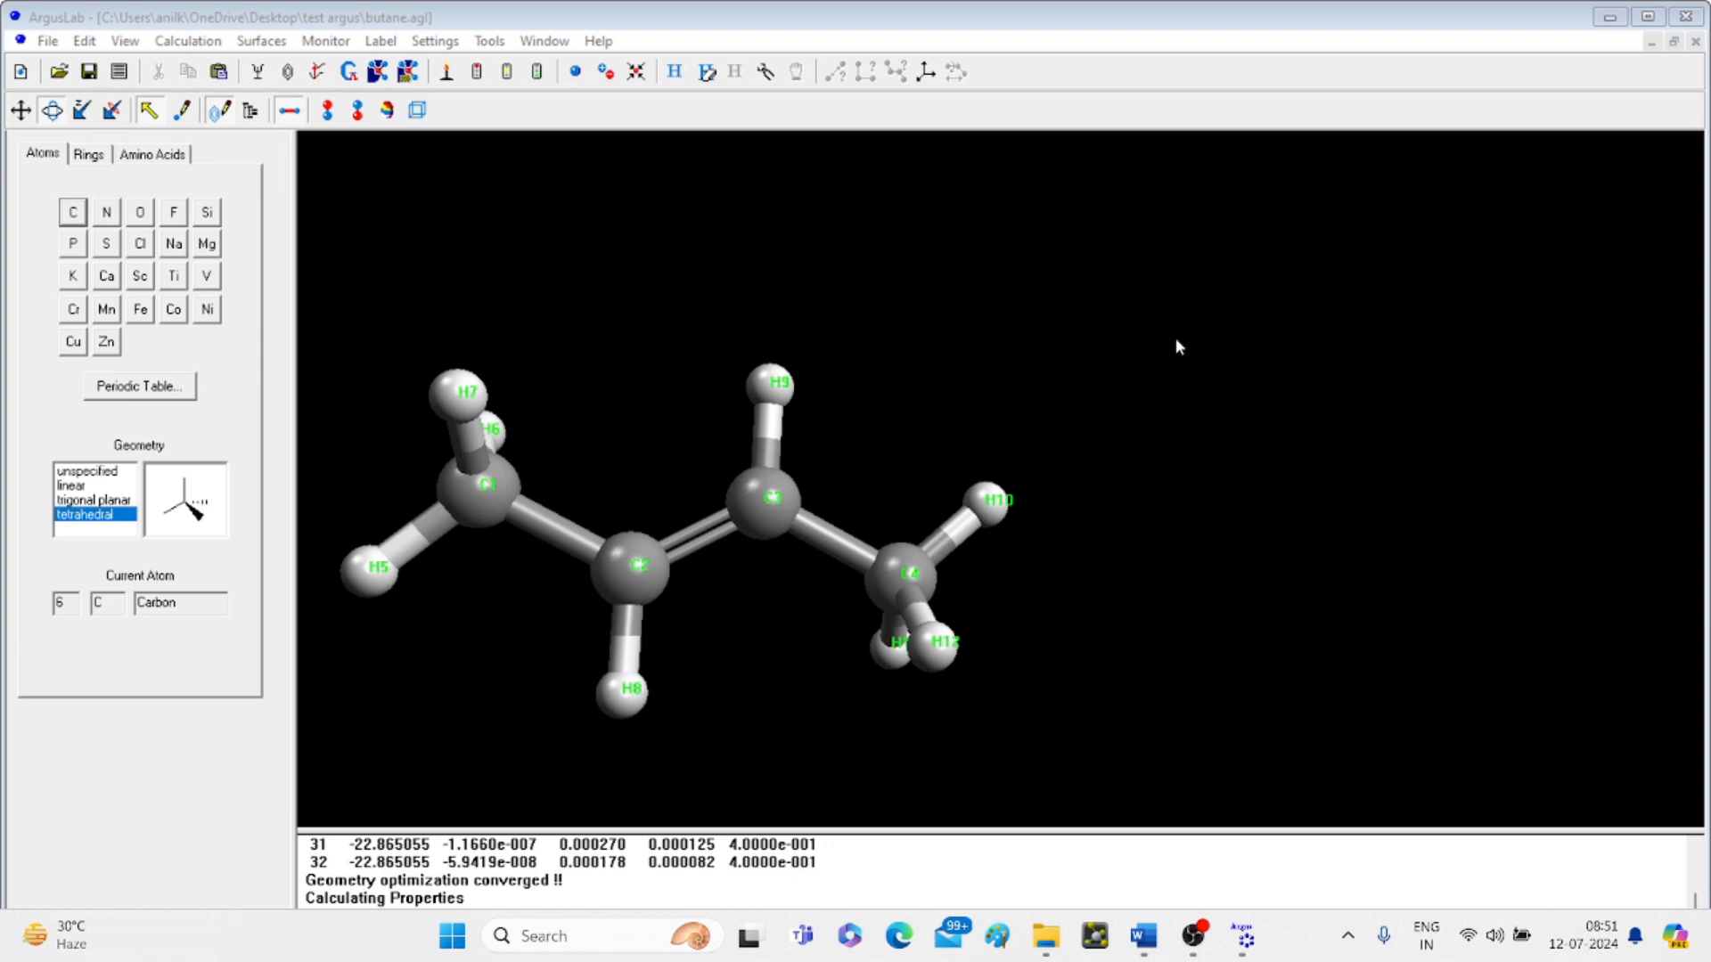
{"action": "left_click_drag", "start_coordinate": [1176, 346], "coordinate": [1243, 365]}
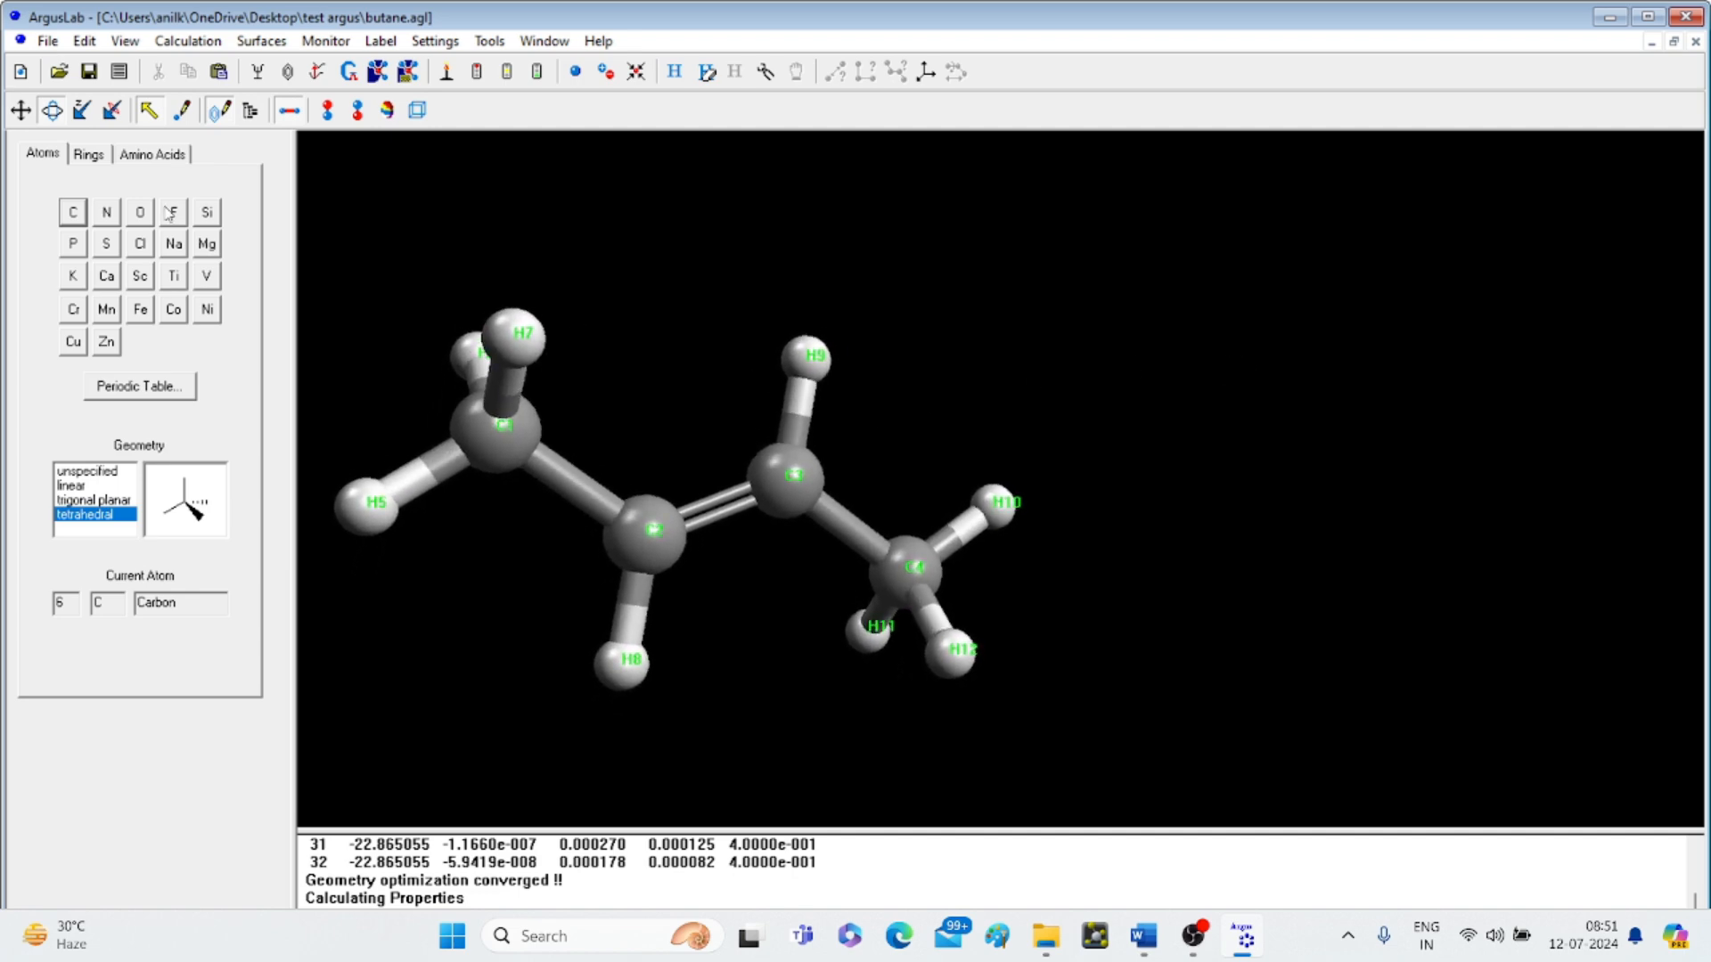
{"action": "left_click", "coordinate": [50, 42]}
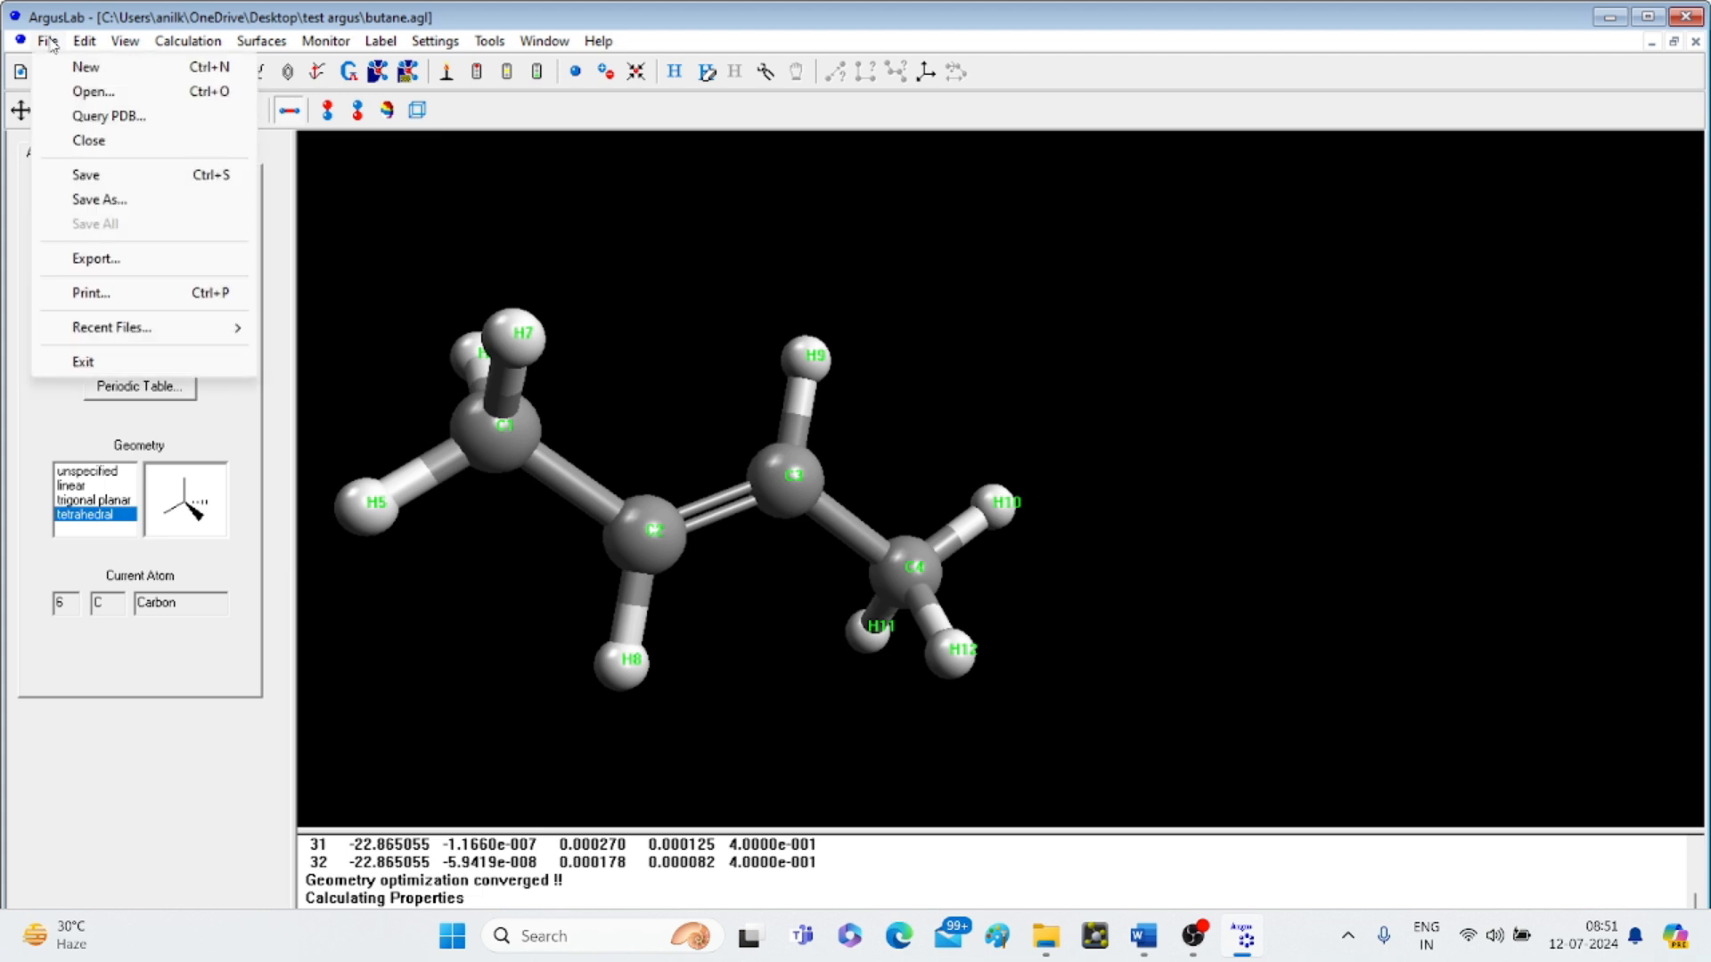
- Export the trans-2-butene view as JPEG 'butane' into Downloads > argus lab tutorials youtube
{"action": "left_click", "coordinate": [112, 258]}
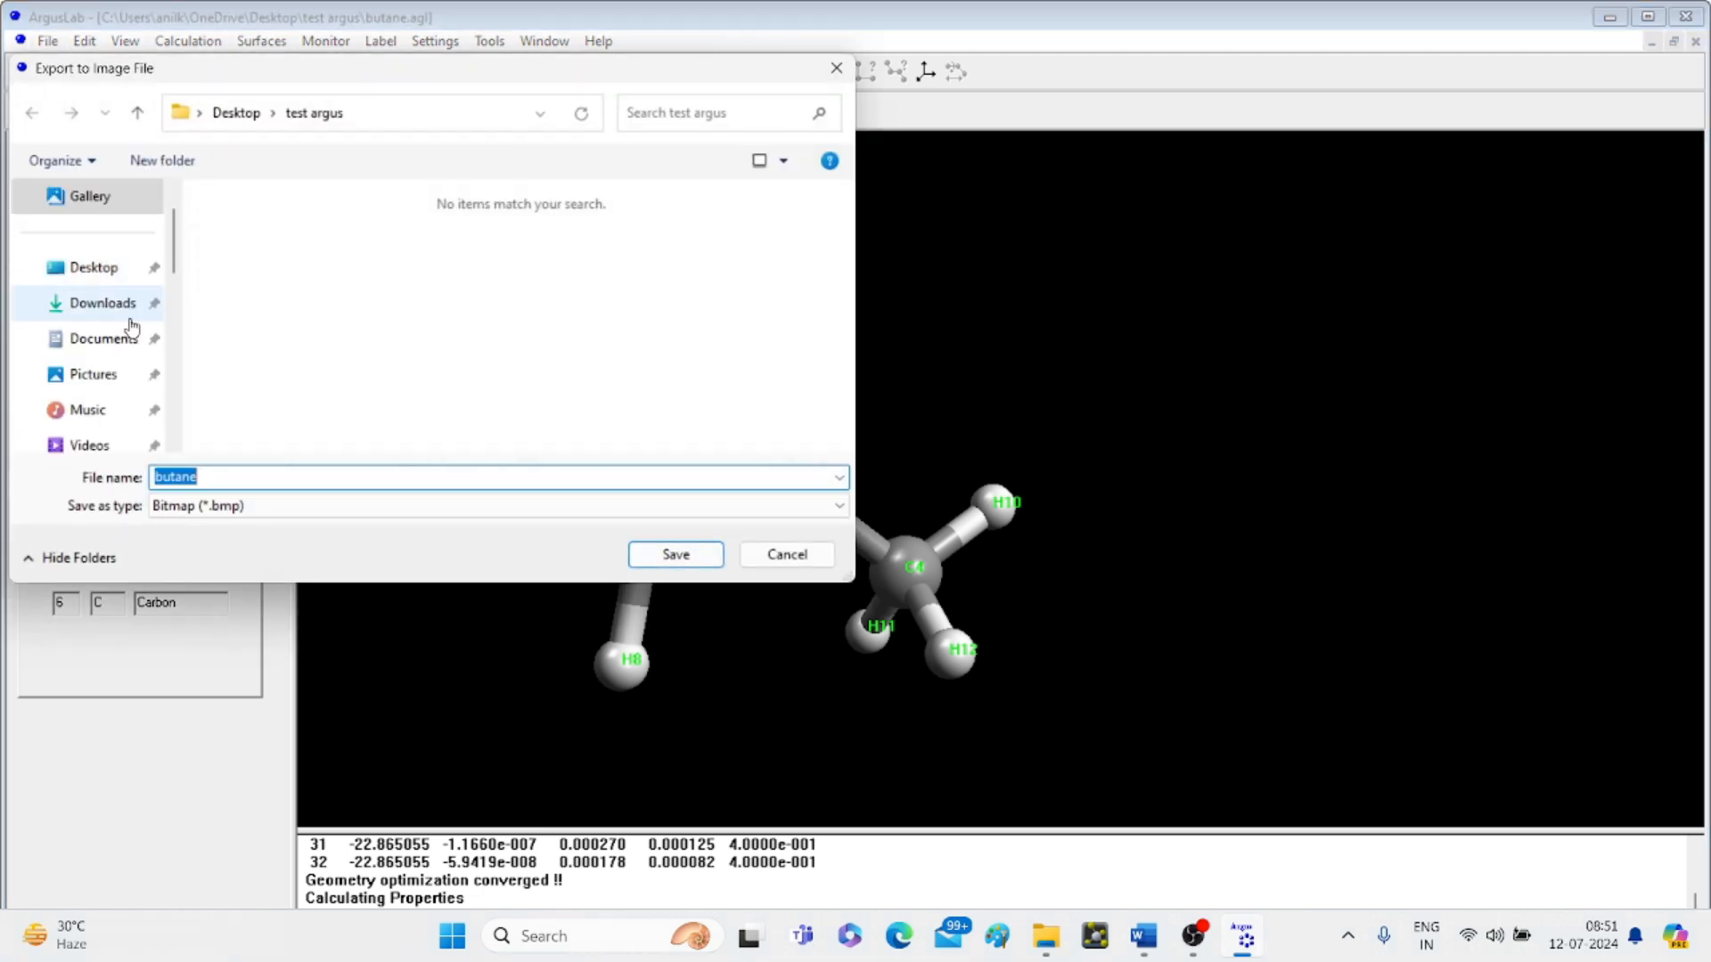
{"action": "left_click", "coordinate": [121, 307]}
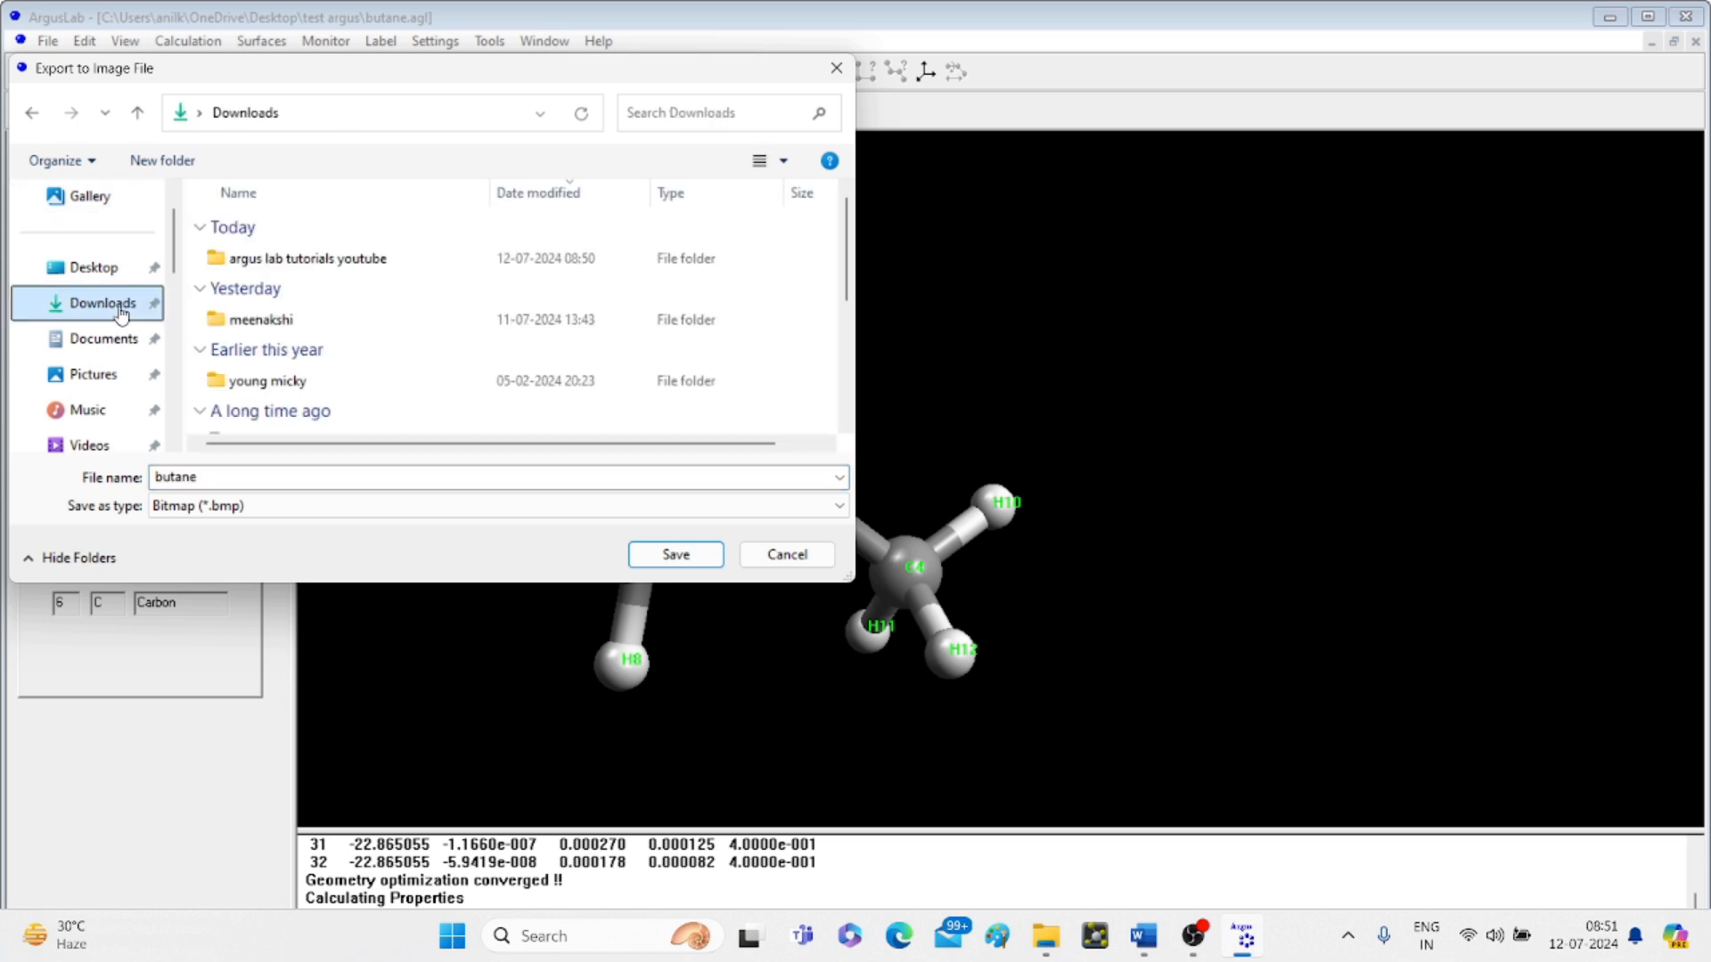
{"action": "double_click", "coordinate": [344, 261]}
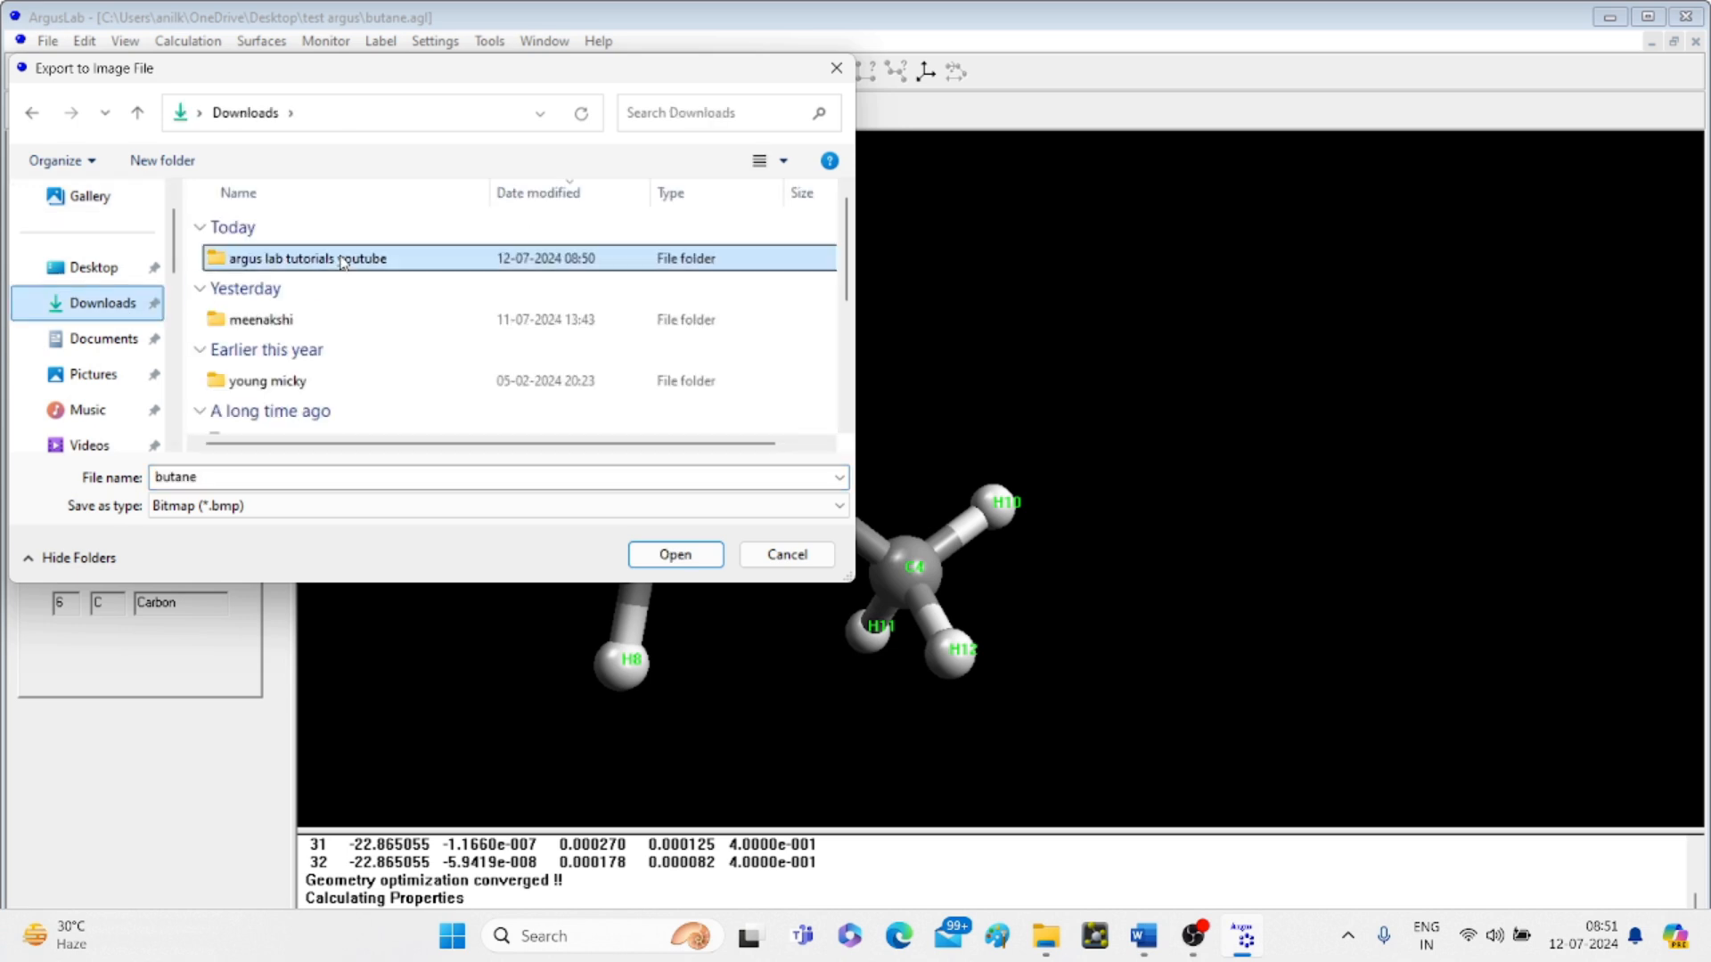
{"action": "left_click", "coordinate": [257, 511]}
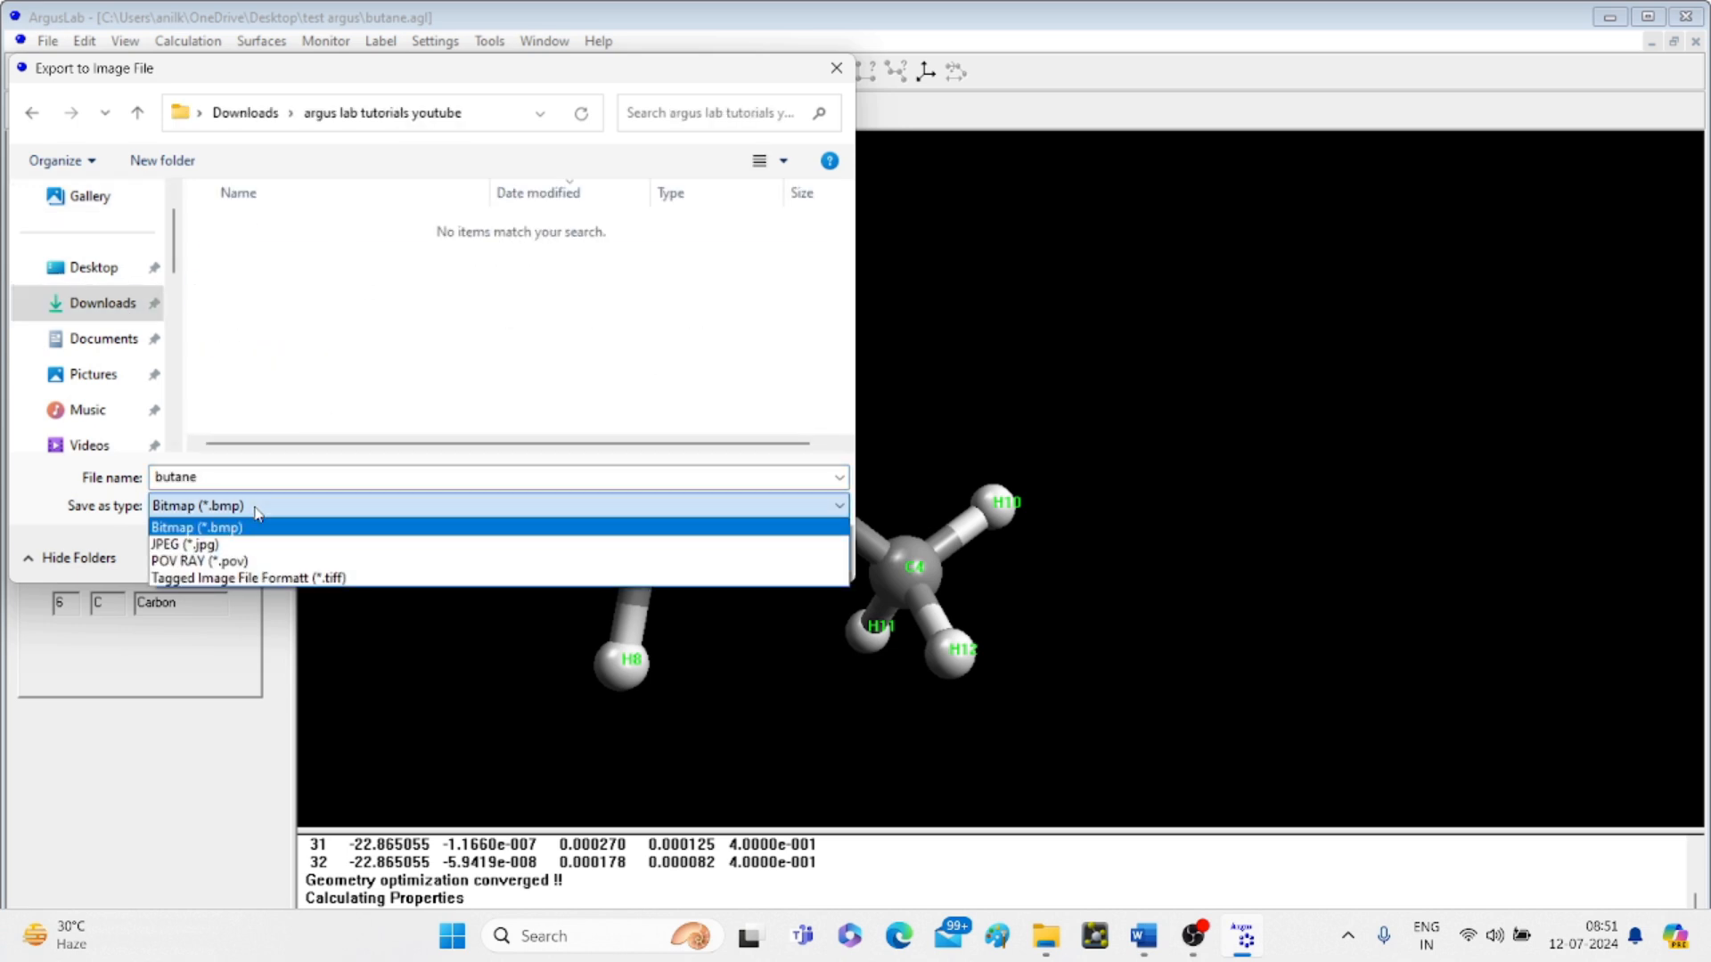
{"action": "left_click", "coordinate": [212, 545]}
{"action": "left_click", "coordinate": [675, 554]}
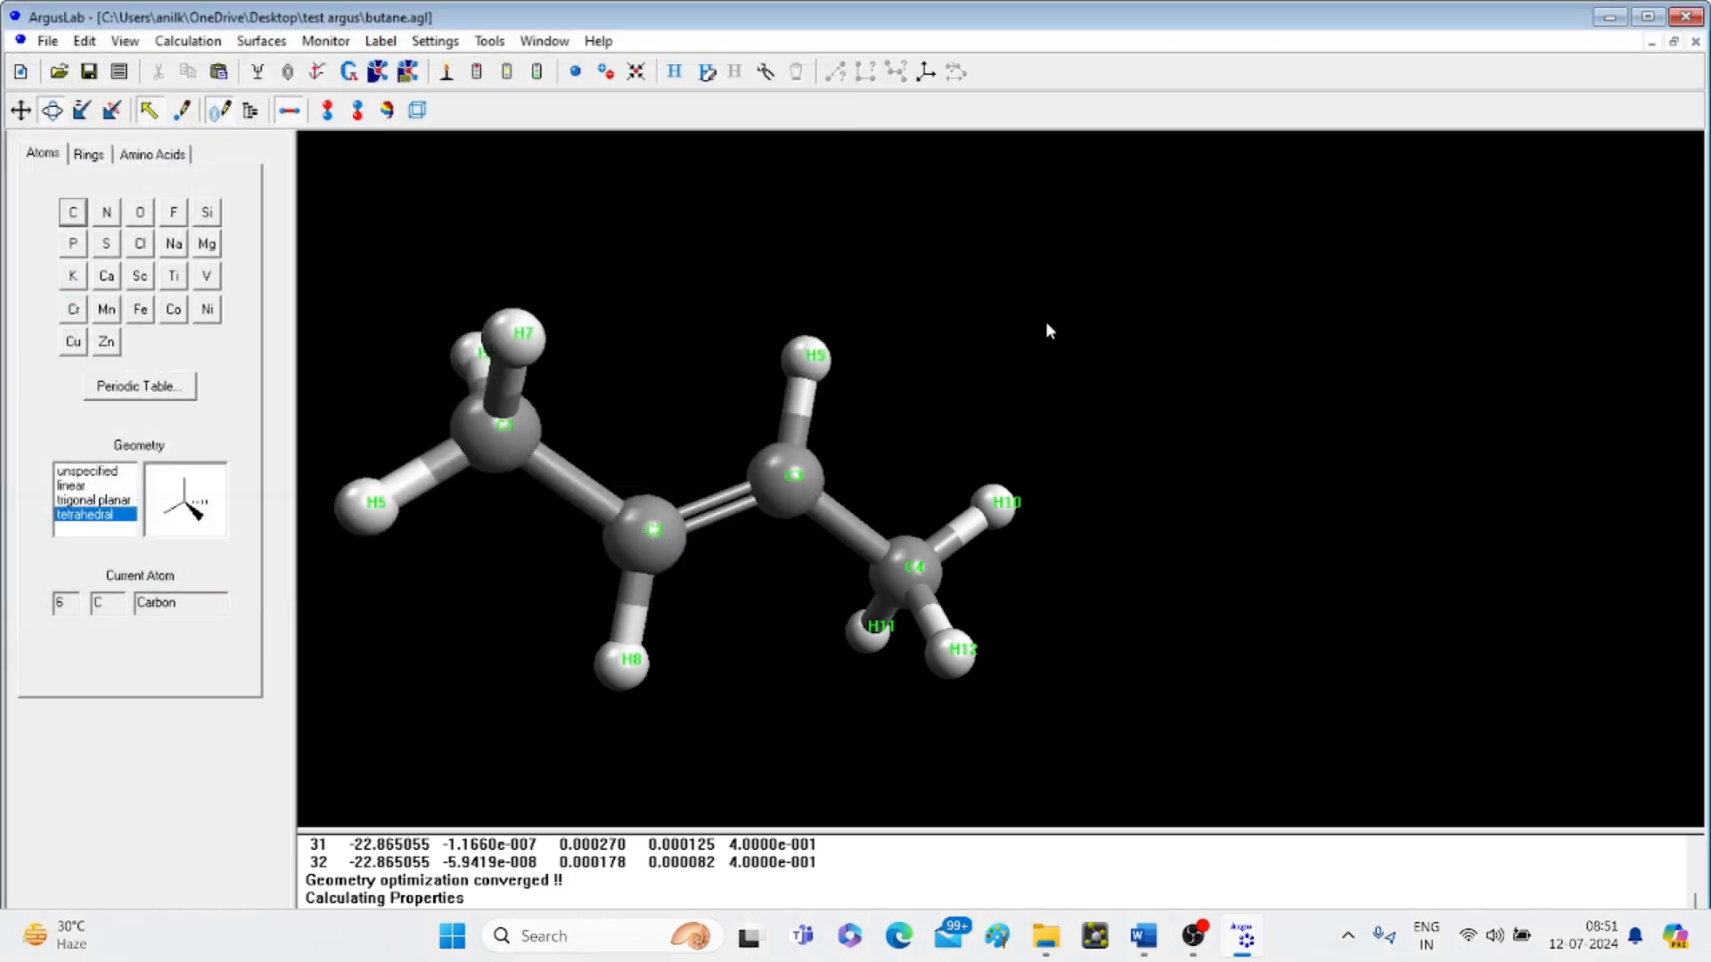
- Add a torsion monitor across carbons C1–C4, which reads -179.98
{"action": "left_click", "coordinate": [512, 455]}
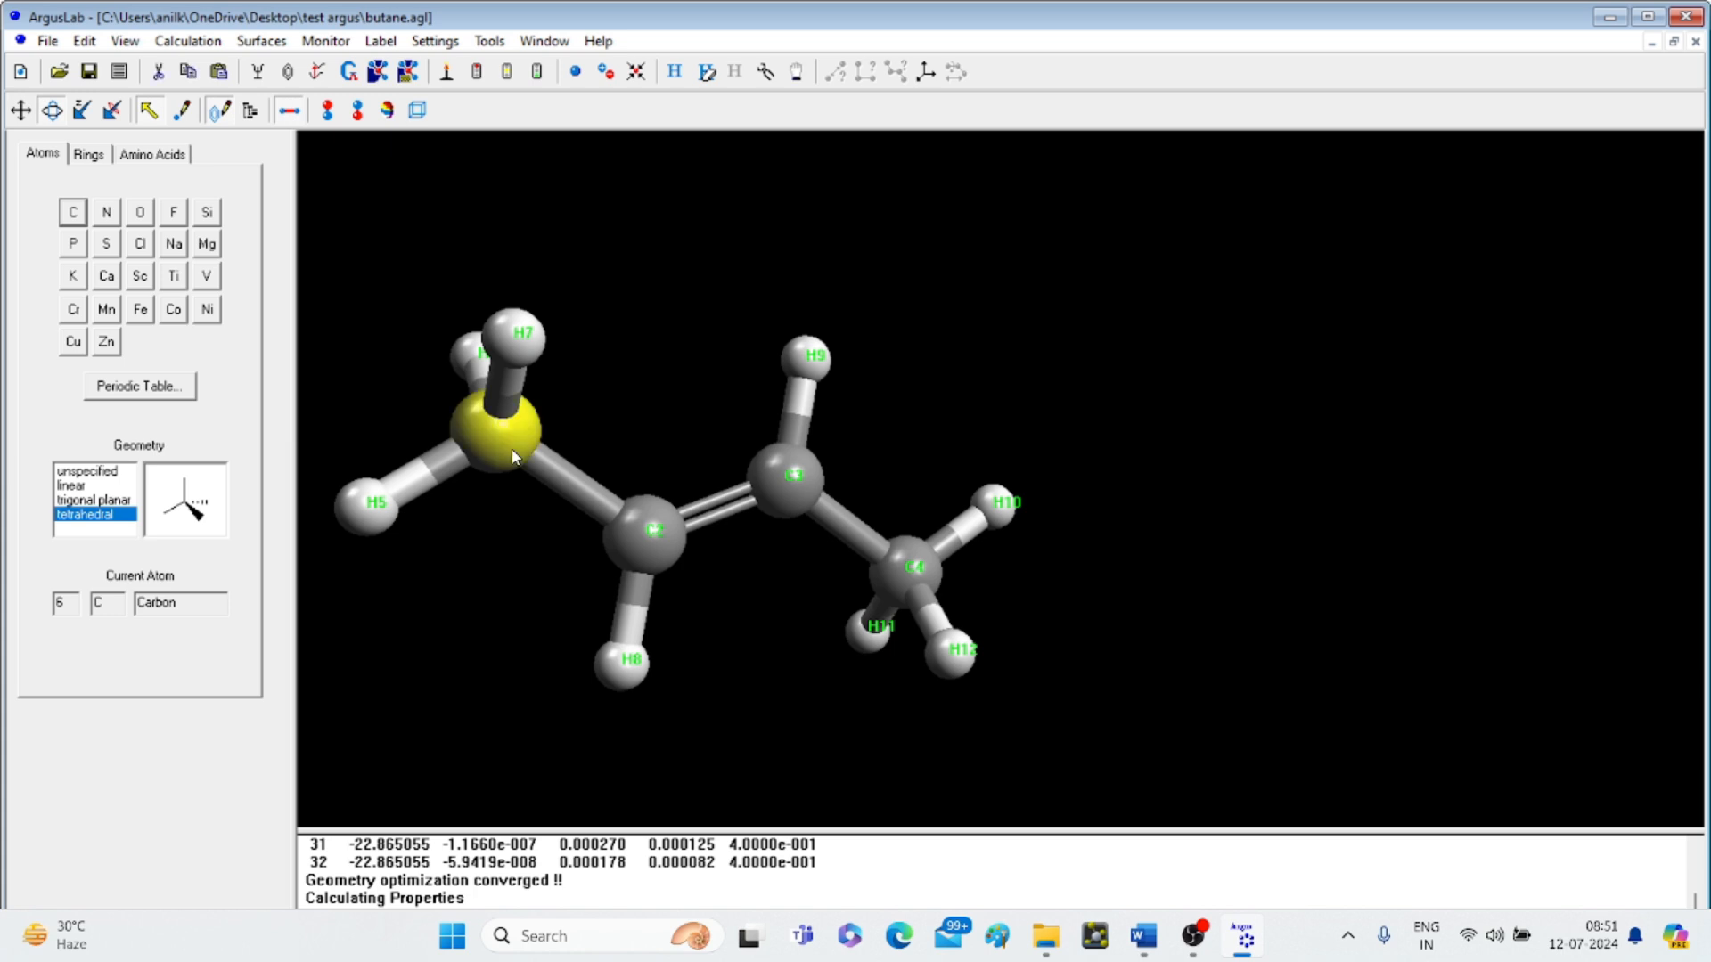
{"action": "left_click", "coordinate": [658, 555]}
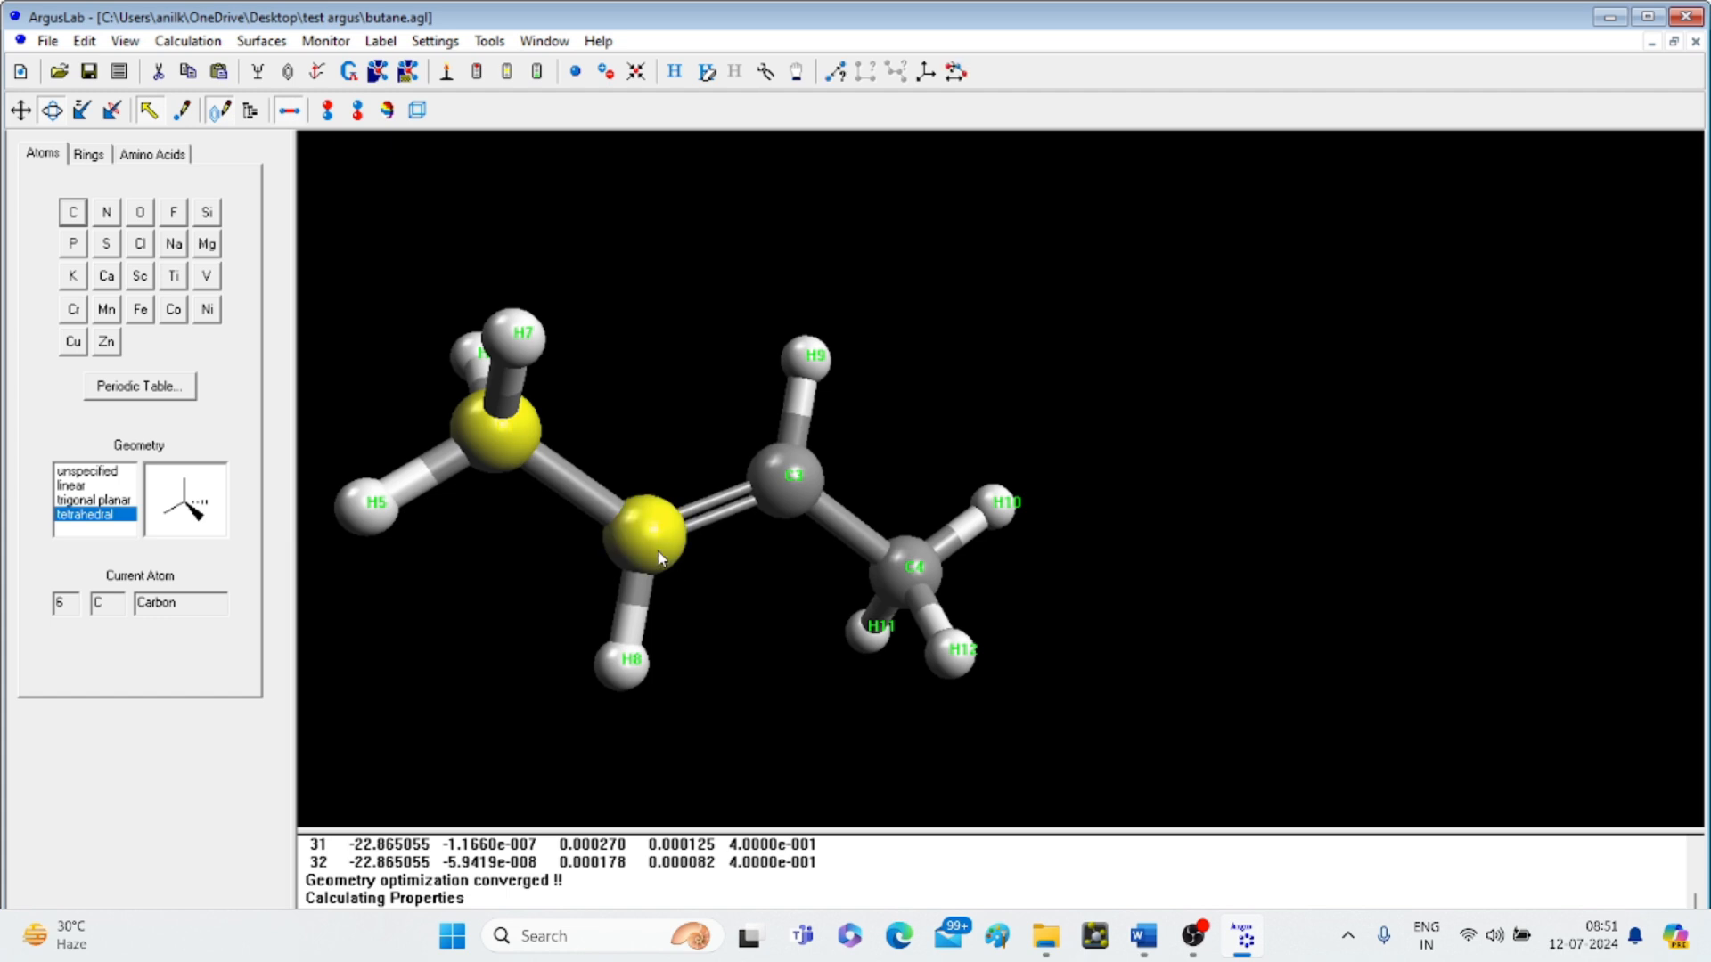
{"action": "left_click", "coordinate": [788, 500]}
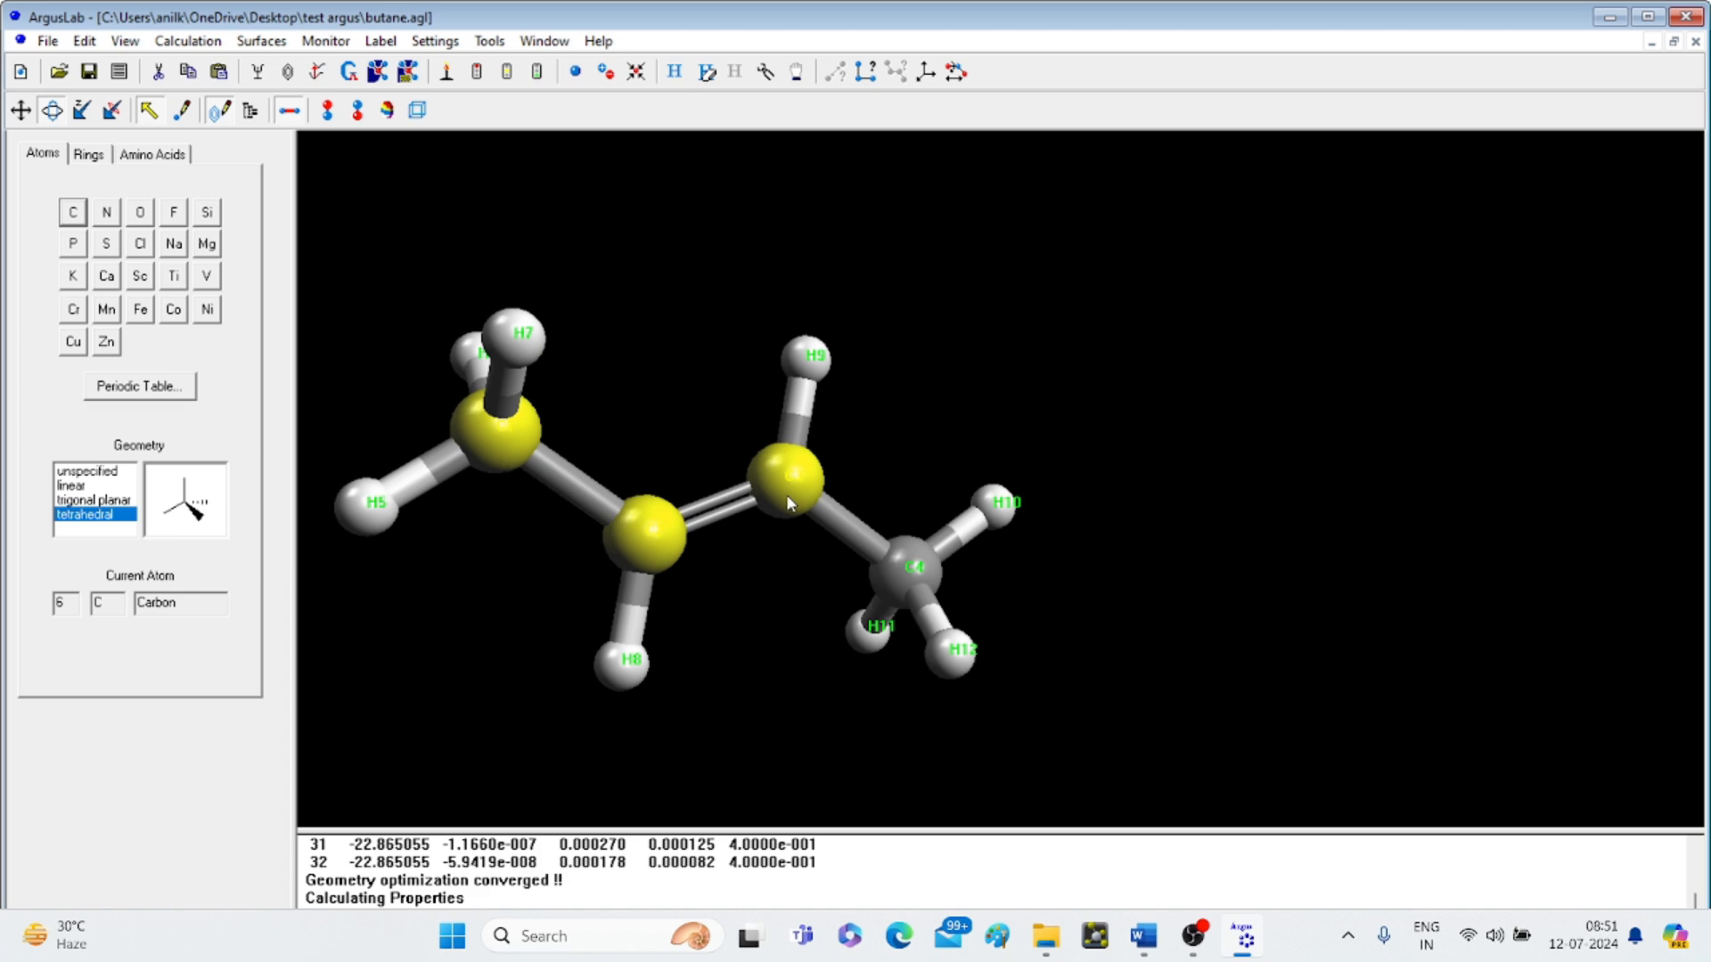
{"action": "left_click", "coordinate": [908, 578]}
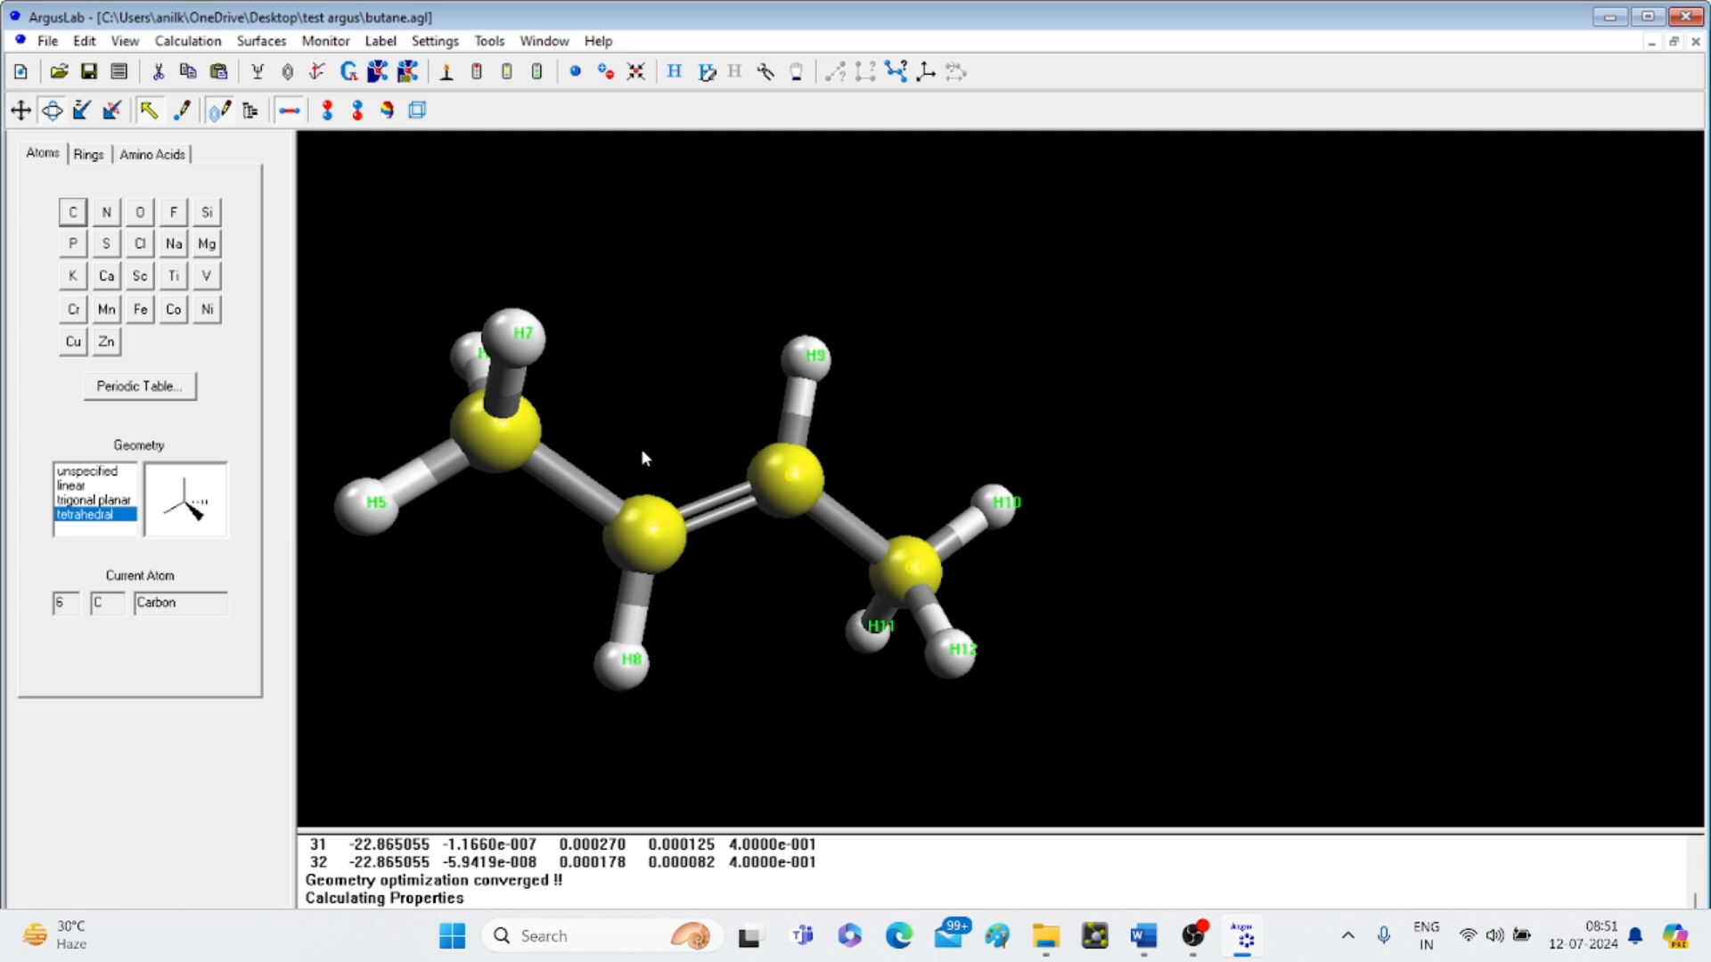
{"action": "left_click", "coordinate": [327, 42]}
{"action": "left_click", "coordinate": [355, 118]}
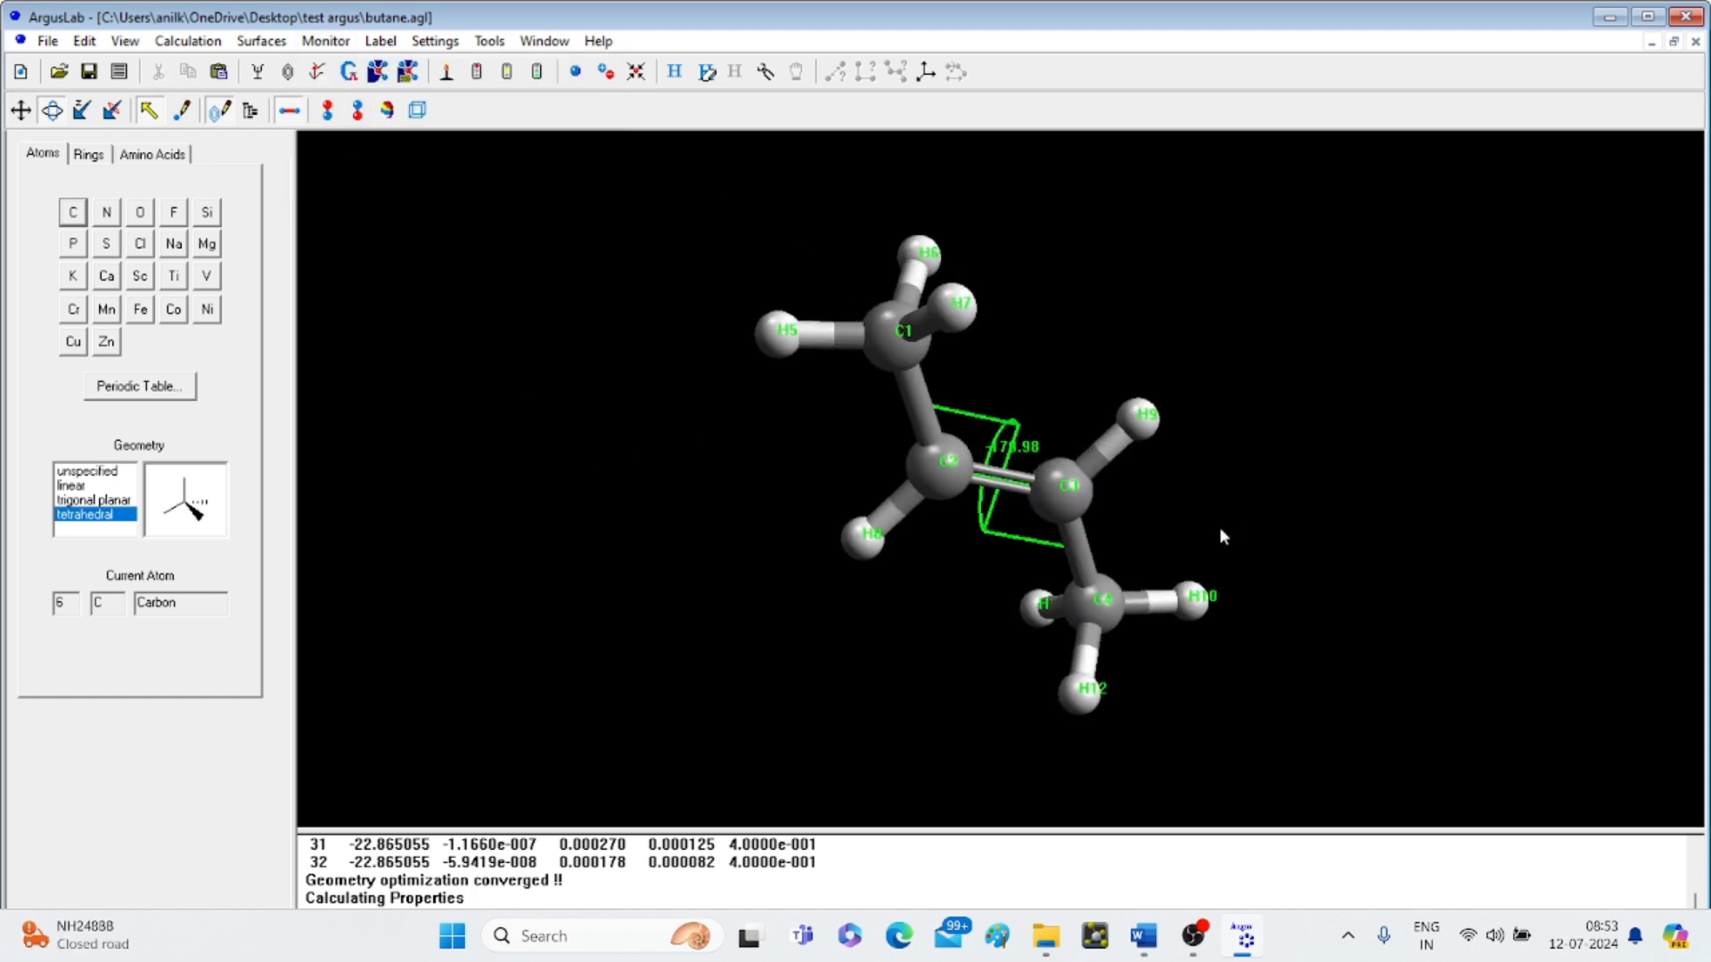
{"action": "left_click_drag", "start_coordinate": [1221, 535], "coordinate": [988, 583]}
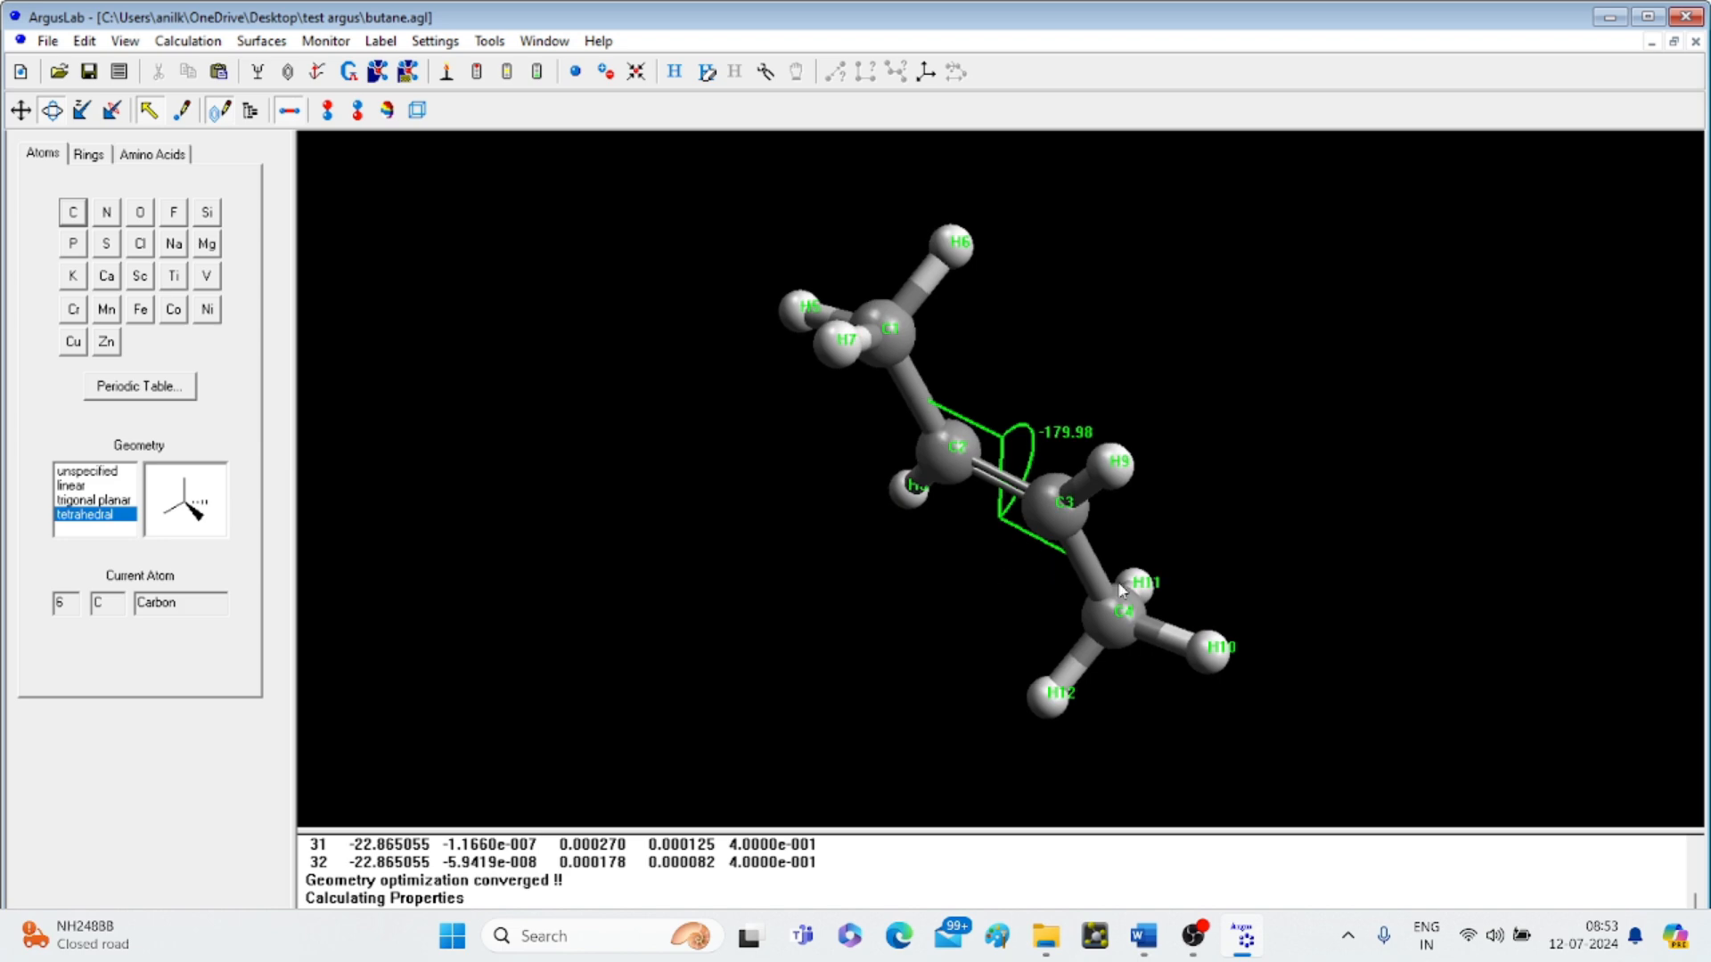
- Set the C1–C2=C3–C4 torsion angle to 0 degrees, making the model cis-2-butene
{"action": "right_click", "coordinate": [1034, 457]}
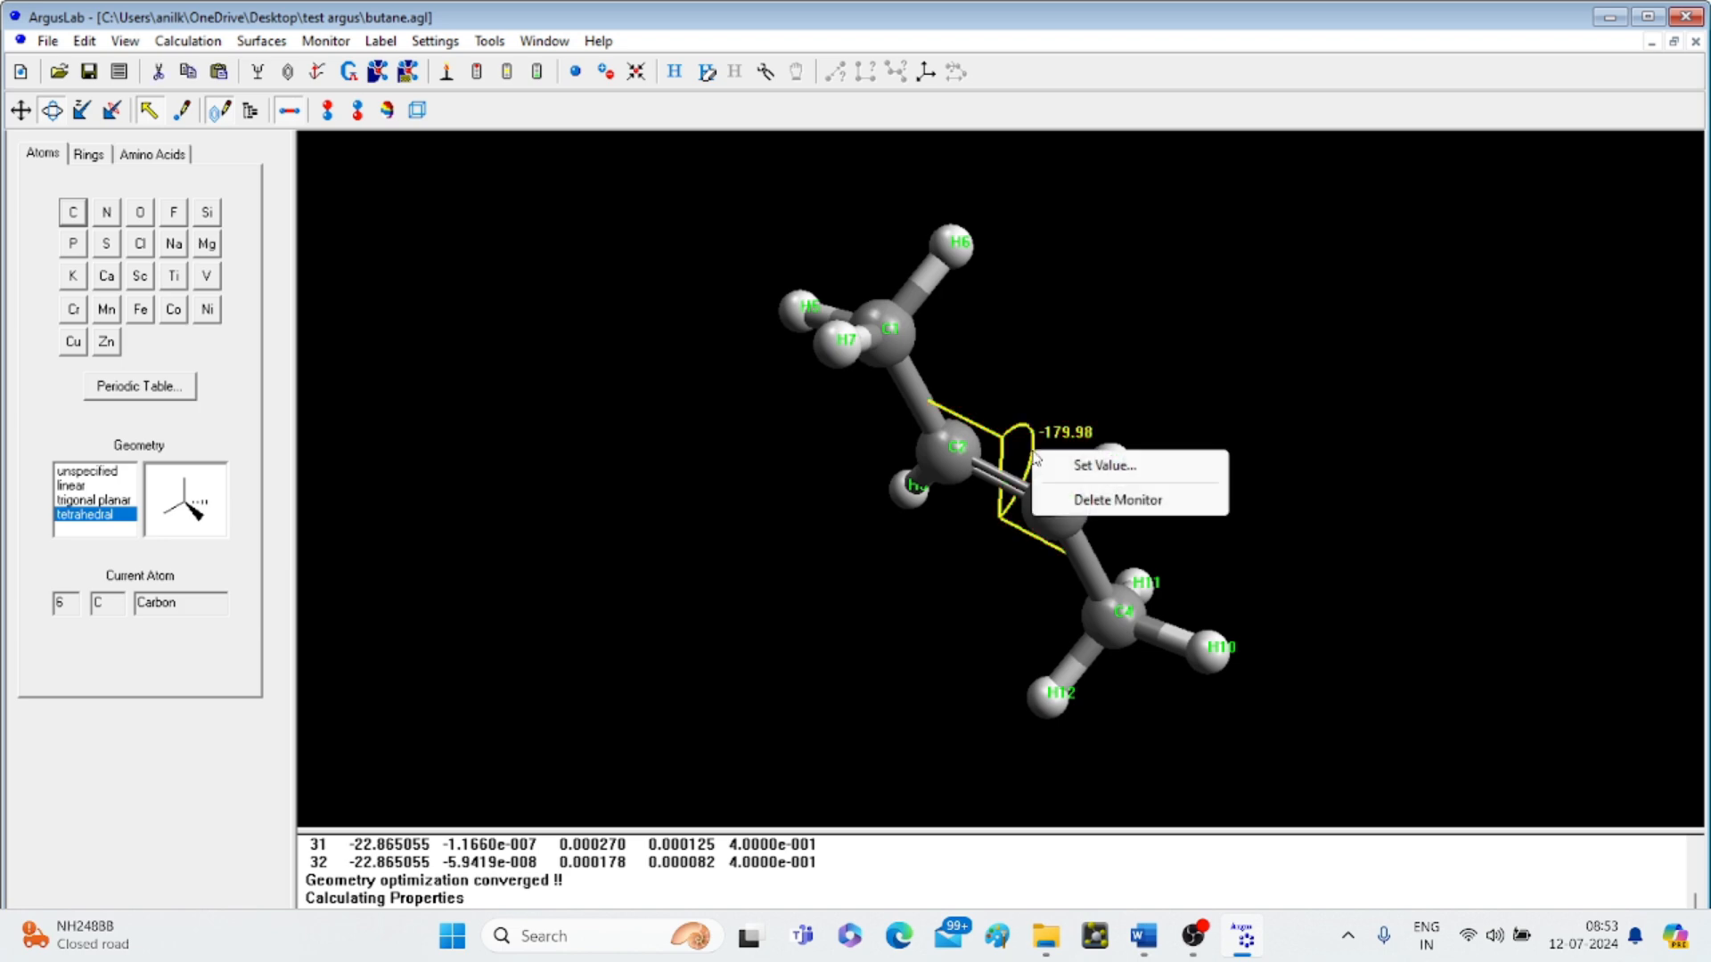
{"action": "left_click", "coordinate": [1103, 466]}
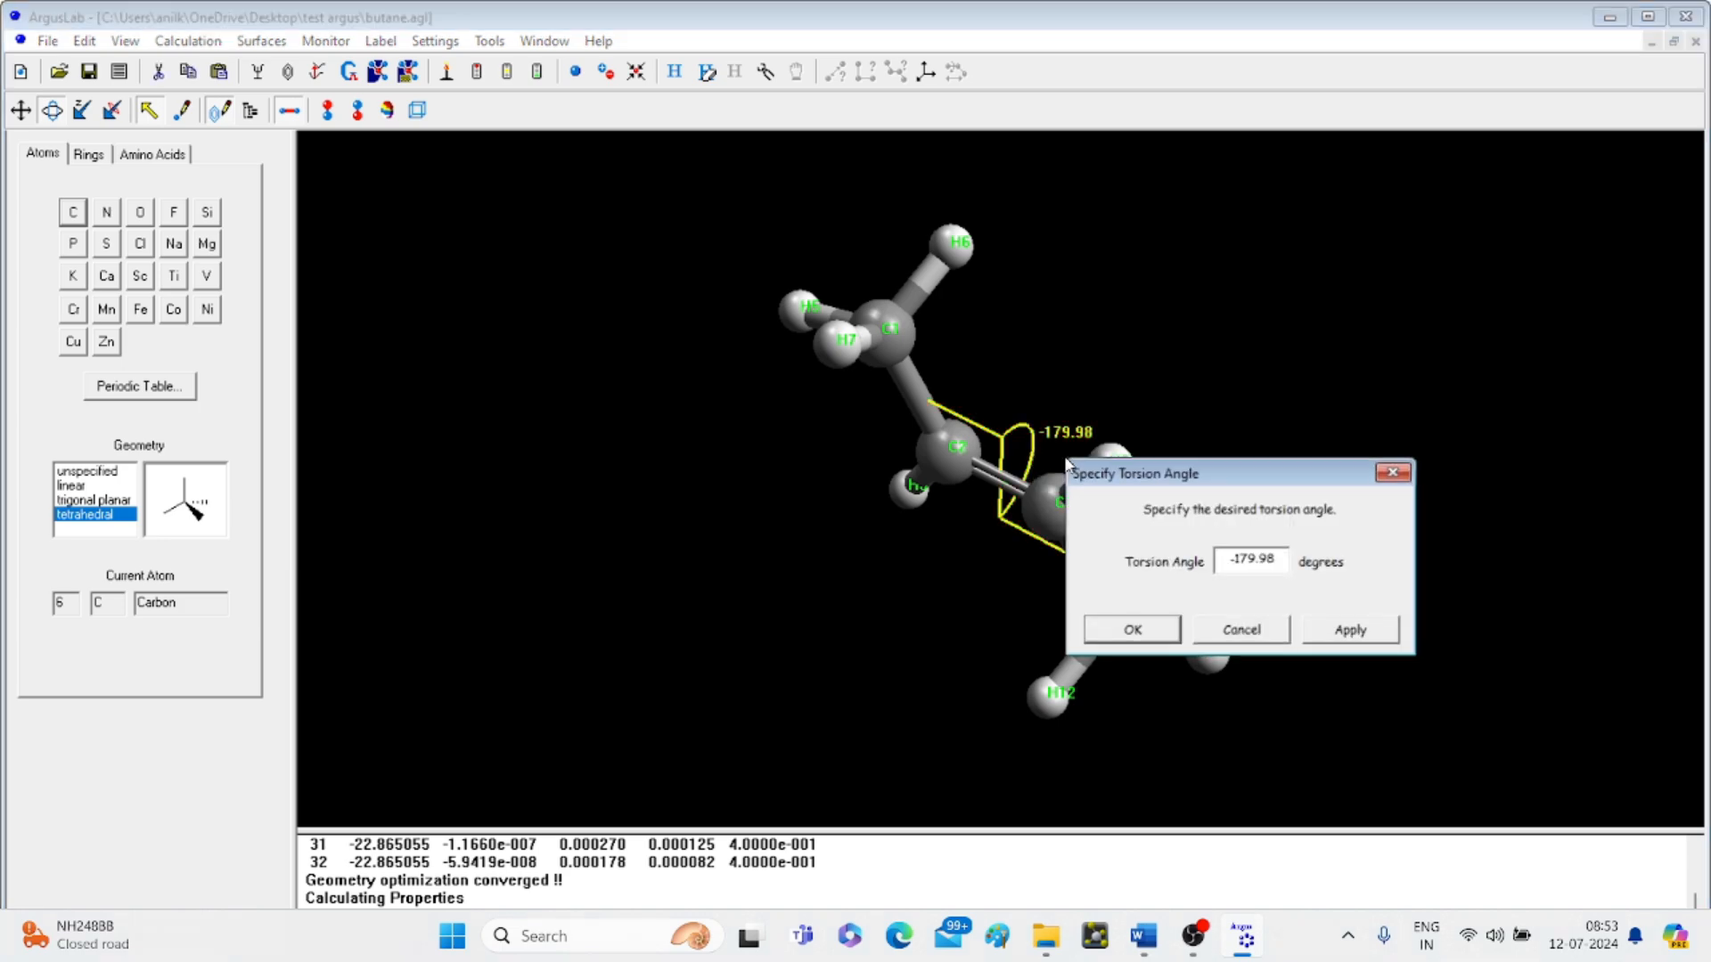
{"action": "left_click", "coordinate": [1272, 561]}
{"action": "key", "text": "BackSpace"}
{"action": "key", "text": "BackSpace"}
{"action": "key", "text": "BackSpace"}
{"action": "key", "text": "BackSpace"}
{"action": "key", "text": "BackSpace"}
{"action": "key", "text": "BackSpace"}
{"action": "key", "text": "BackSpace"}
{"action": "type", "text": "0"}
{"action": "left_click", "coordinate": [1155, 629]}
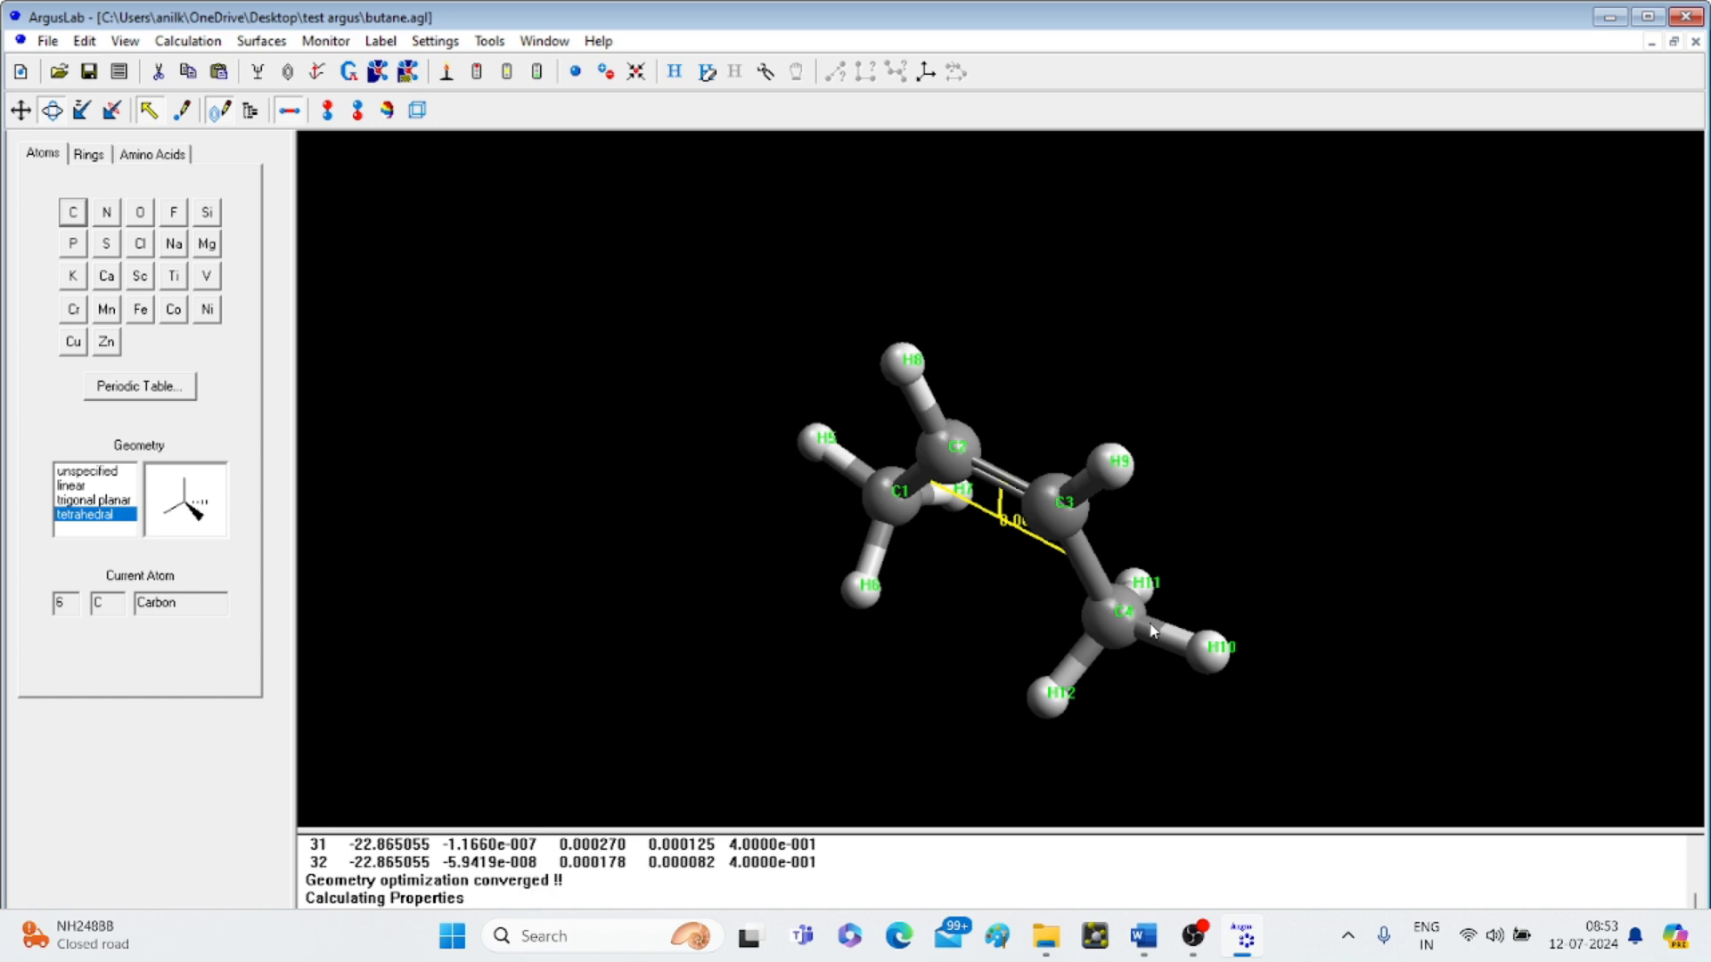
{"action": "left_click_drag", "start_coordinate": [1214, 533], "coordinate": [615, 170]}
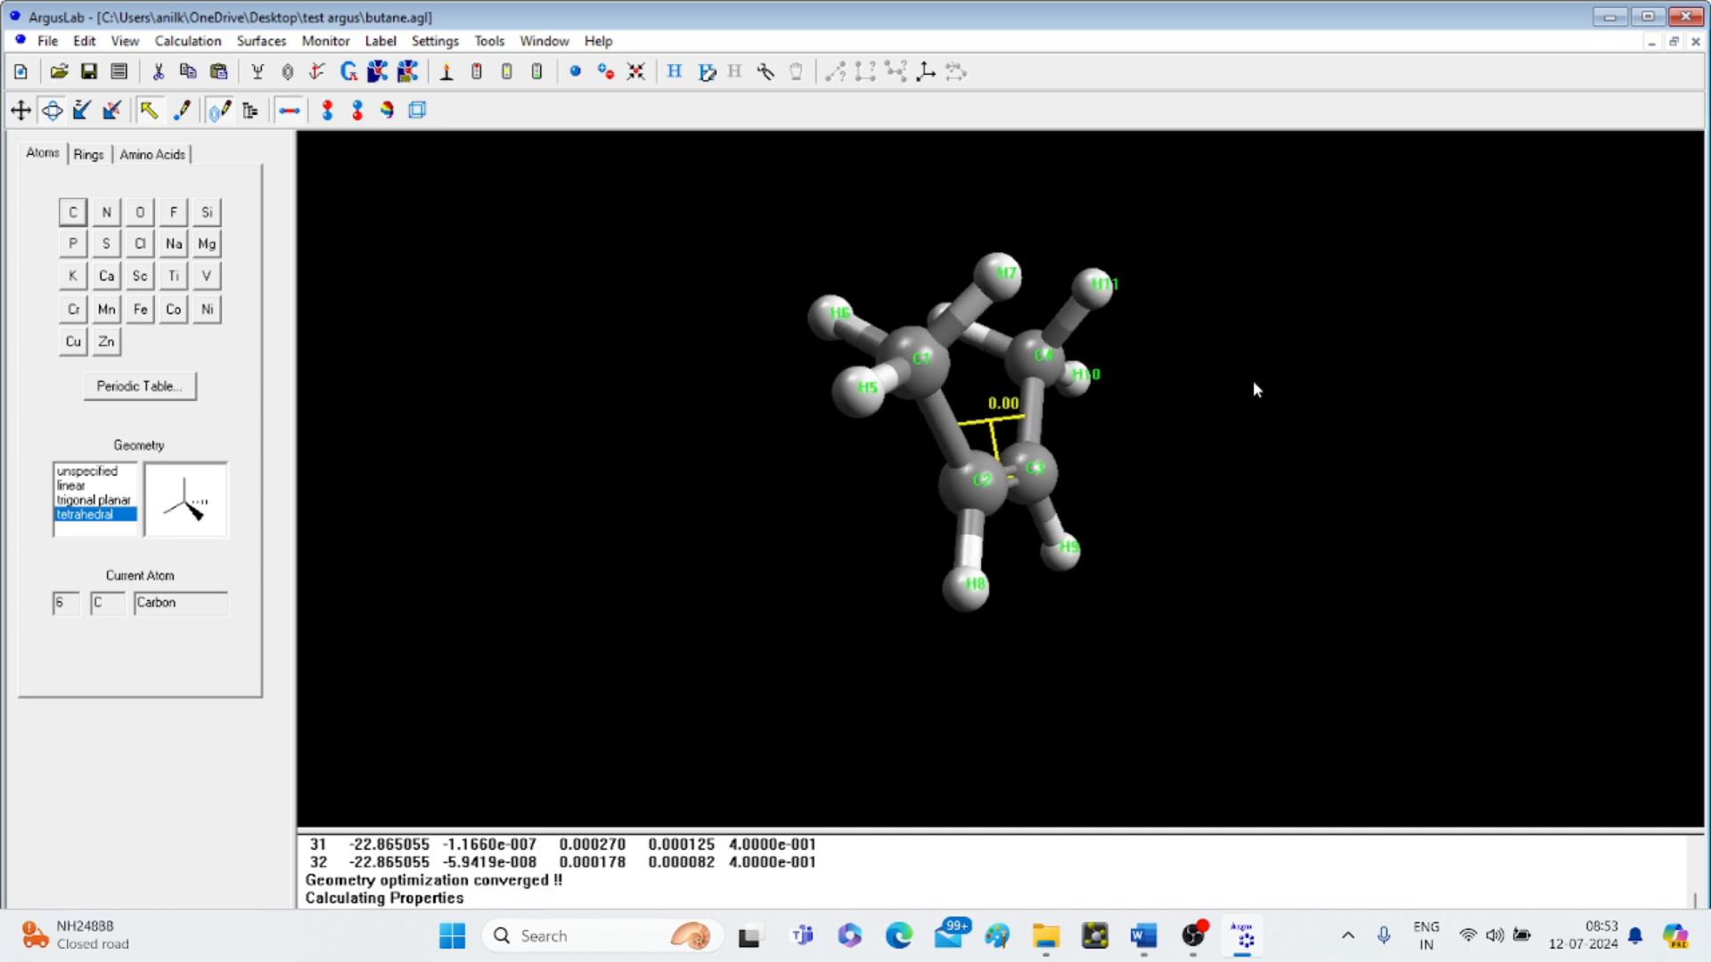
{"action": "left_click_drag", "start_coordinate": [1254, 389], "coordinate": [1033, 432]}
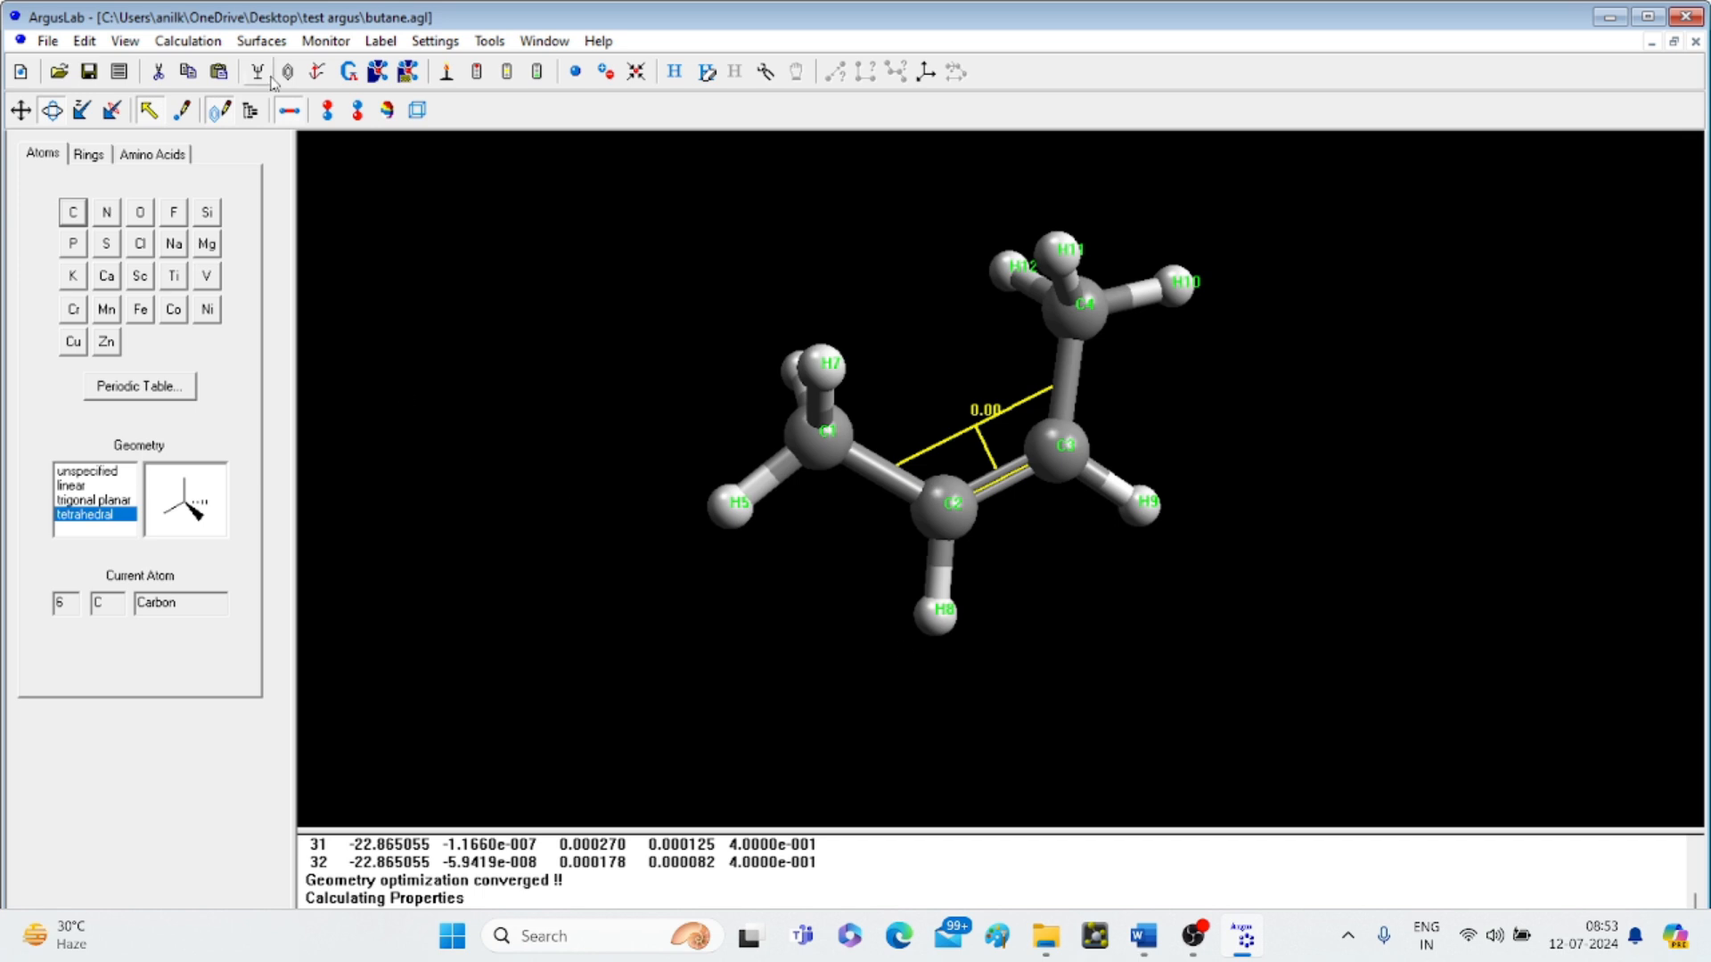
- Run an AM1 single-point energy on cis-2-butene and view its butane.out output
{"action": "left_click", "coordinate": [188, 43]}
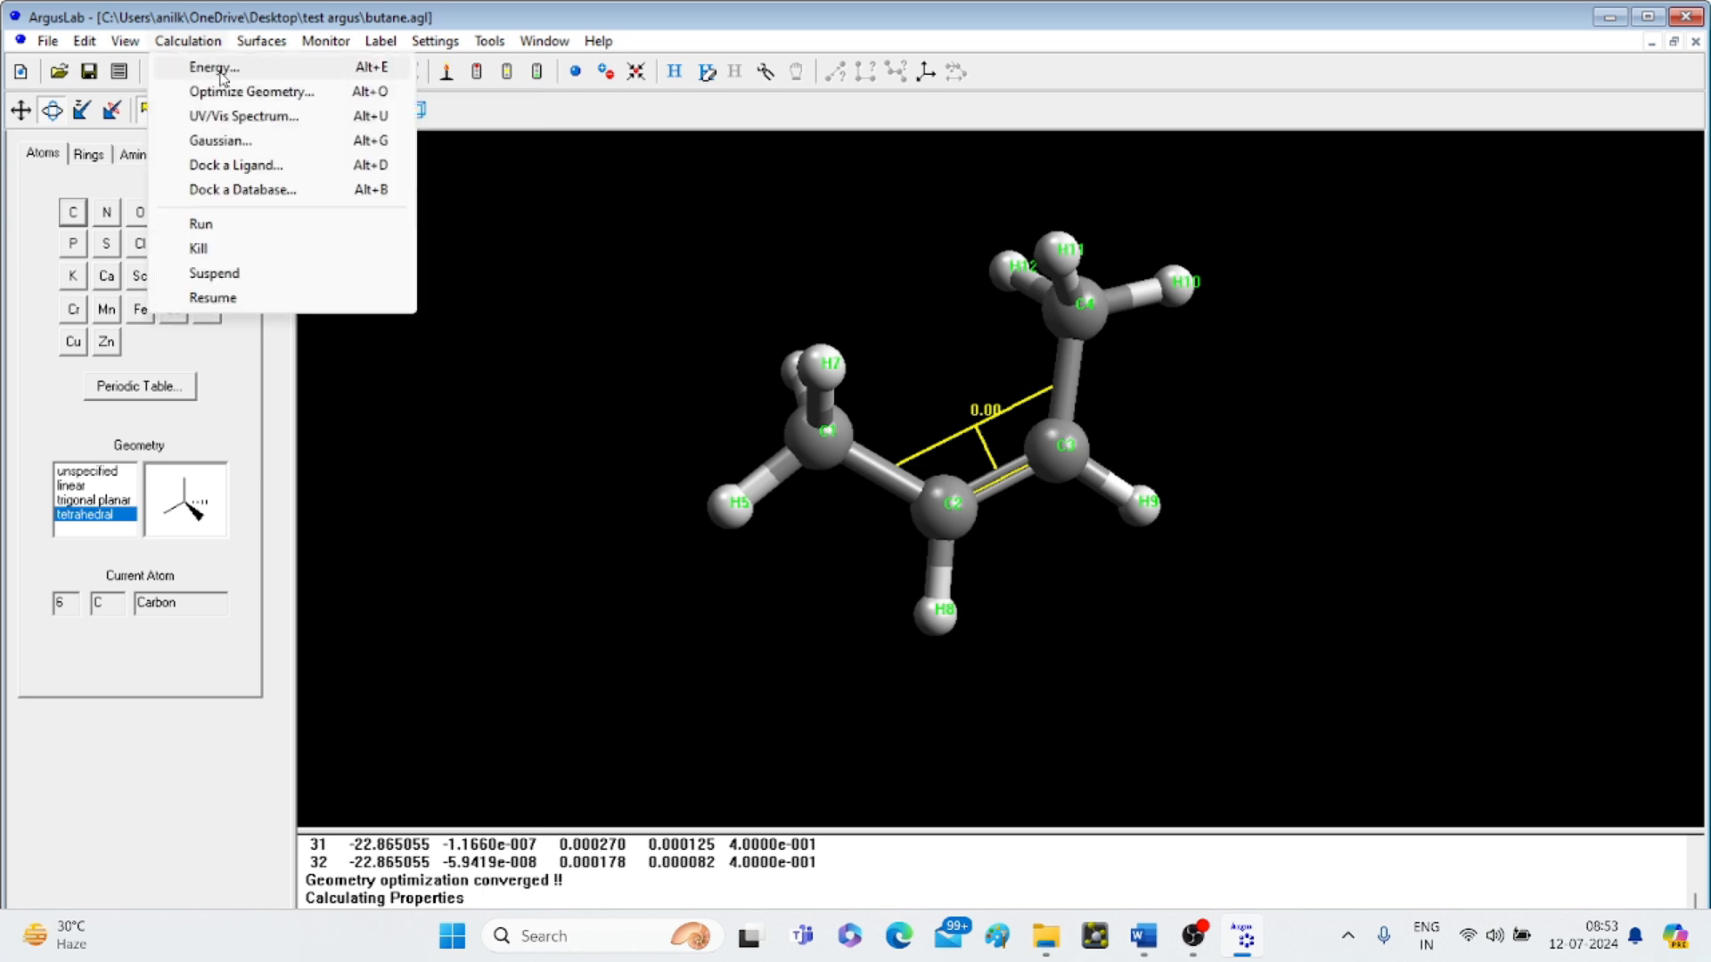
{"action": "left_click", "coordinate": [215, 68]}
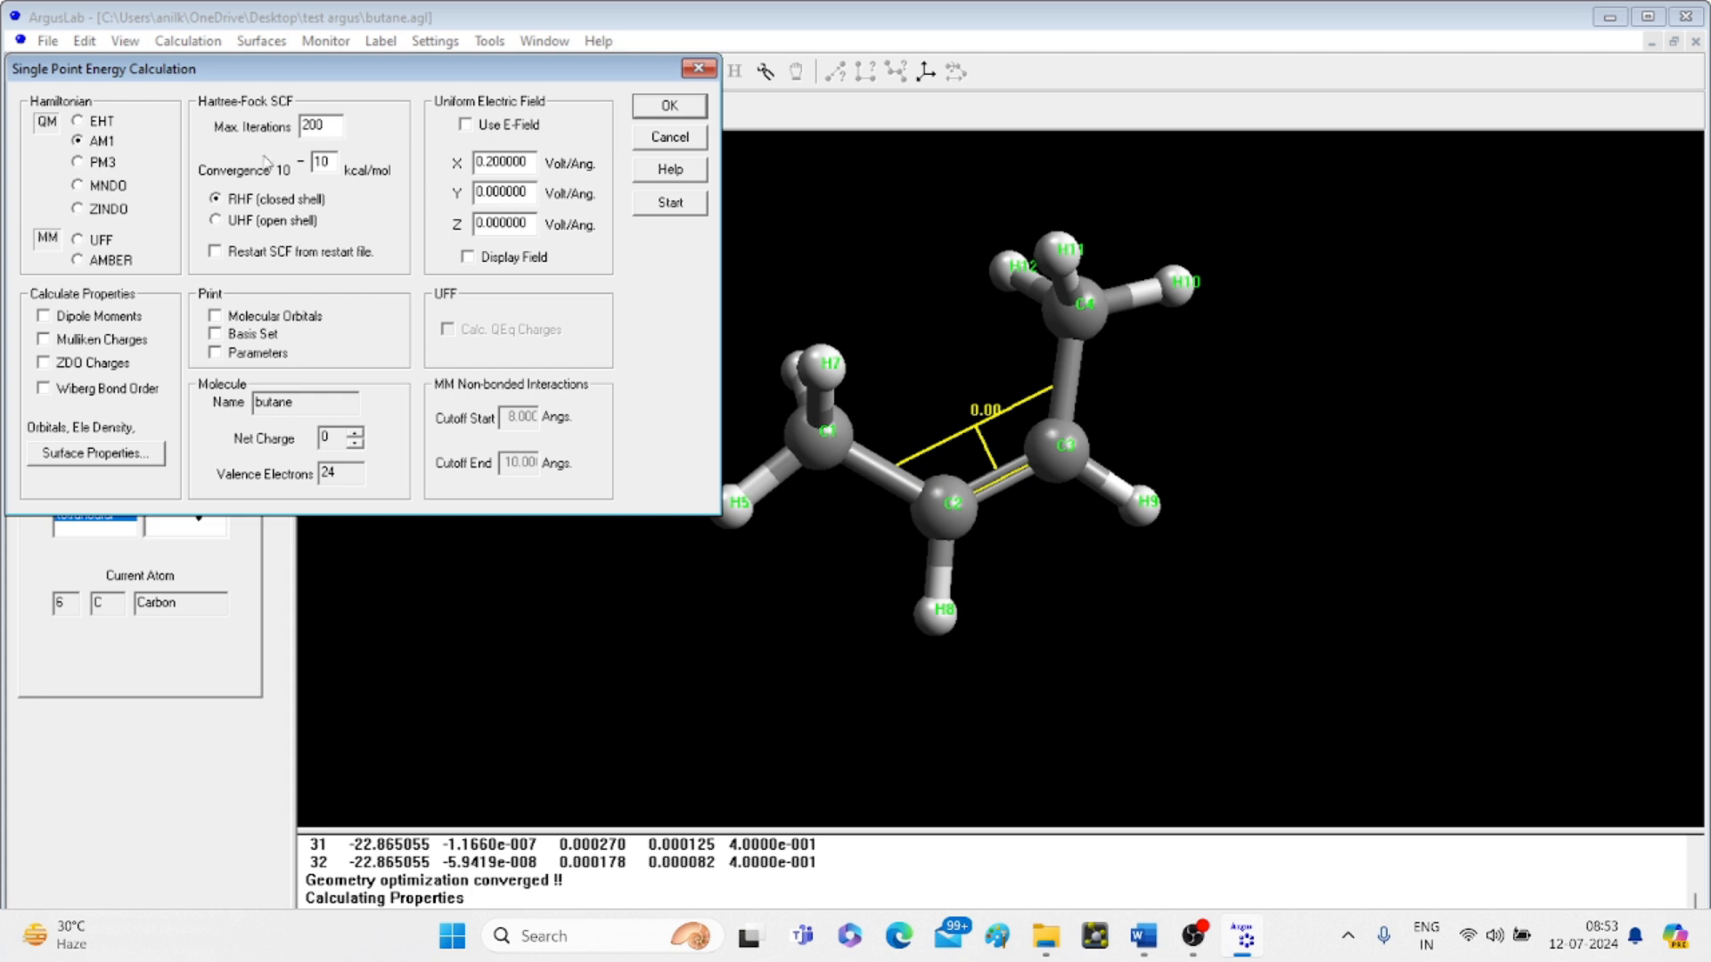
{"action": "left_click", "coordinate": [677, 203]}
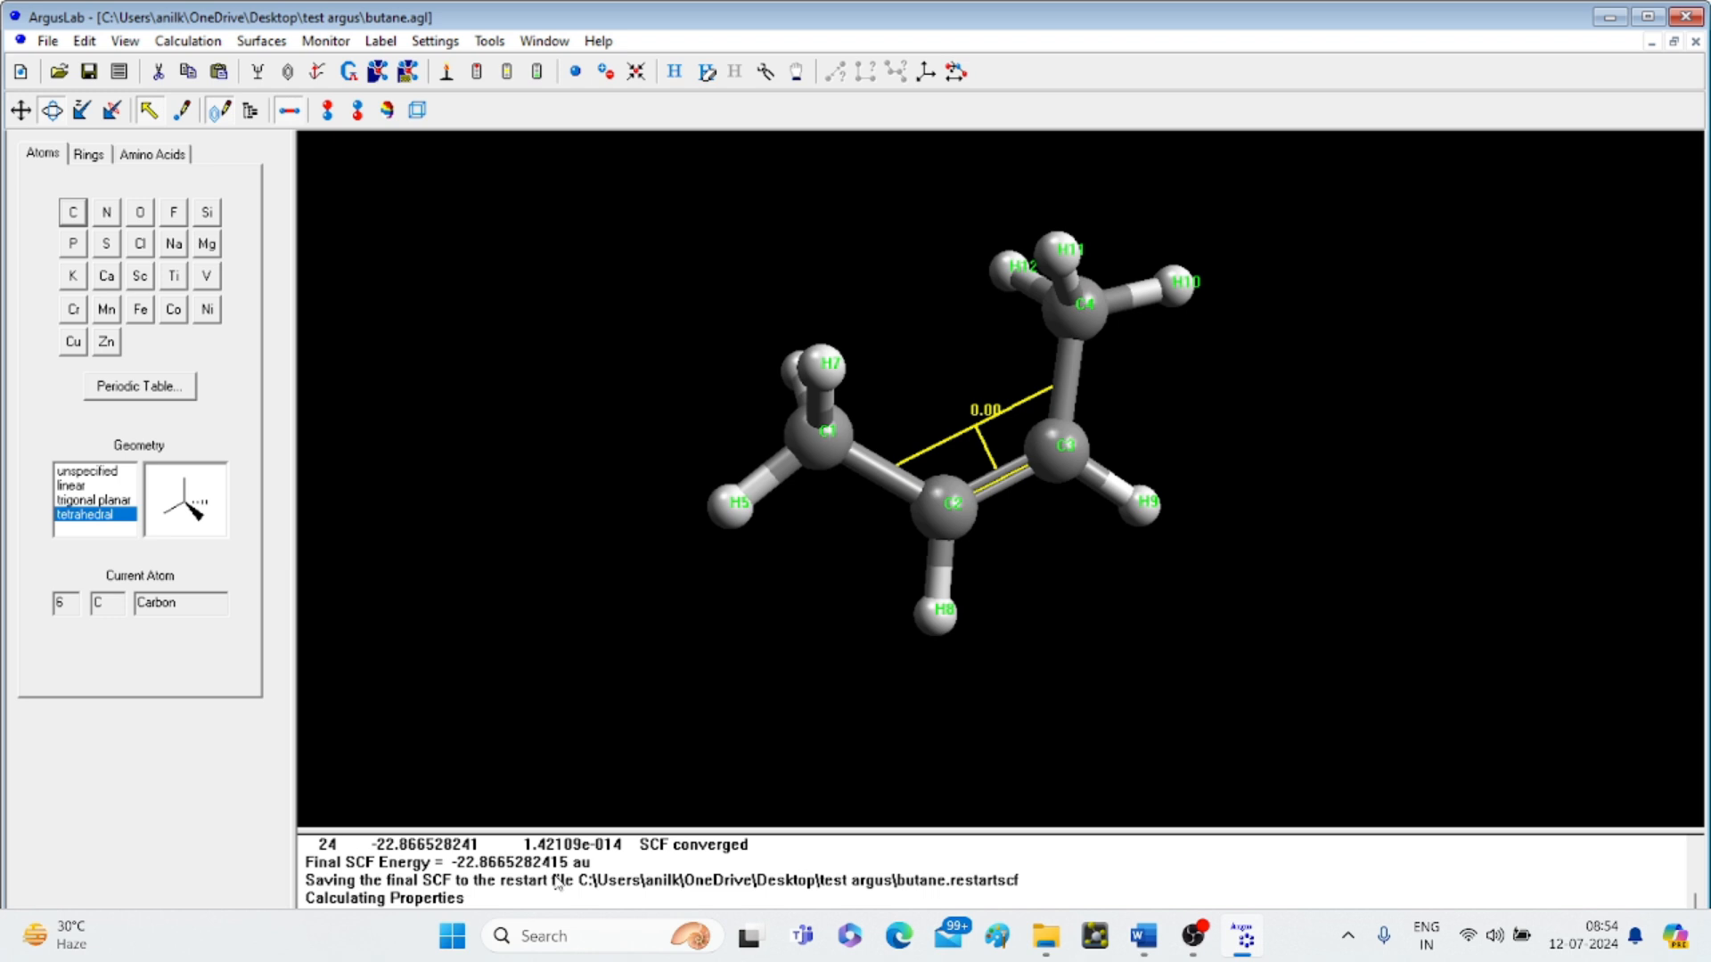
{"action": "left_click", "coordinate": [119, 72]}
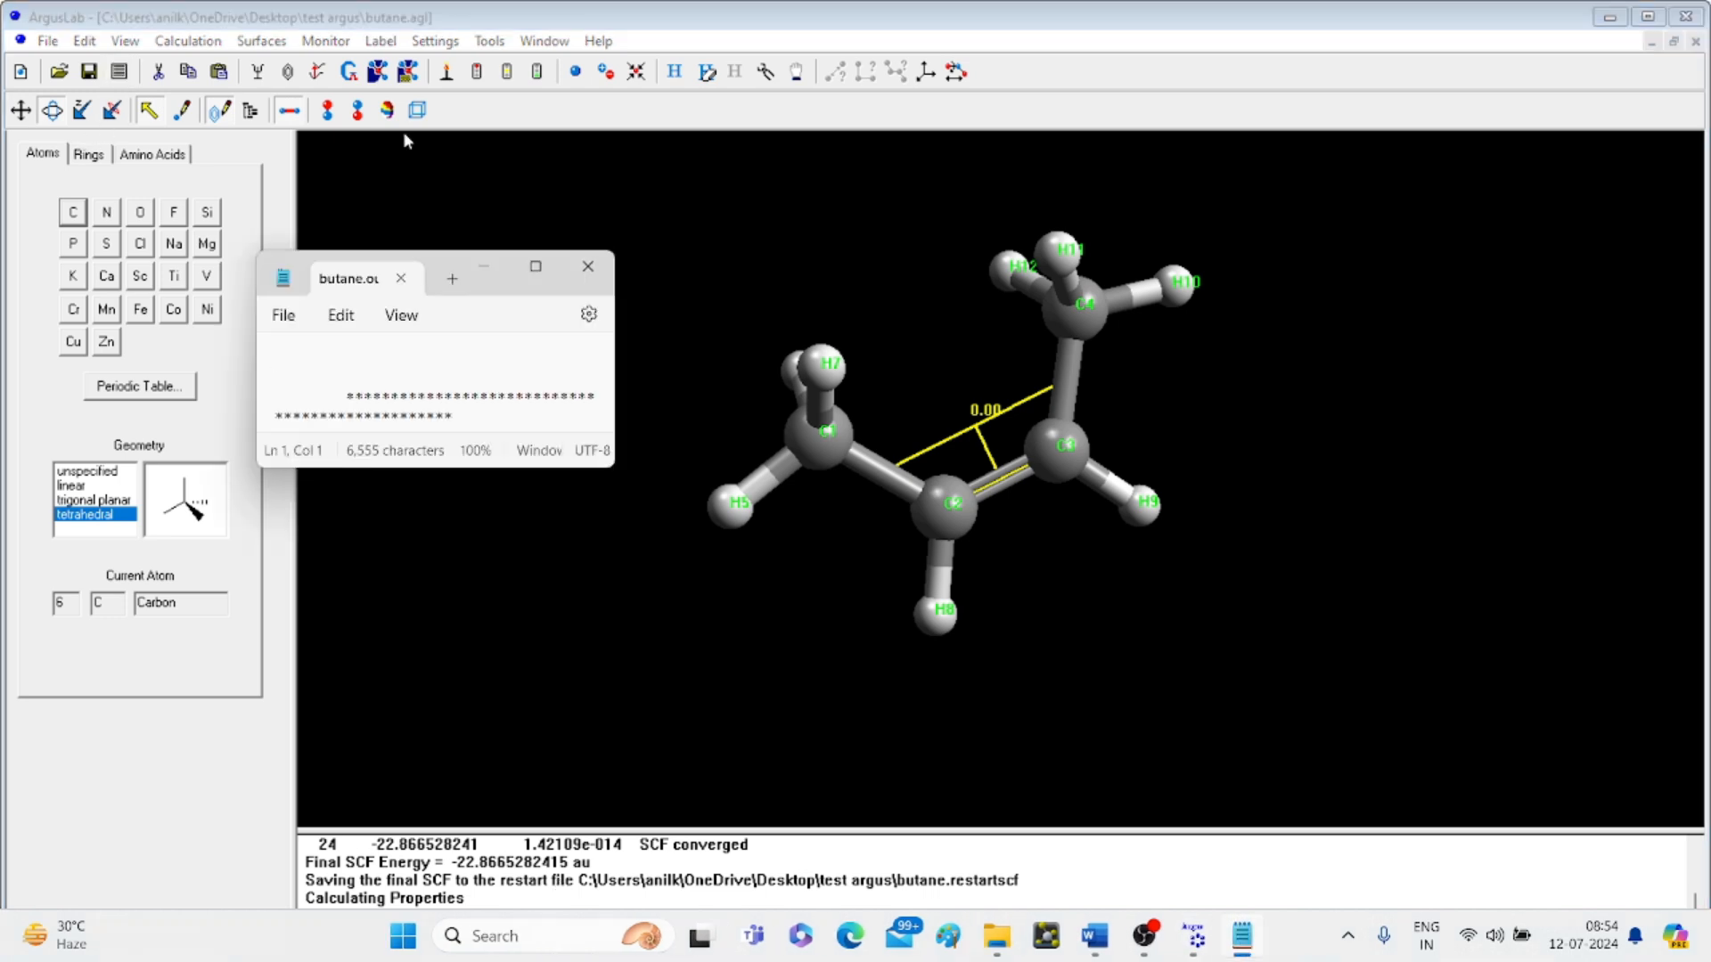
- Search butane.out for 'heat' and select the -2.1105 kcal/mol Heat of Formation value
{"action": "left_click", "coordinate": [536, 268]}
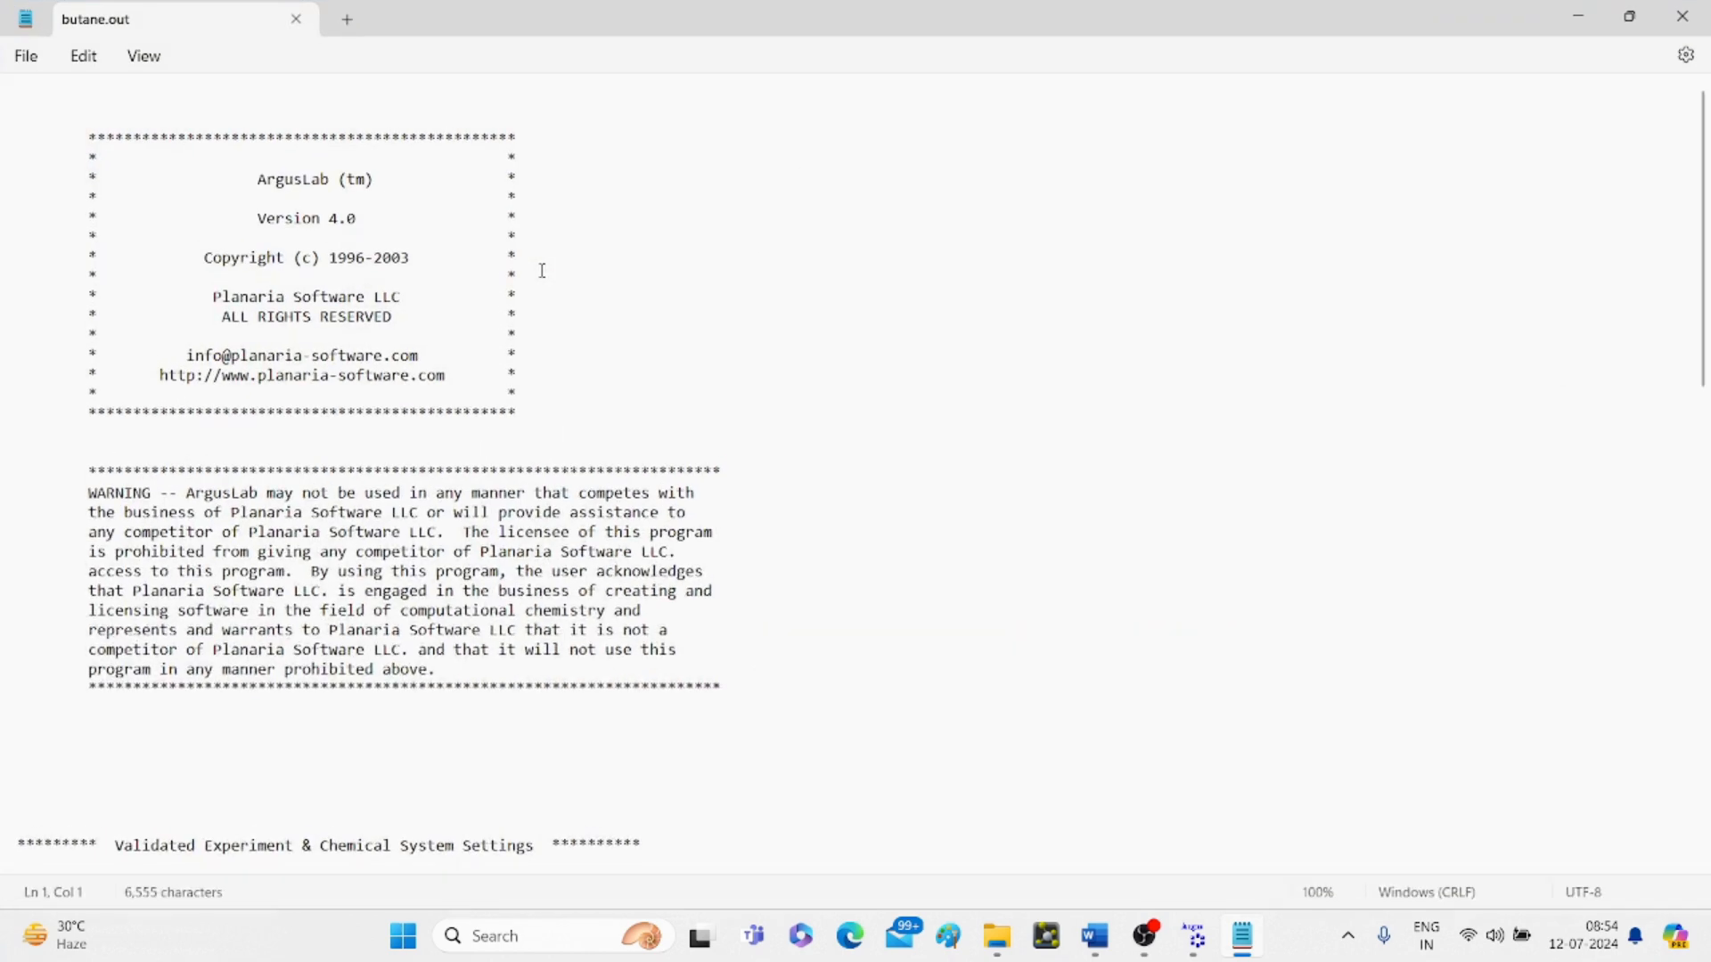
{"action": "key", "text": "ctrl+f"}
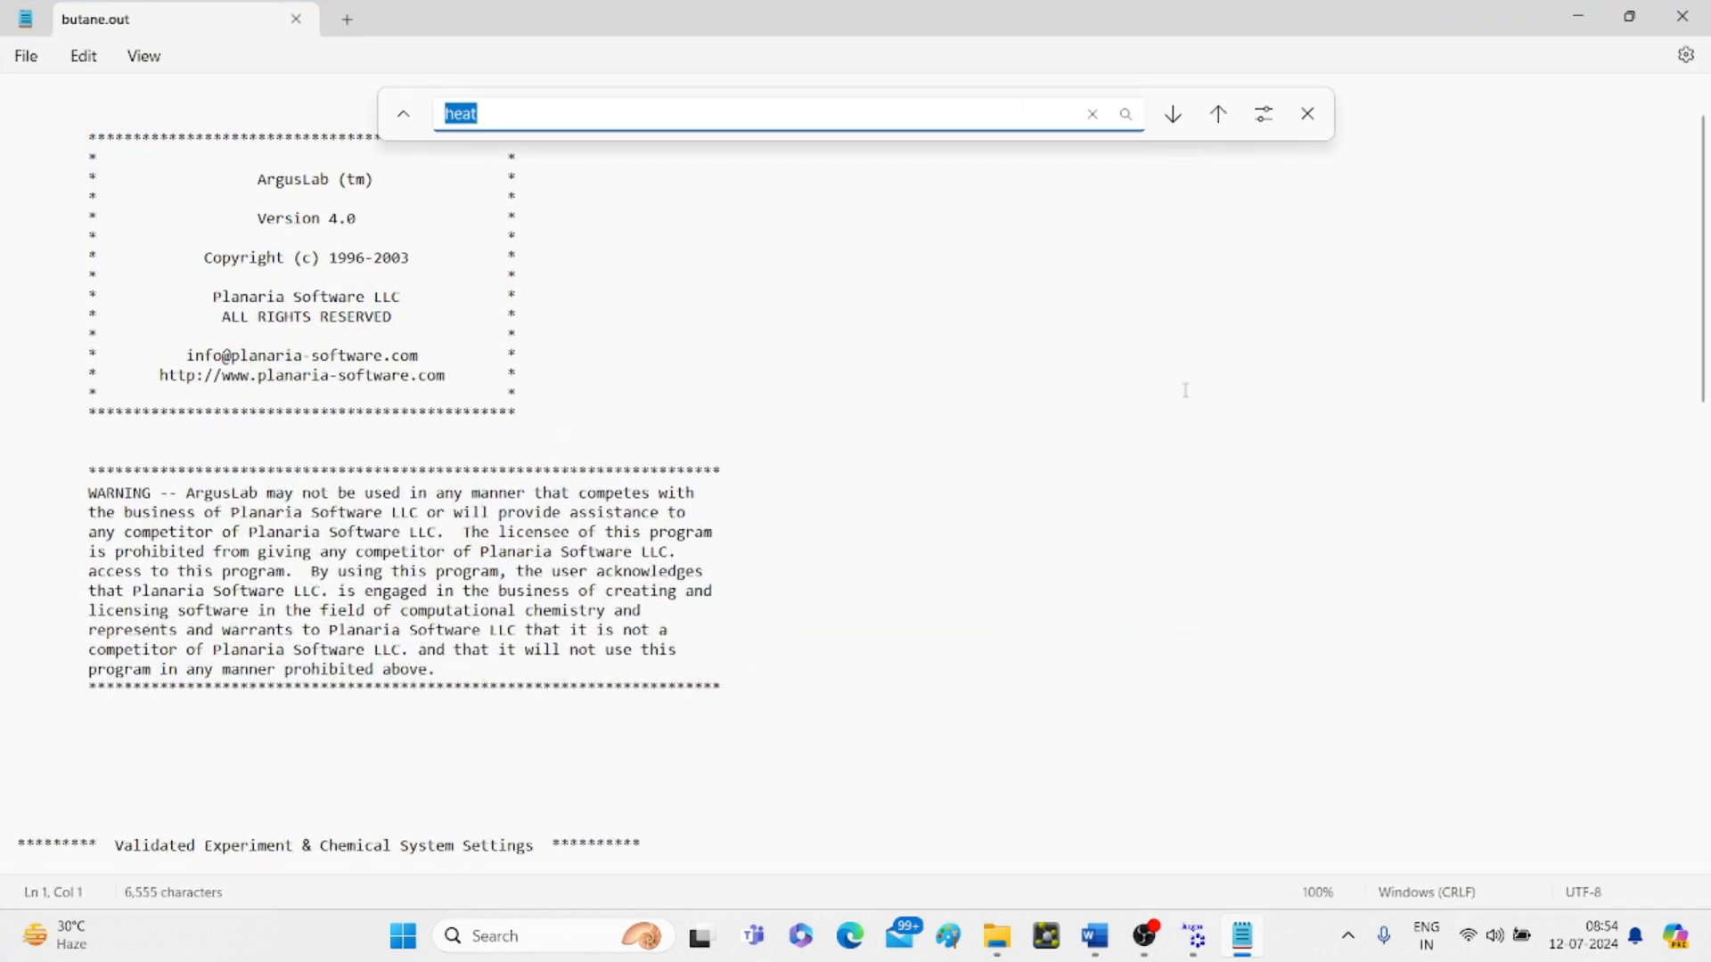
{"action": "key", "text": "Return"}
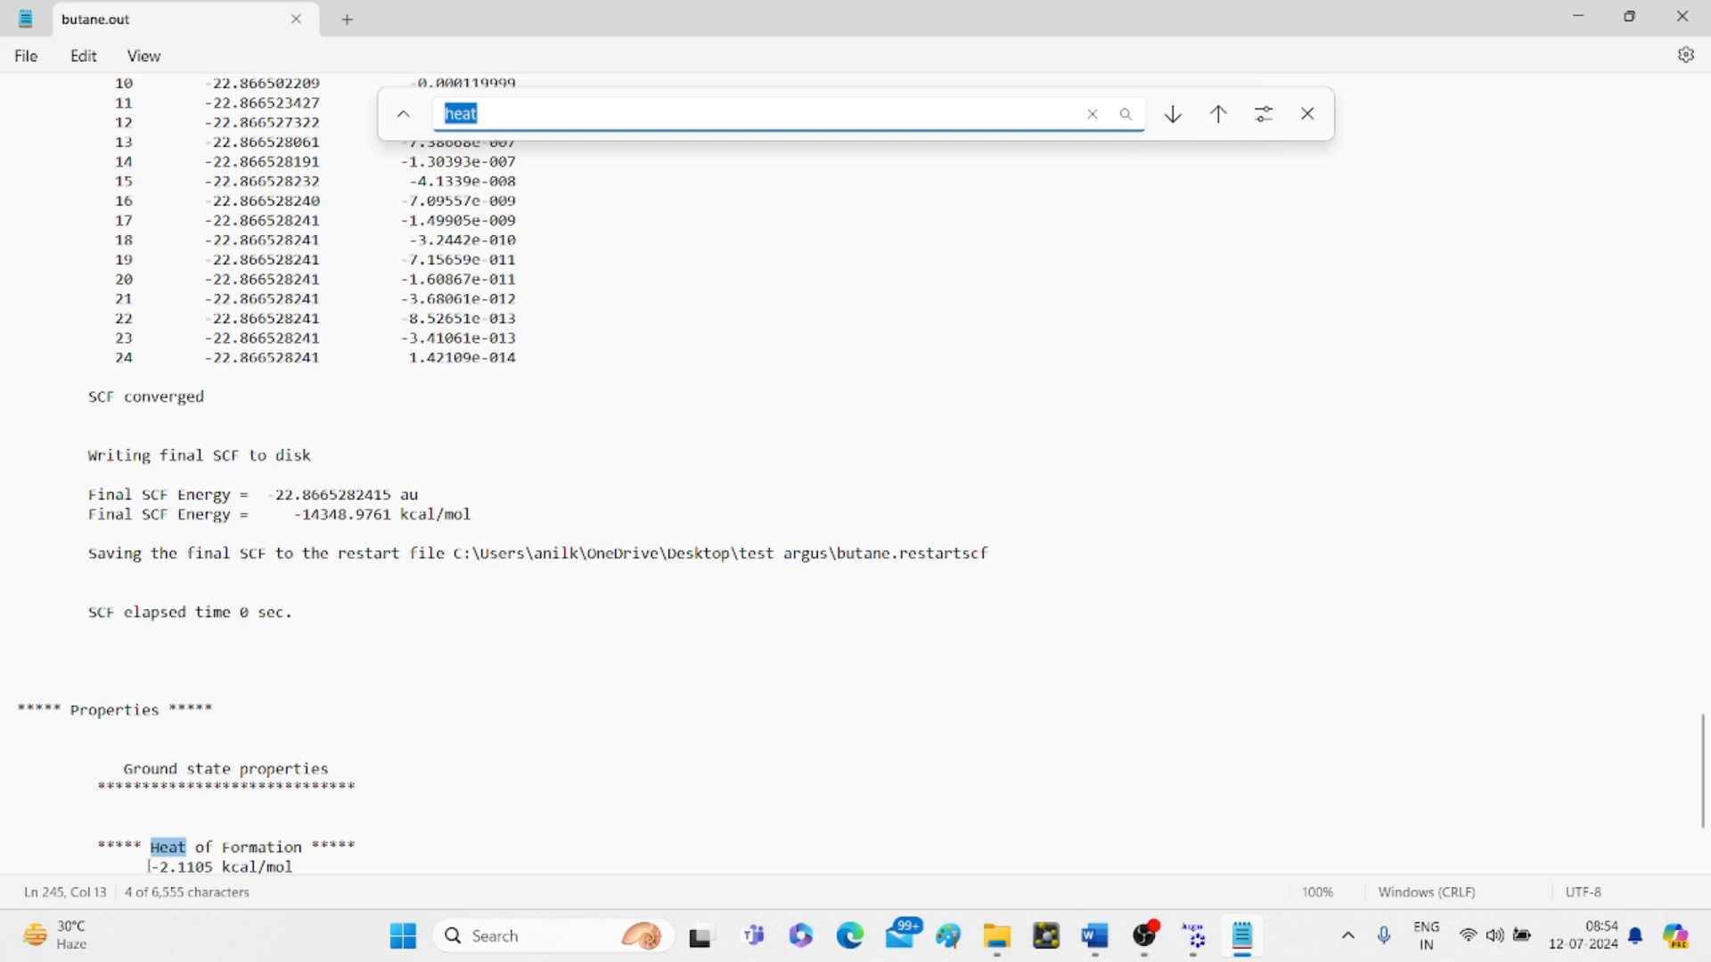
{"action": "left_click_drag", "start_coordinate": [150, 866], "coordinate": [183, 886]}
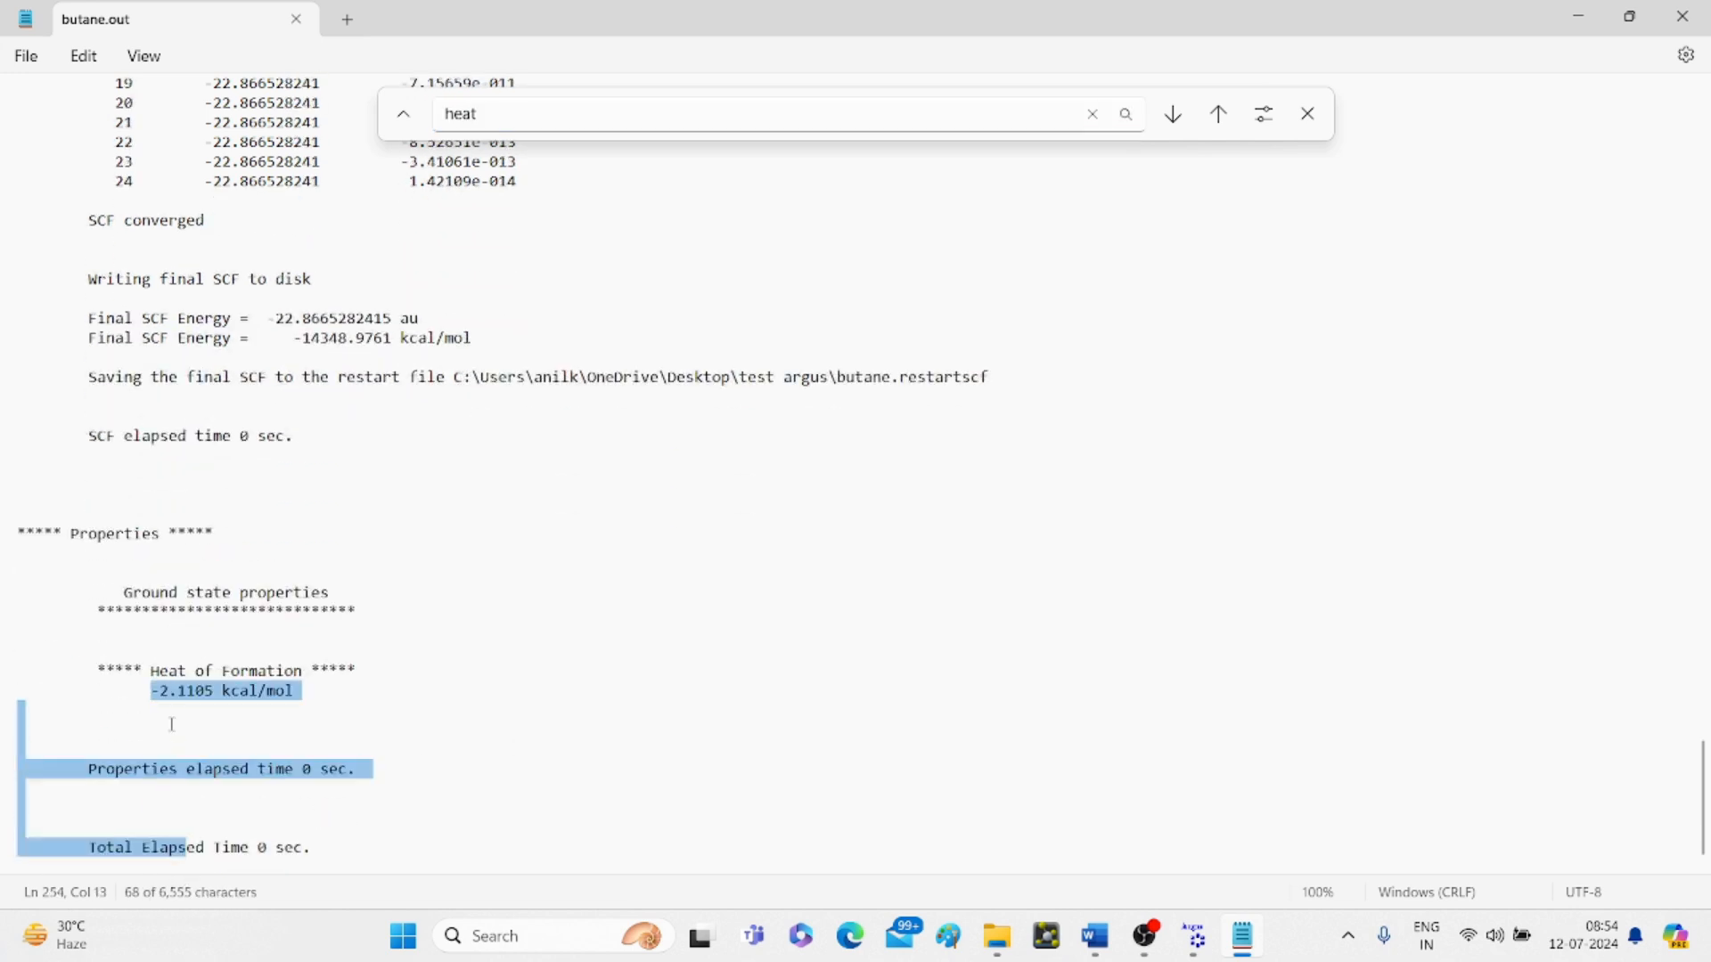
{"action": "left_click_drag", "start_coordinate": [172, 725], "coordinate": [154, 688]}
{"action": "key", "text": "ctrl+c"}
{"action": "left_click", "coordinate": [155, 694]}
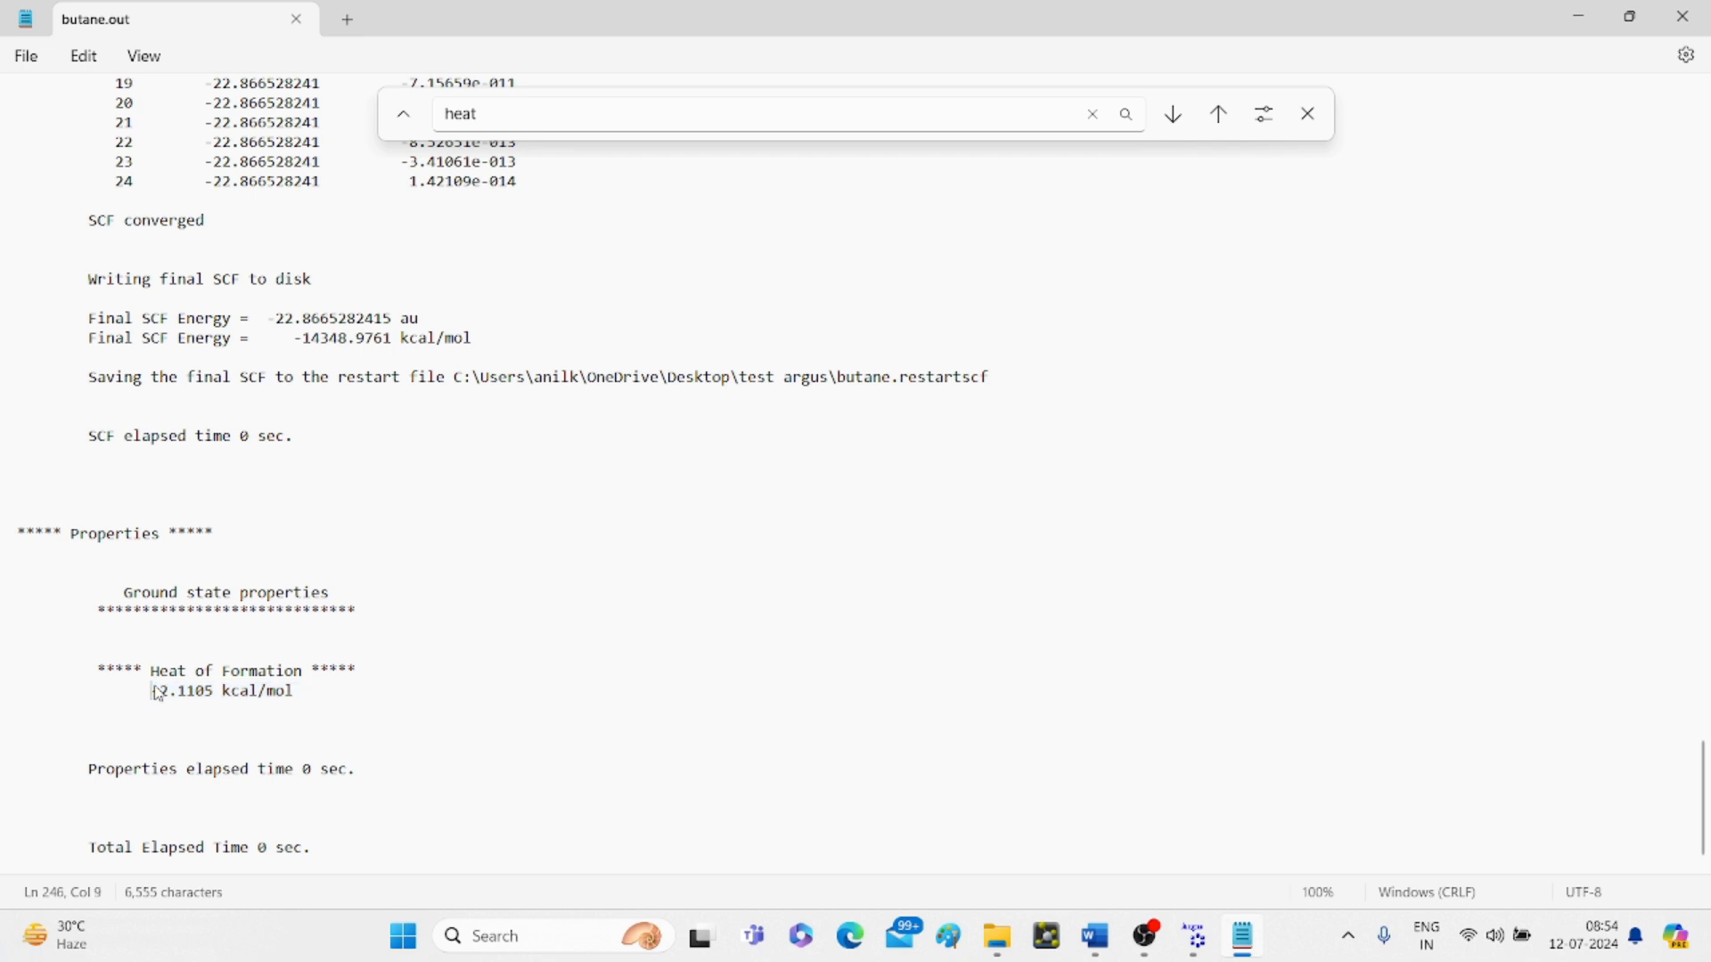
{"action": "left_click_drag", "start_coordinate": [149, 694], "coordinate": [300, 709]}
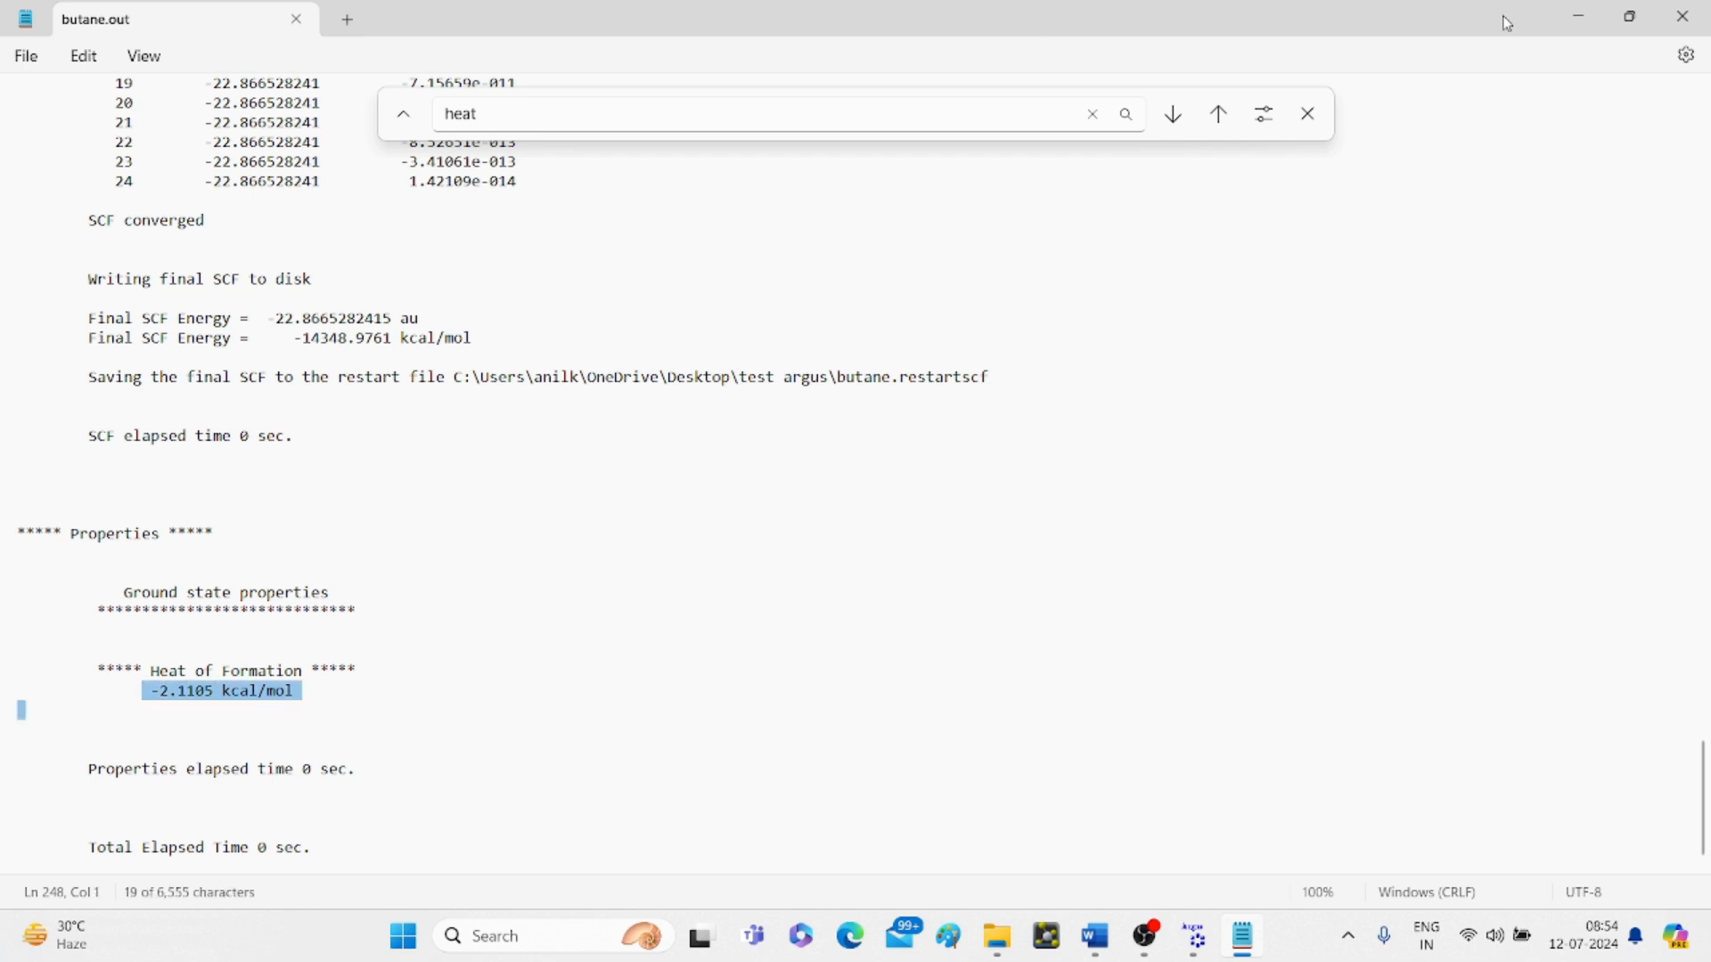
{"action": "left_click", "coordinate": [1579, 16]}
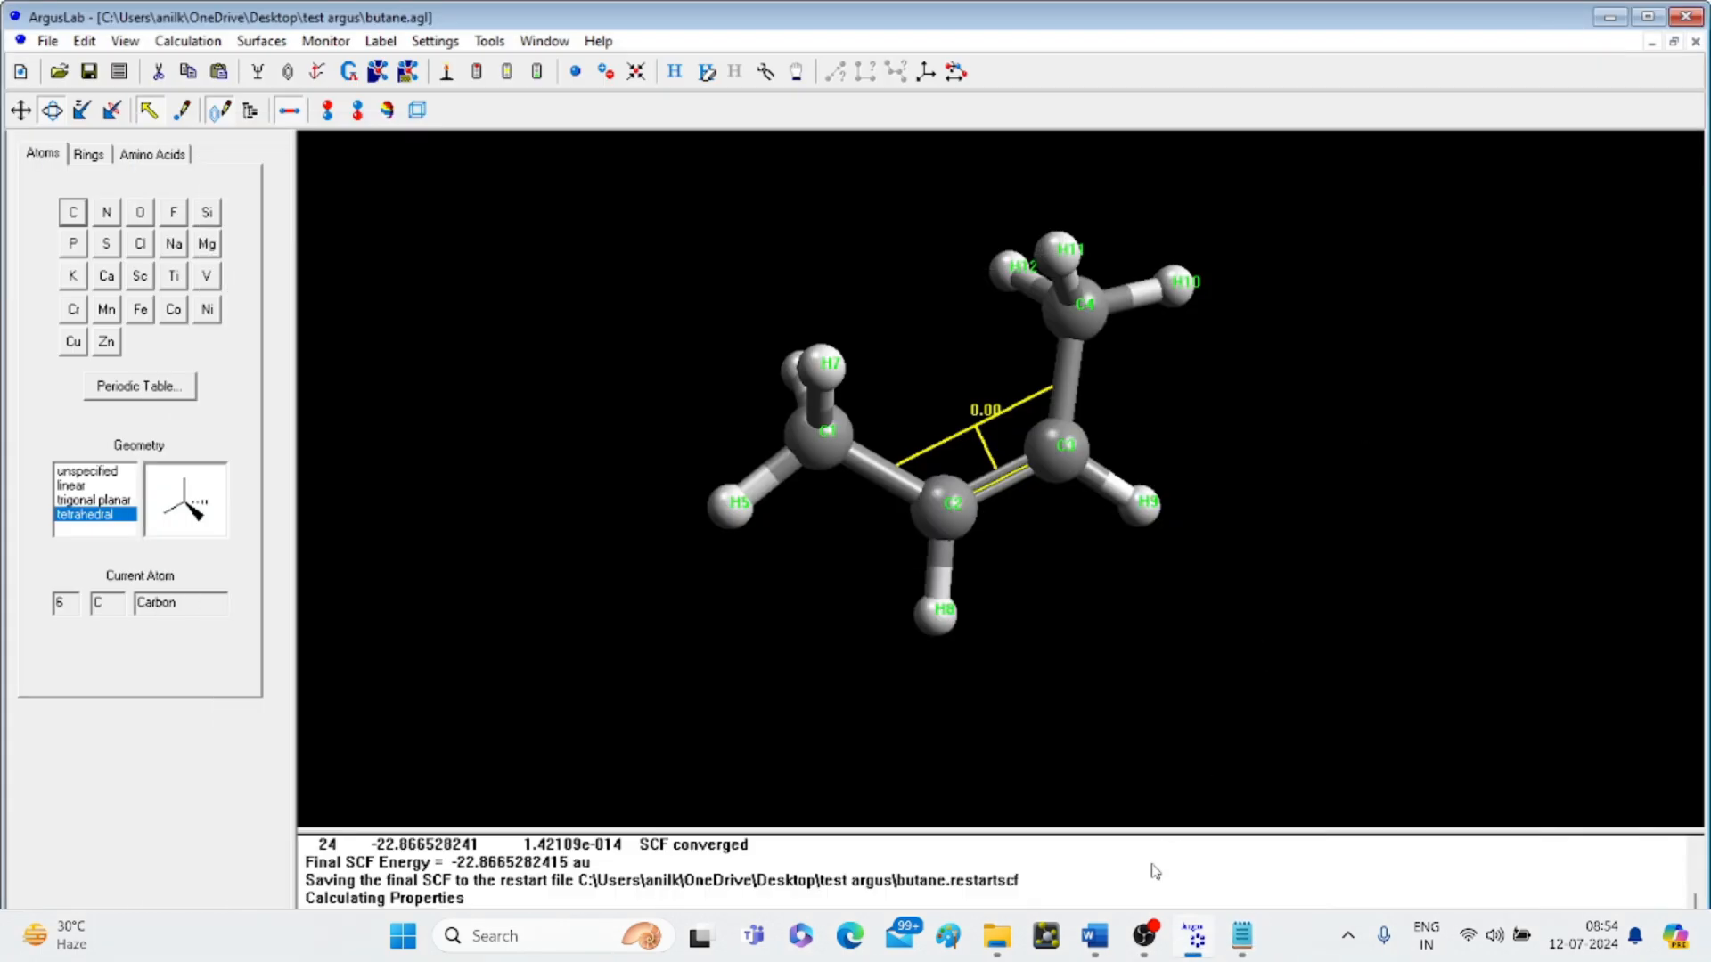
- Paste -2.1105 kcal/mol into the Word table's Cis-2-butene heat of formation cell
{"action": "left_click", "coordinate": [1098, 938]}
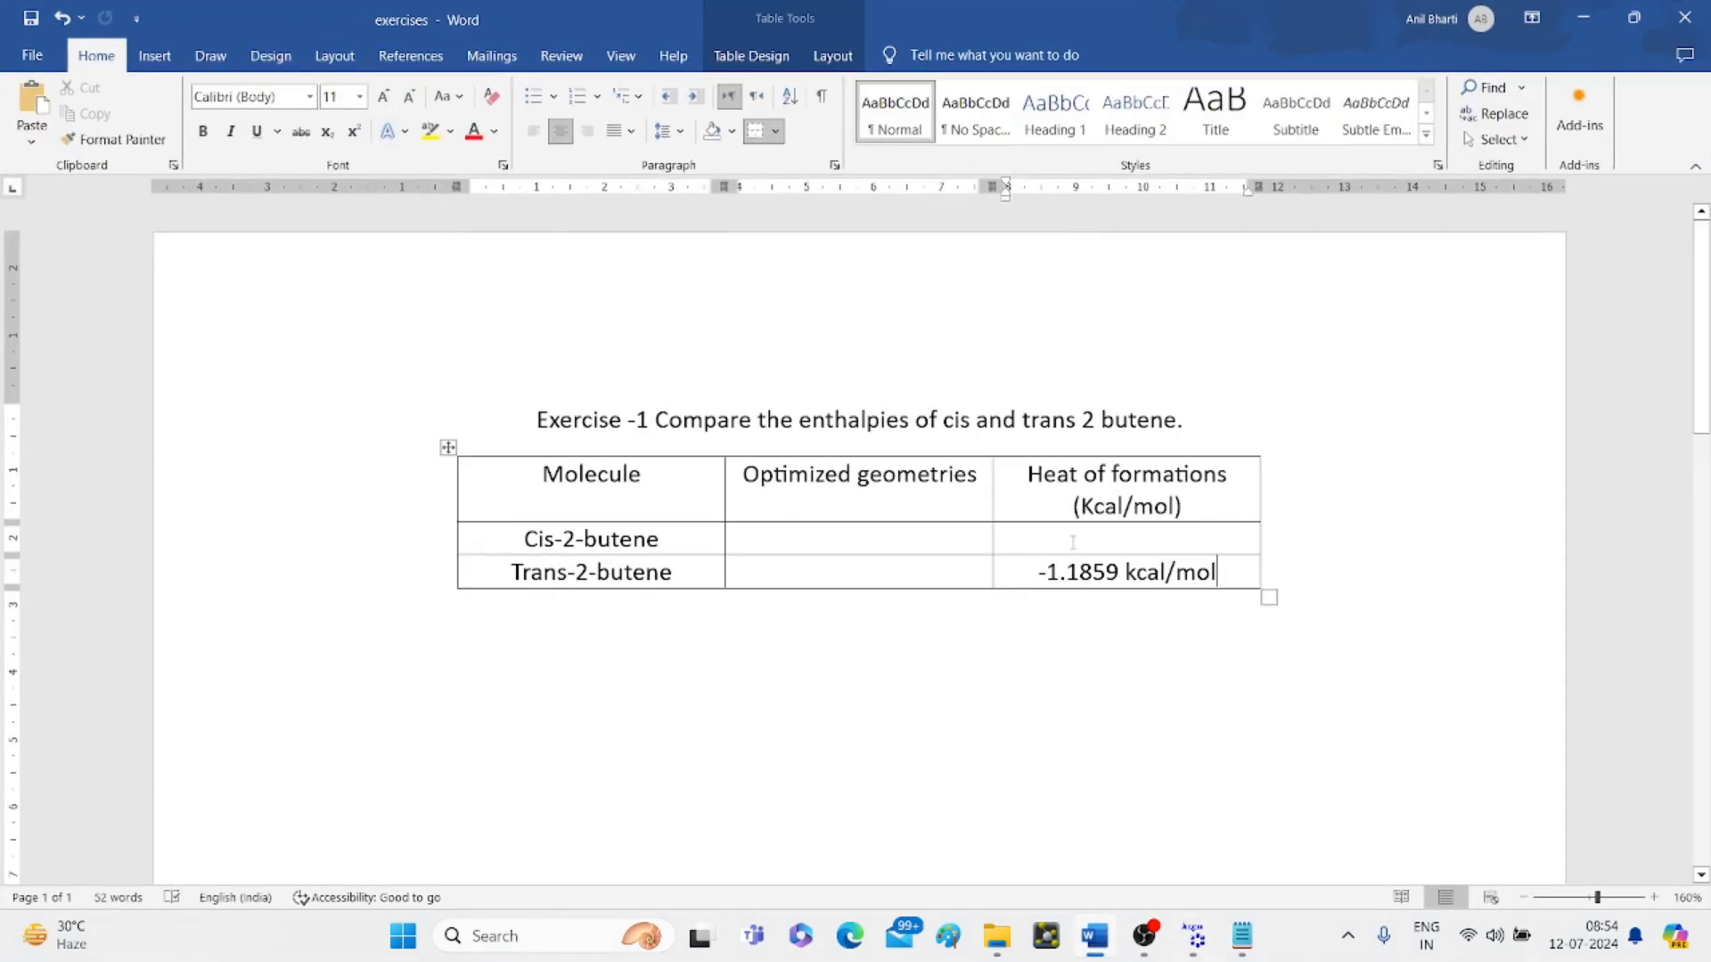
{"action": "left_click", "coordinate": [1076, 542]}
{"action": "key", "text": "ctrl+v"}
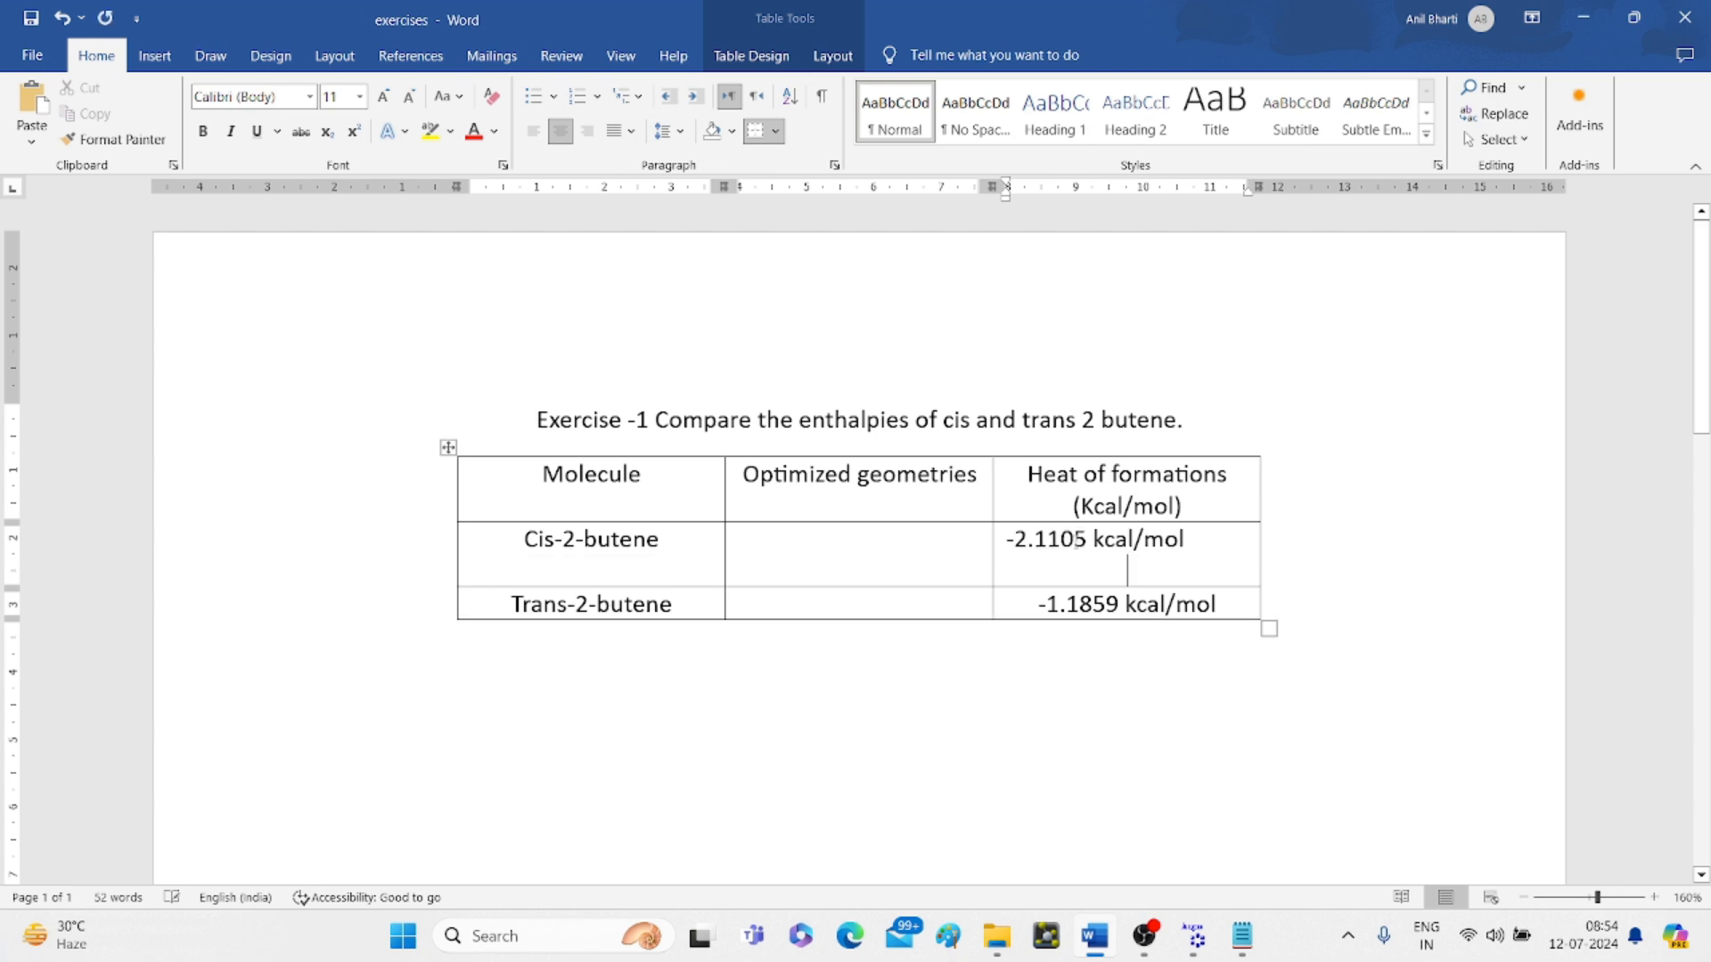
{"action": "left_click", "coordinate": [1375, 582]}
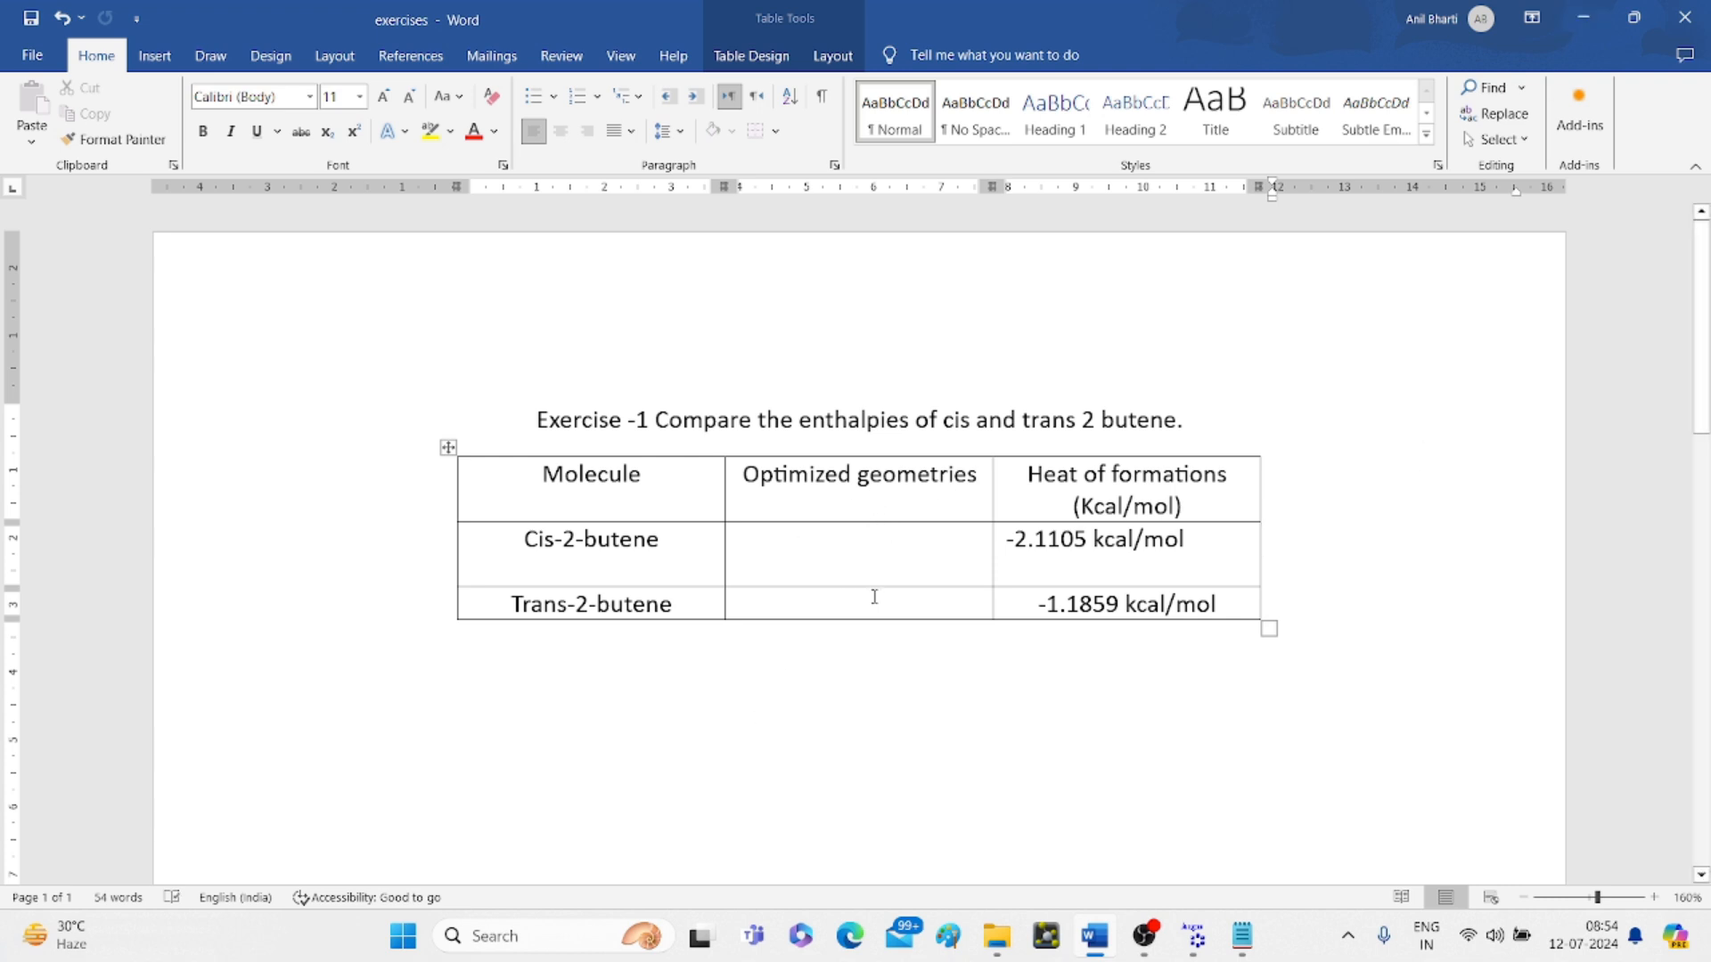
{"action": "left_click", "coordinate": [1197, 943]}
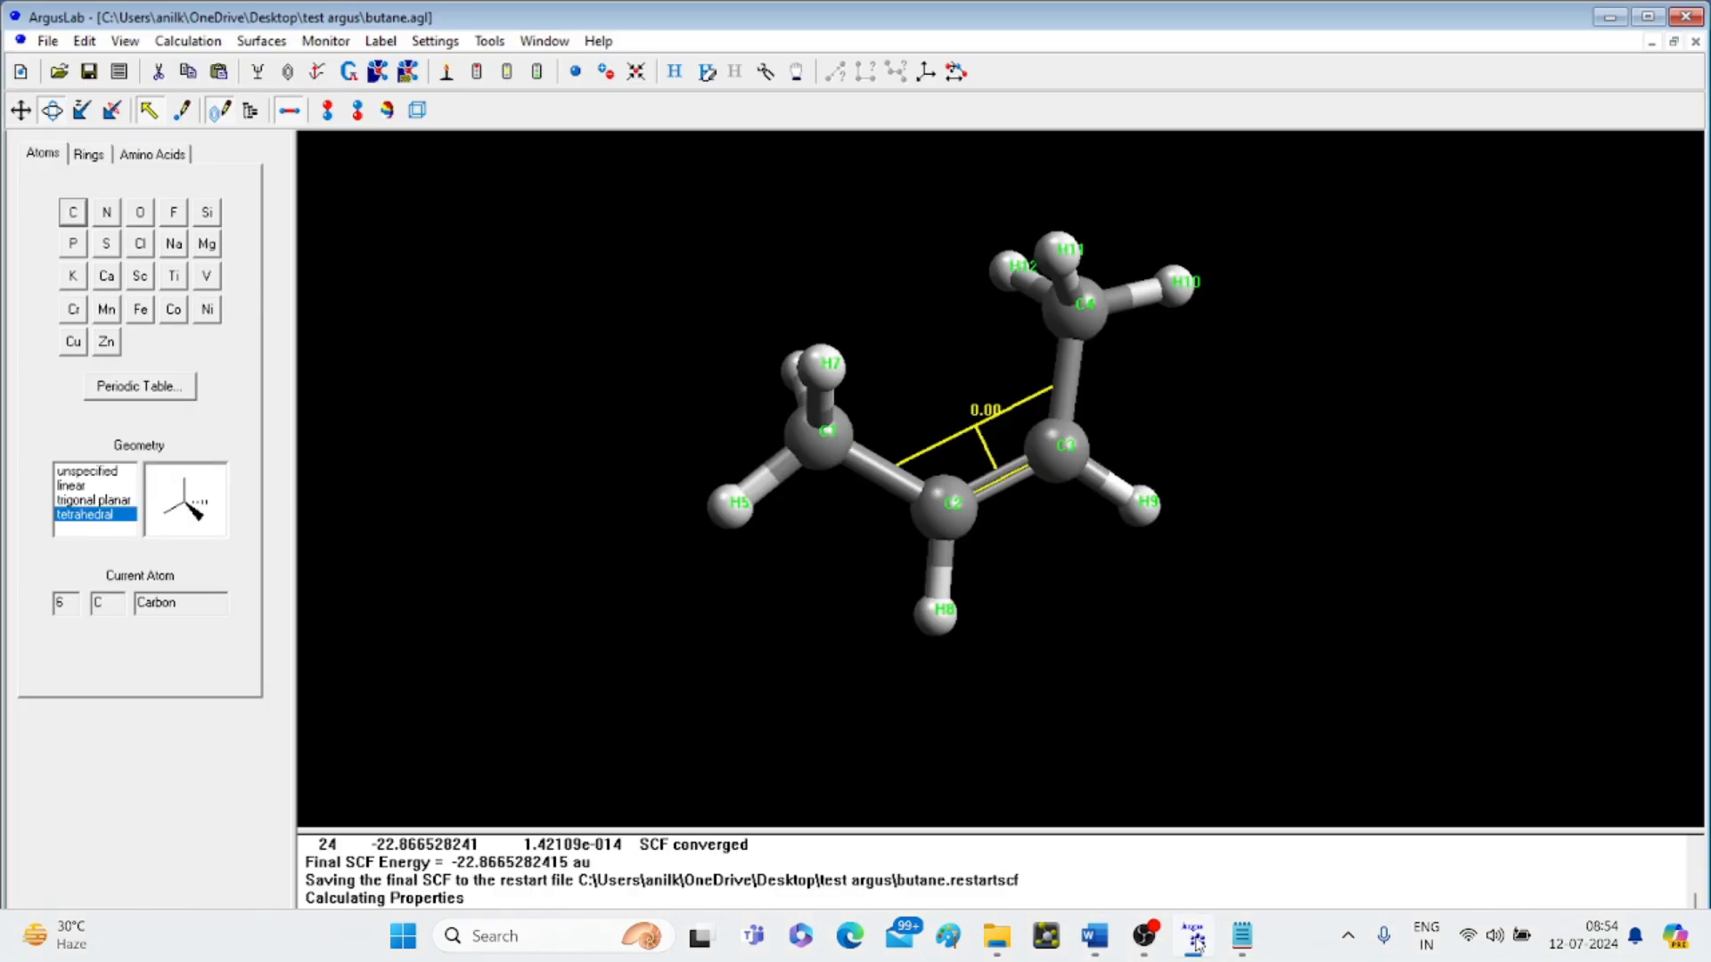
- Export the cis-2-butene view as a JPEG named 'butane-cis' in the test argus folder
{"action": "left_click", "coordinate": [62, 42]}
{"action": "left_click", "coordinate": [88, 259]}
{"action": "left_click", "coordinate": [248, 507]}
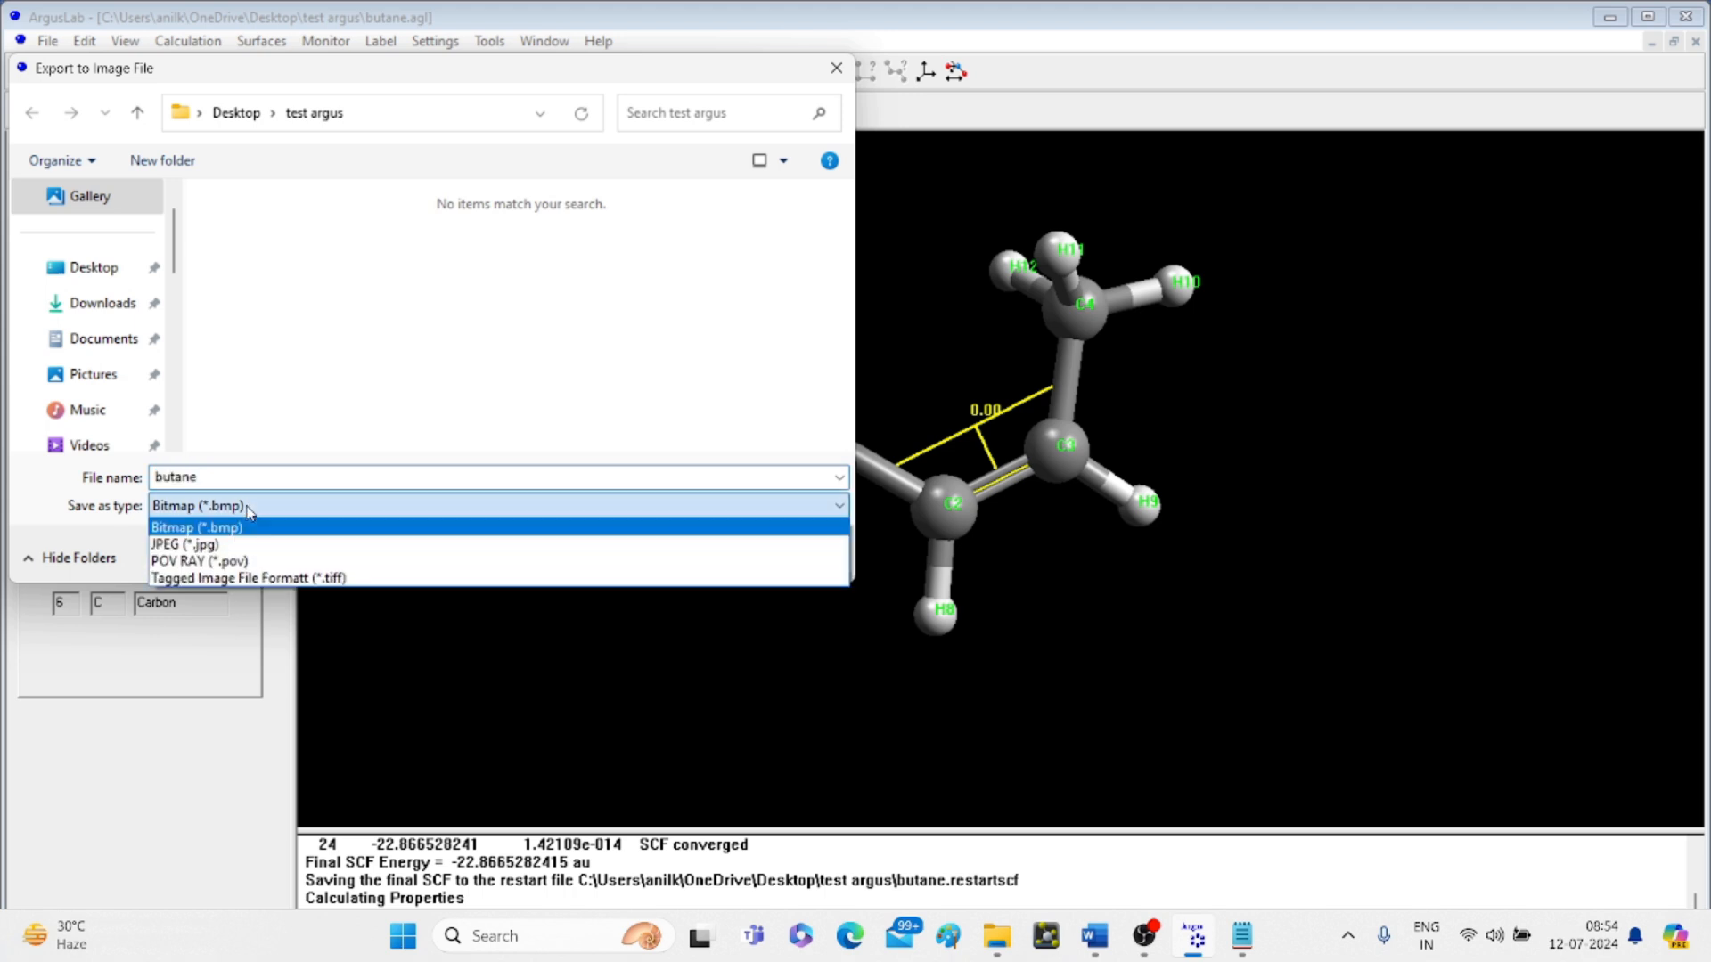
{"action": "left_click", "coordinate": [198, 545]}
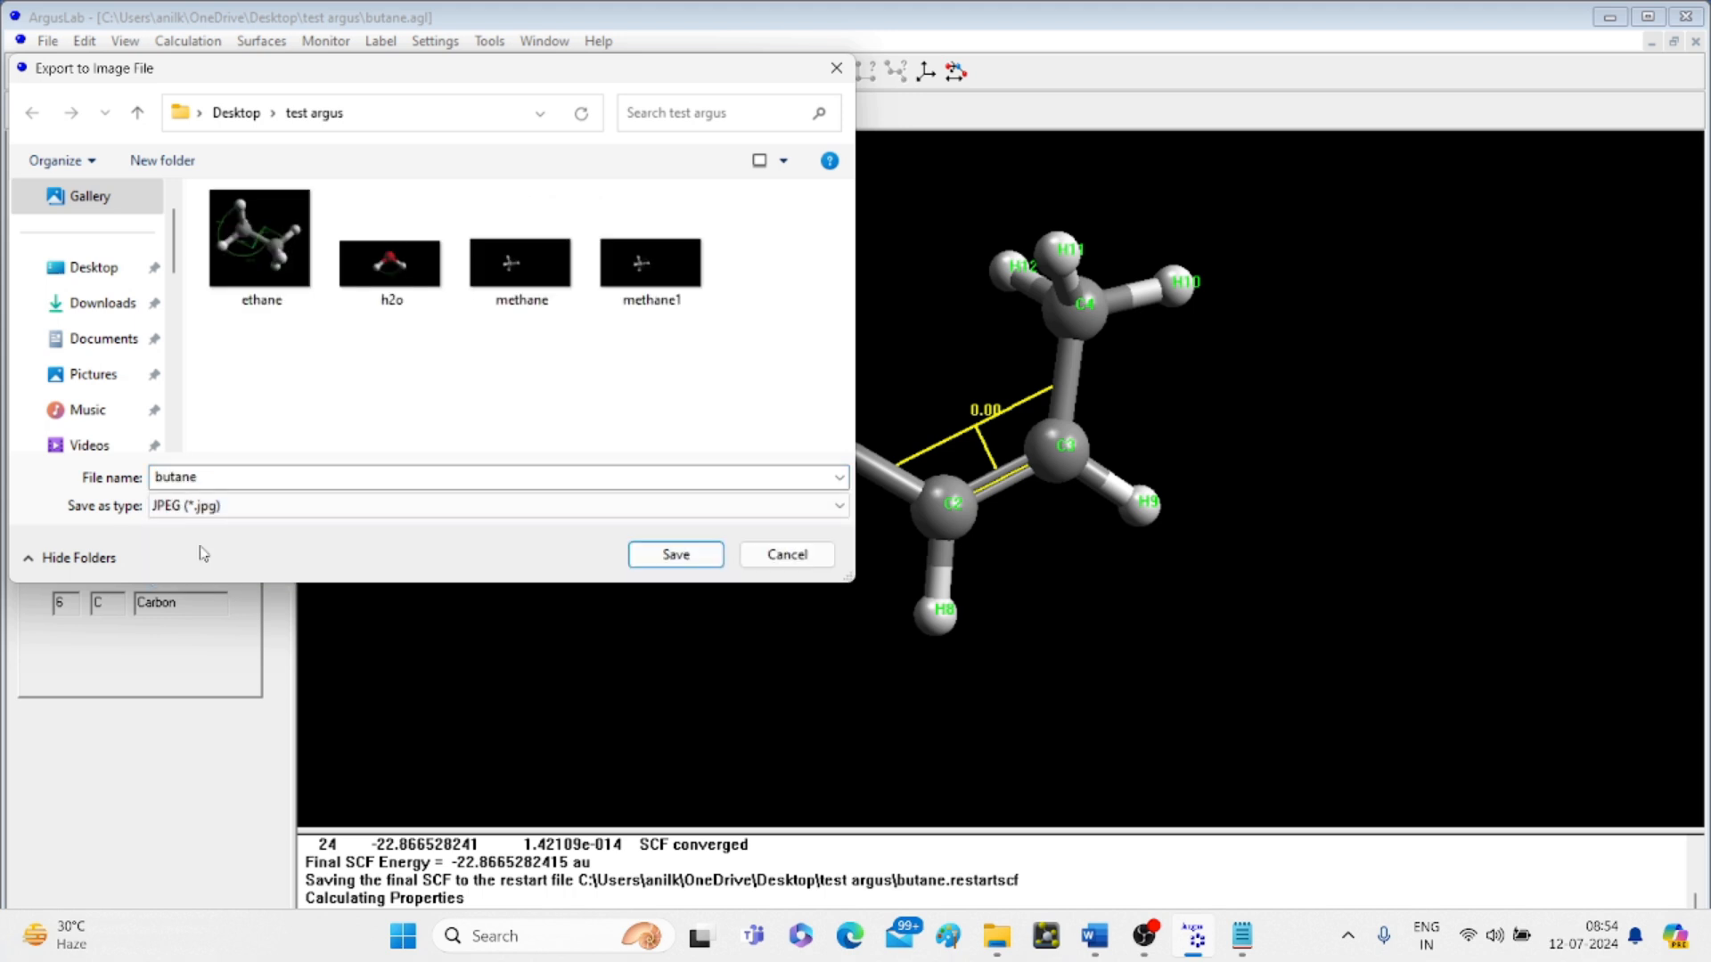
{"action": "left_click", "coordinate": [236, 477]}
{"action": "left_click", "coordinate": [236, 479]}
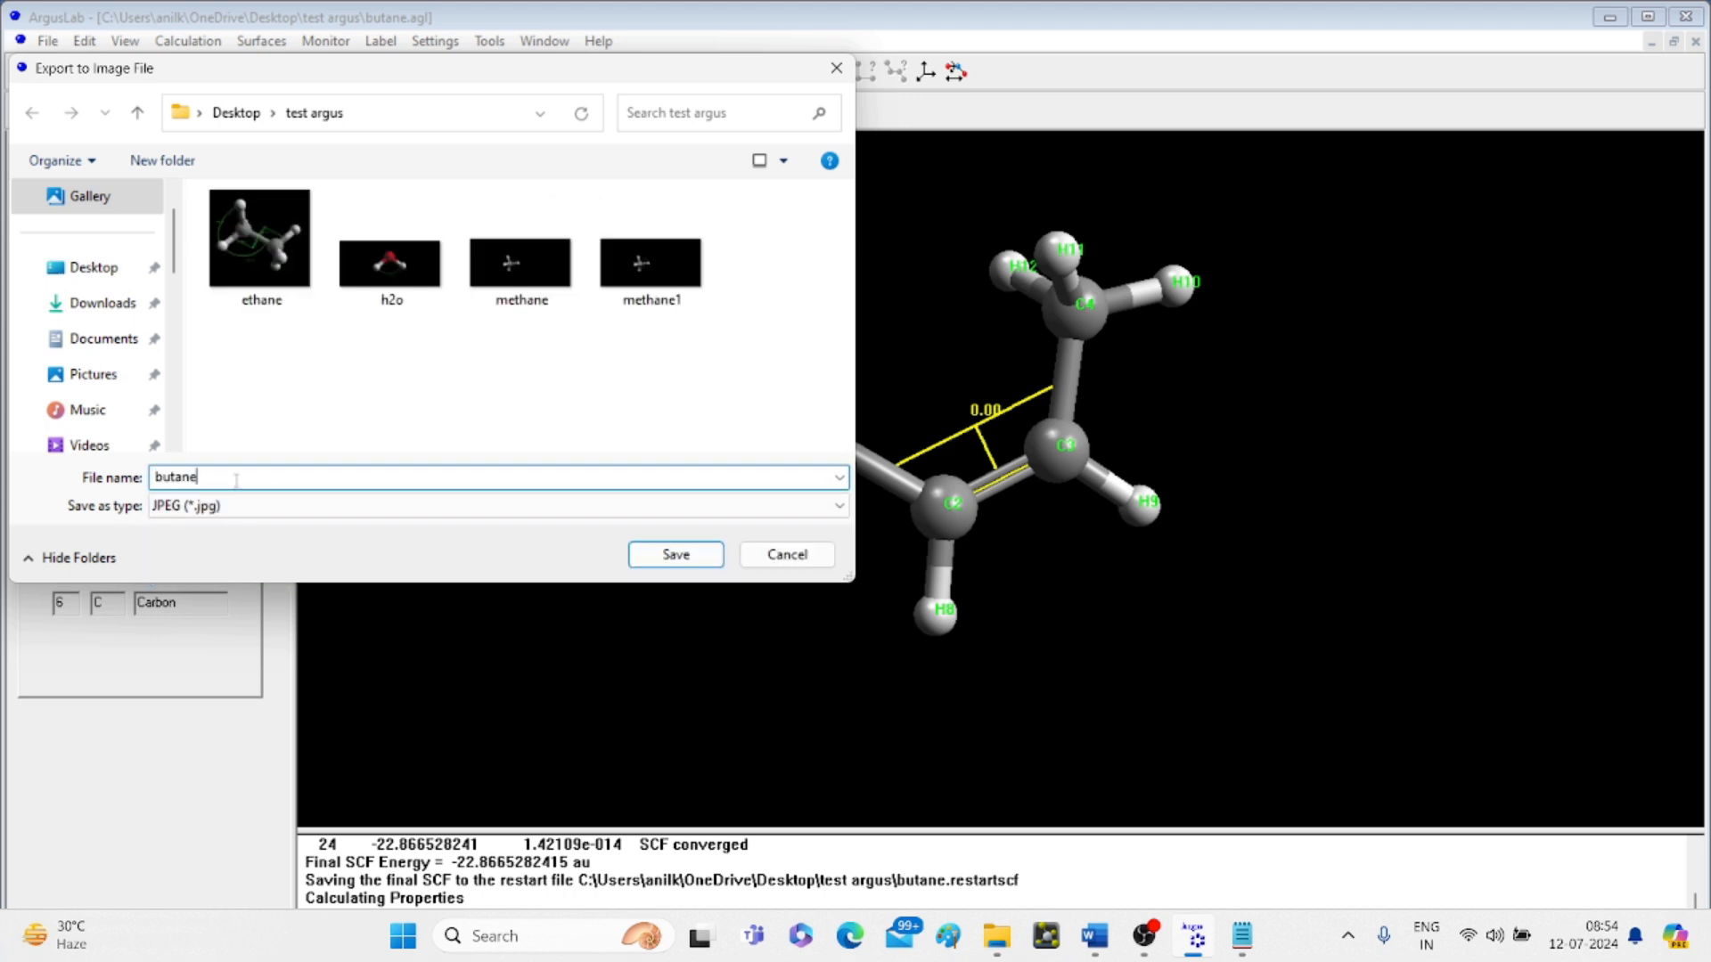
{"action": "type", "text": "-cis"}
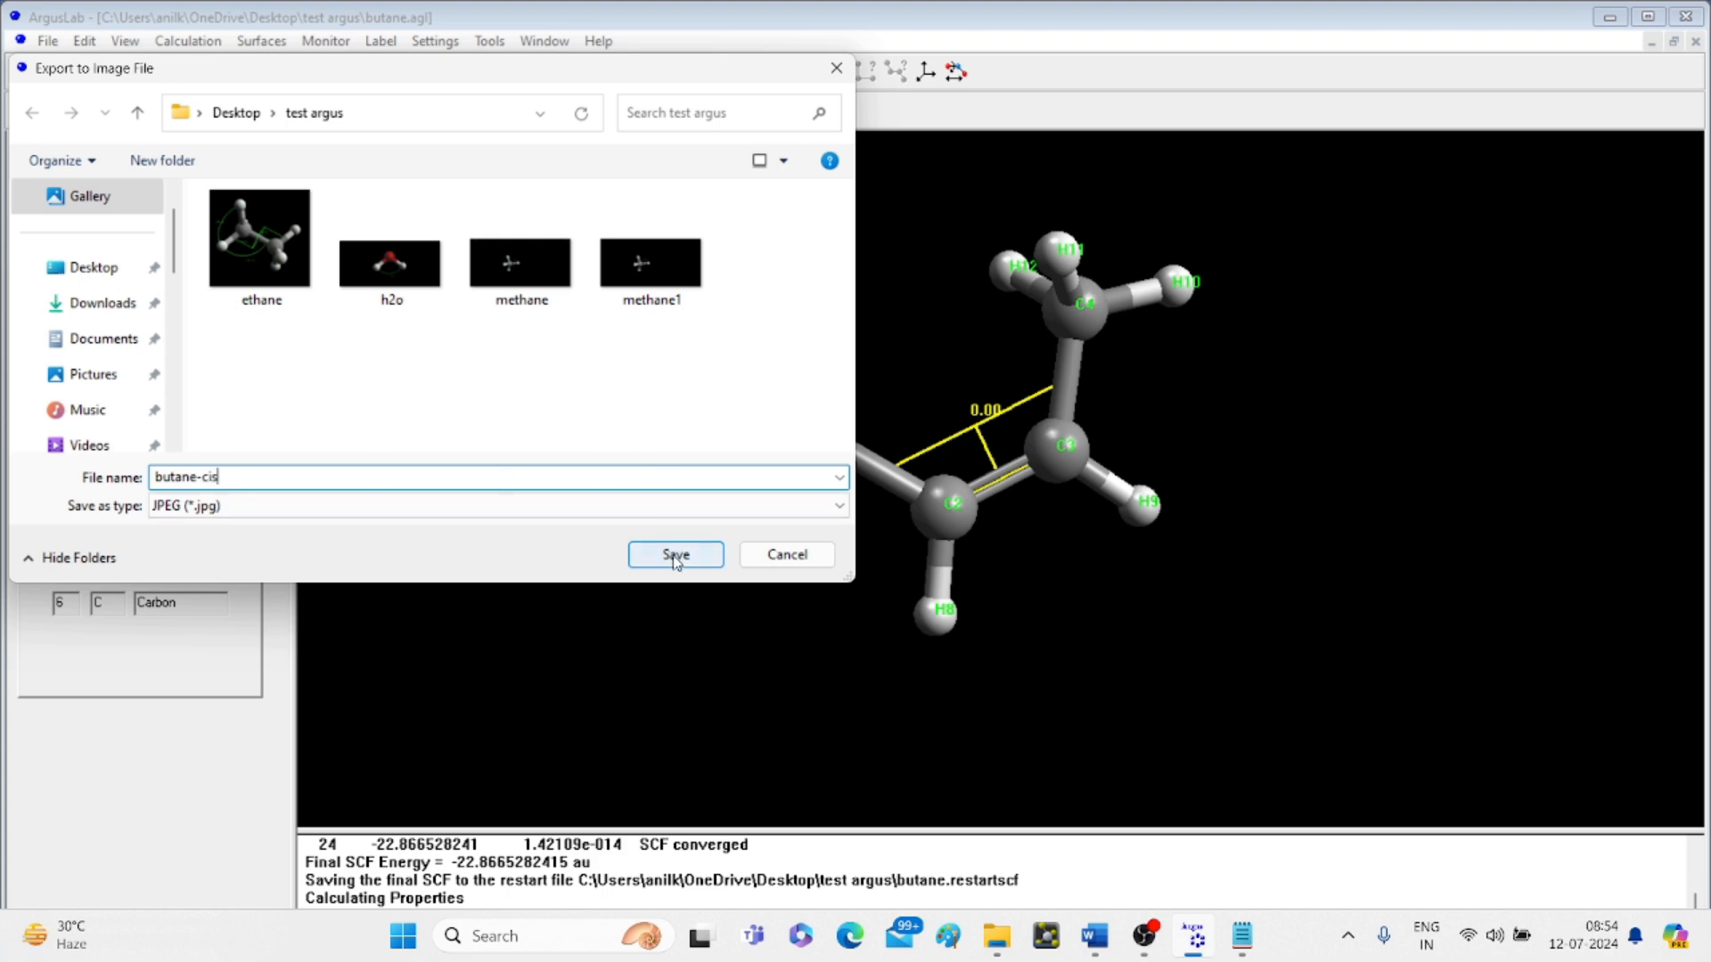
{"action": "left_click", "coordinate": [674, 554]}
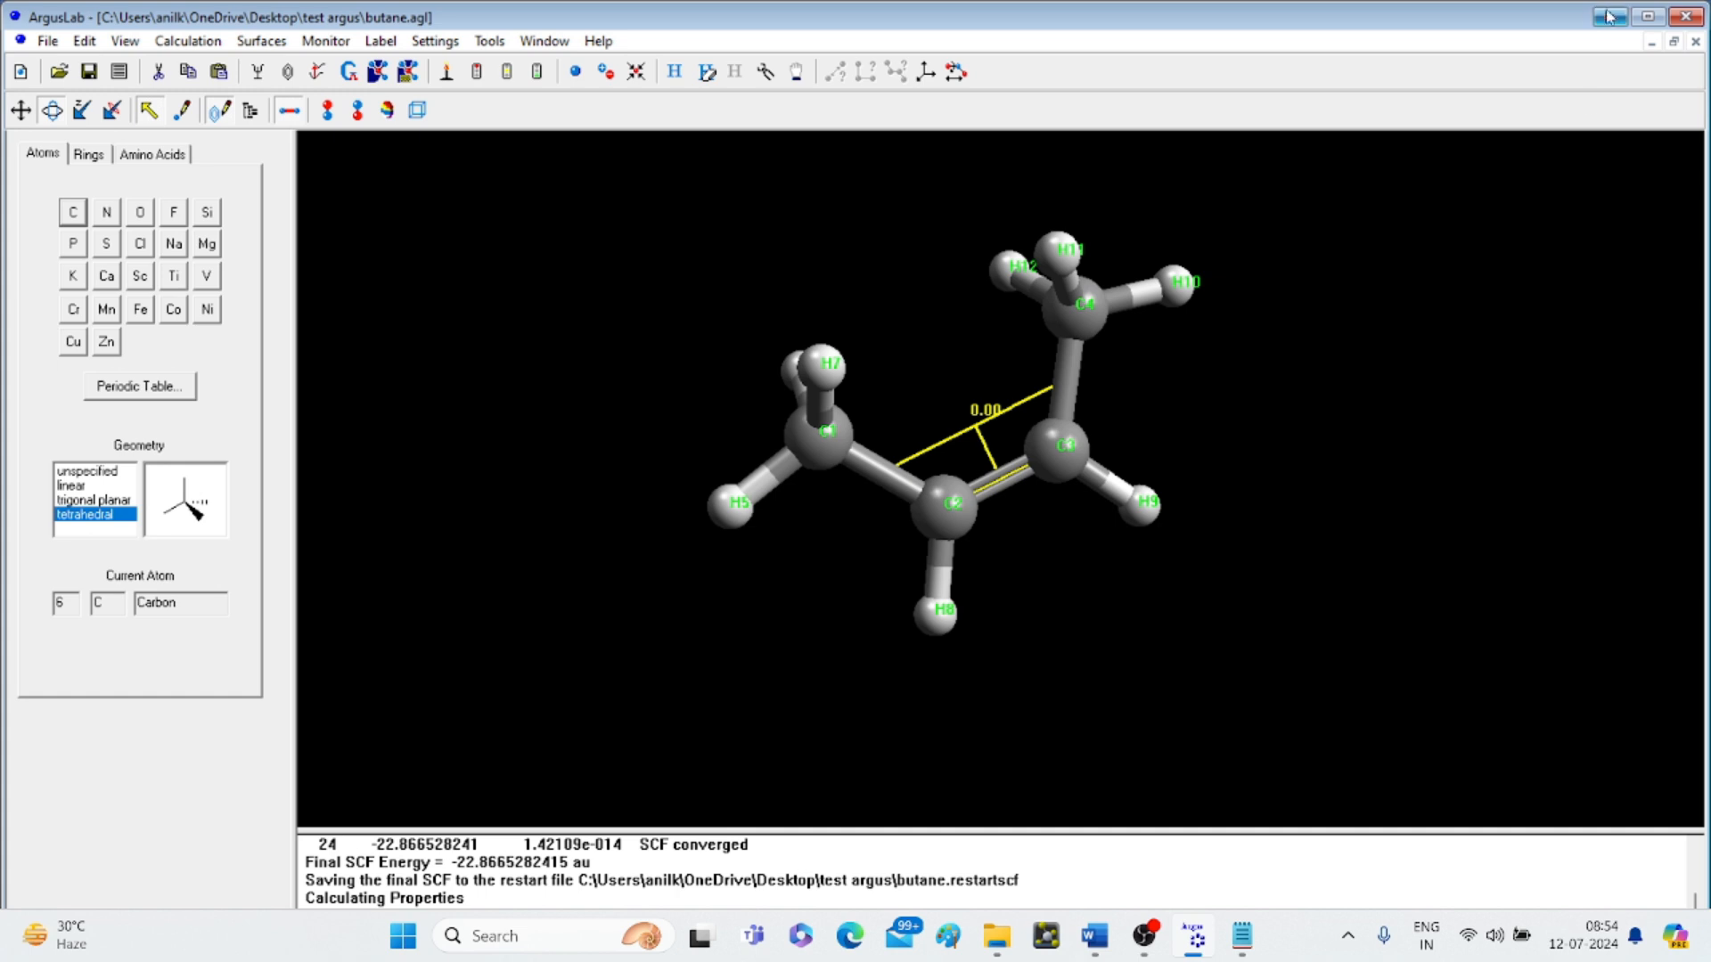